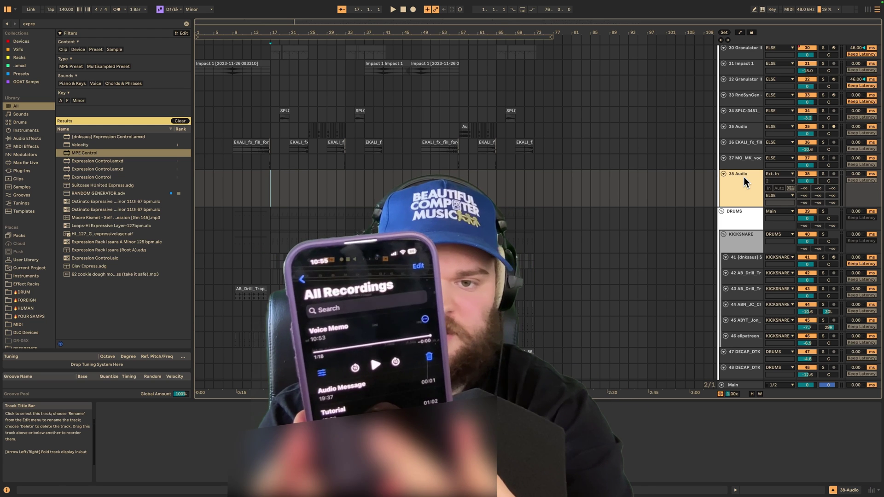
# - Solo the DRUMS group and play the arrangement from bar 17 to audition the beat
pyautogui.scroll(-3, 745, 177)
pyautogui.rightClick(323, 143)
pyautogui.click(335, 148)
pyautogui.press('space')
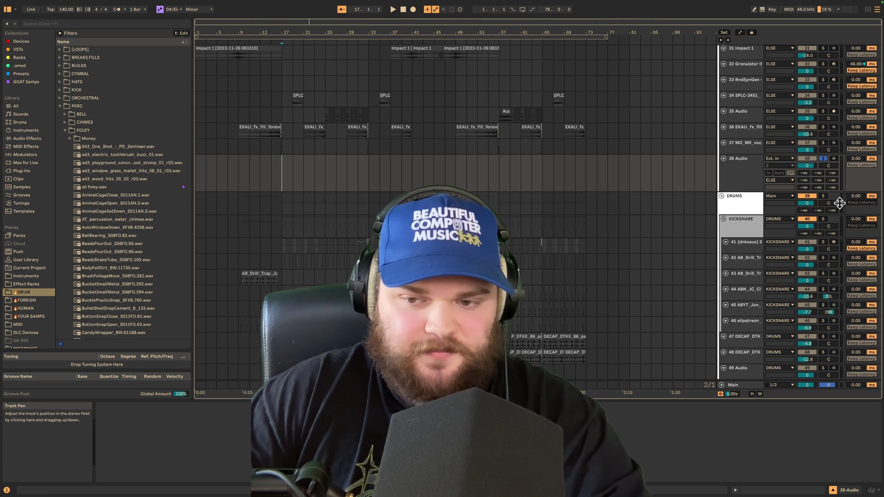
pyautogui.click(823, 196)
pyautogui.press('space')
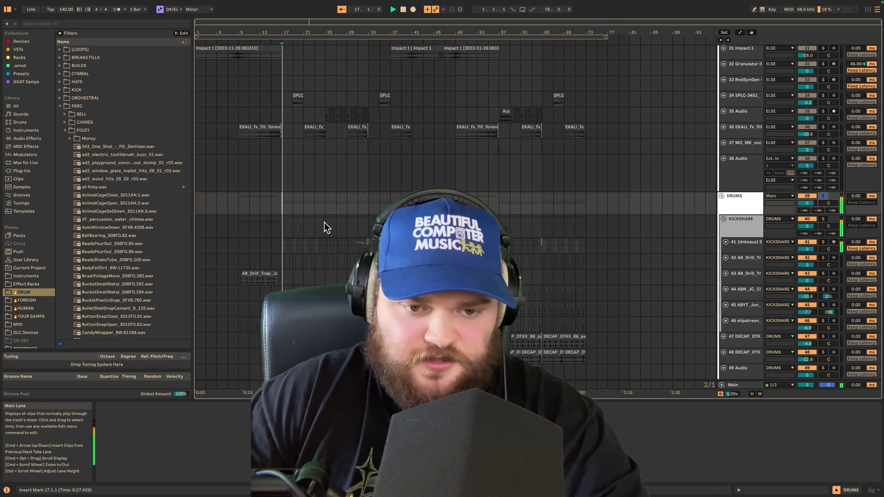
pyautogui.scroll(5, 289, 214)
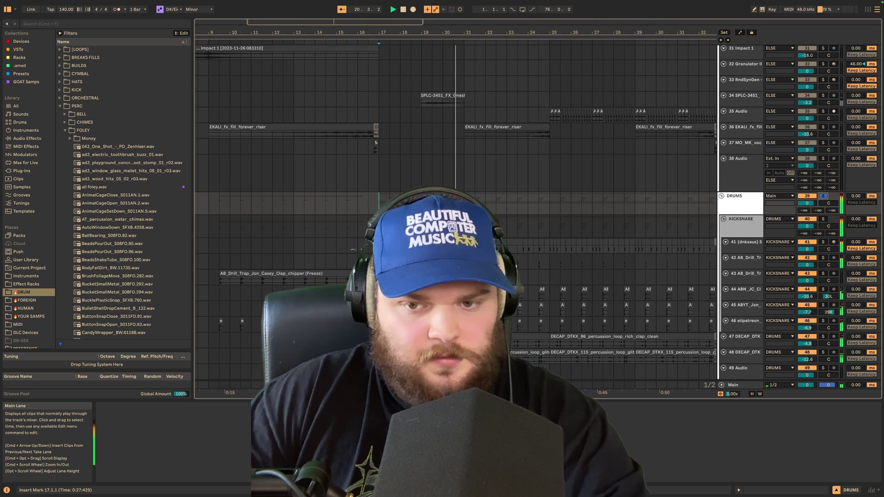
pyautogui.press('Up')
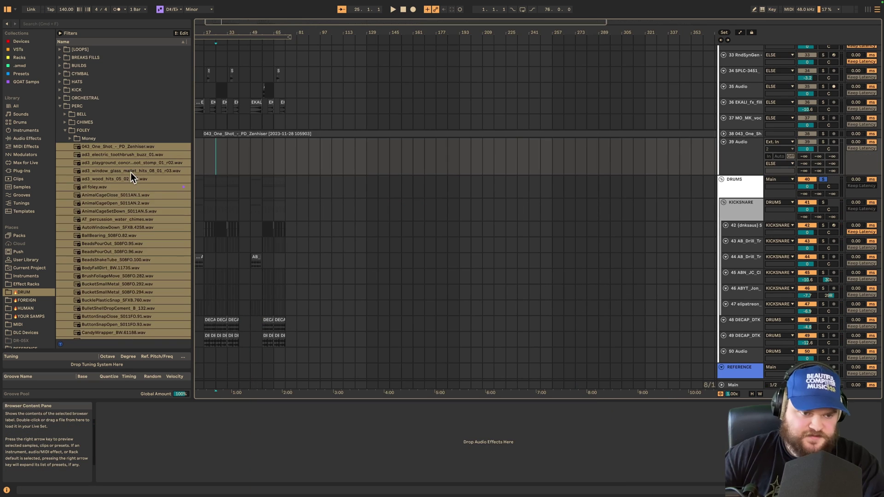
# - Try laying all the selected FOLEY samples end to end on the empty audio track 39
pyautogui.scroll(-3, 129, 168)
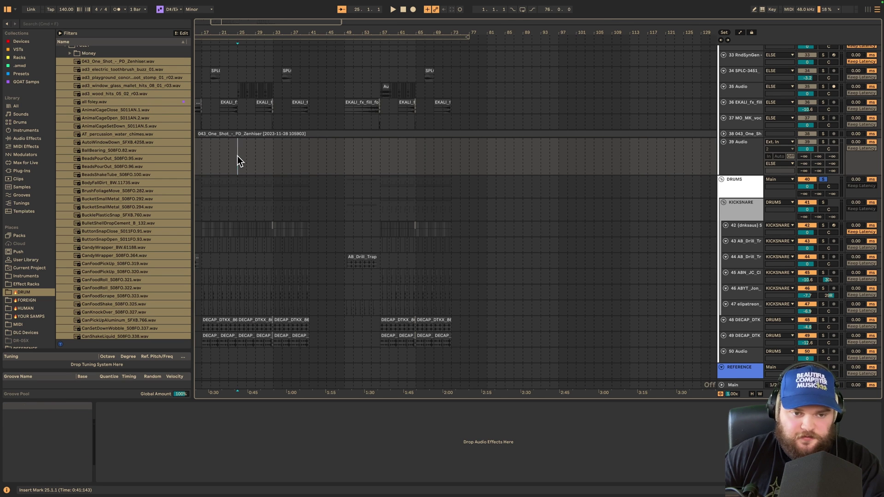
pyautogui.moveTo(147, 110); pyautogui.dragTo(211, 115)
pyautogui.moveTo(228, 159); pyautogui.dragTo(219, 155)
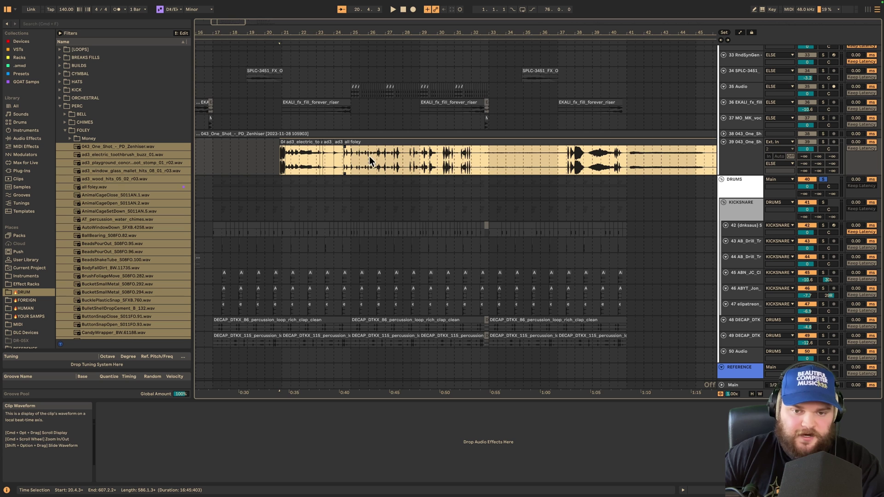
pyautogui.scroll(-10, 529, 159)
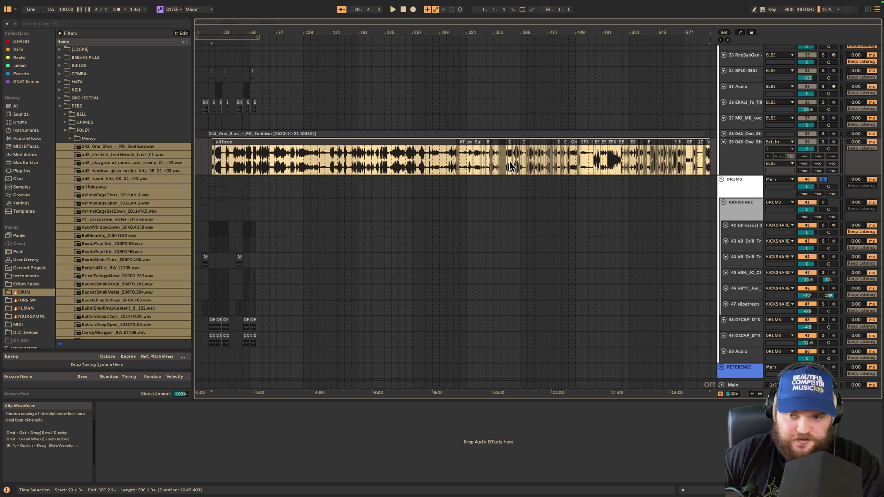
pyautogui.press('super+z')
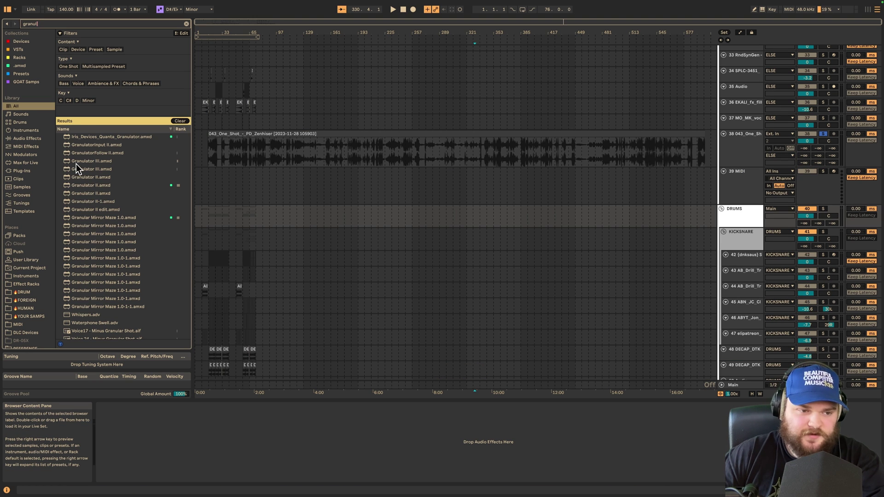
# - Load Granulator III onto MIDI track 39 and drop the long foley clip from track 38 into it
pyautogui.moveTo(75, 162); pyautogui.dragTo(562, 203)
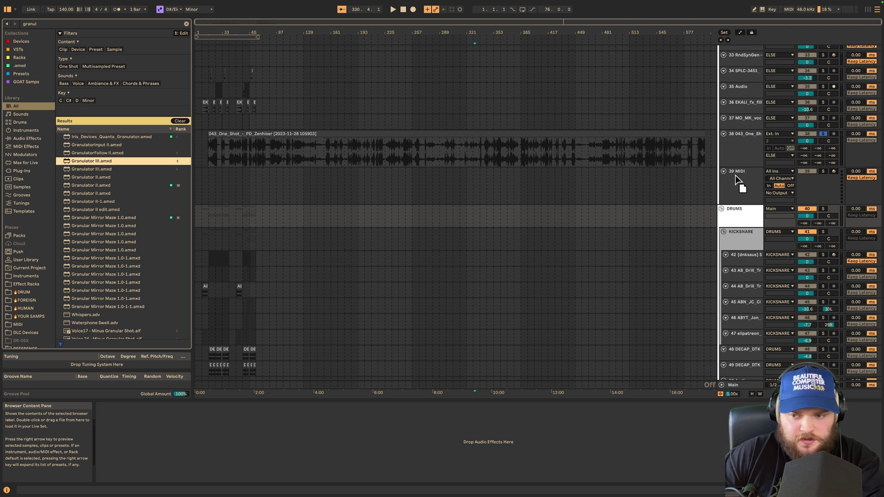
pyautogui.moveTo(730, 182); pyautogui.dragTo(732, 183)
pyautogui.moveTo(306, 142); pyautogui.dragTo(256, 431)
# - Audition the loaded foley sample in Granulator III by scrubbing the grain position across its waveform
pyautogui.moveTo(125, 421); pyautogui.dragTo(221, 417)
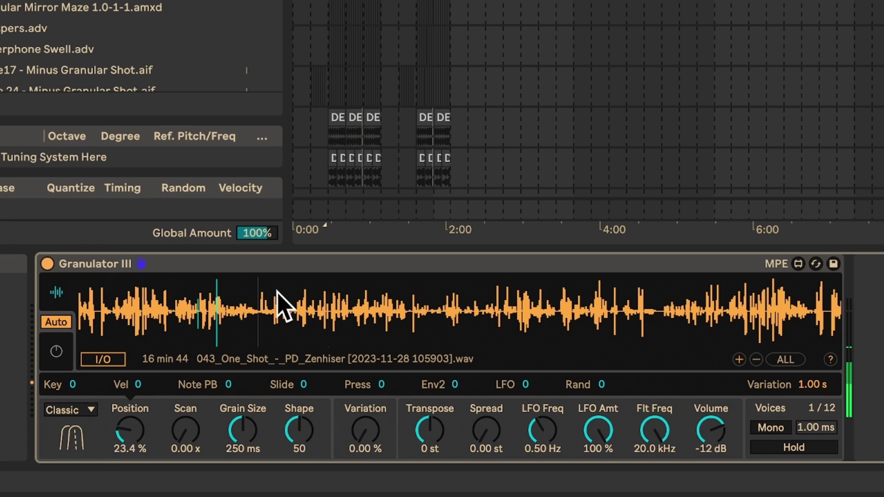
pyautogui.moveTo(359, 296)
pyautogui.mouseDown()
pyautogui.moveTo(762, 296)
pyautogui.moveTo(691, 306)
pyautogui.moveTo(355, 310)
pyautogui.mouseUp()
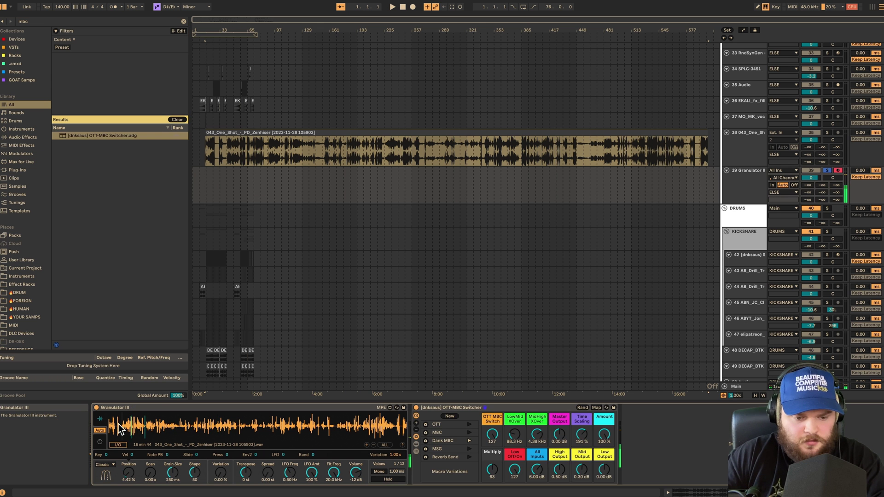
pyautogui.moveTo(180, 425); pyautogui.dragTo(144, 428)
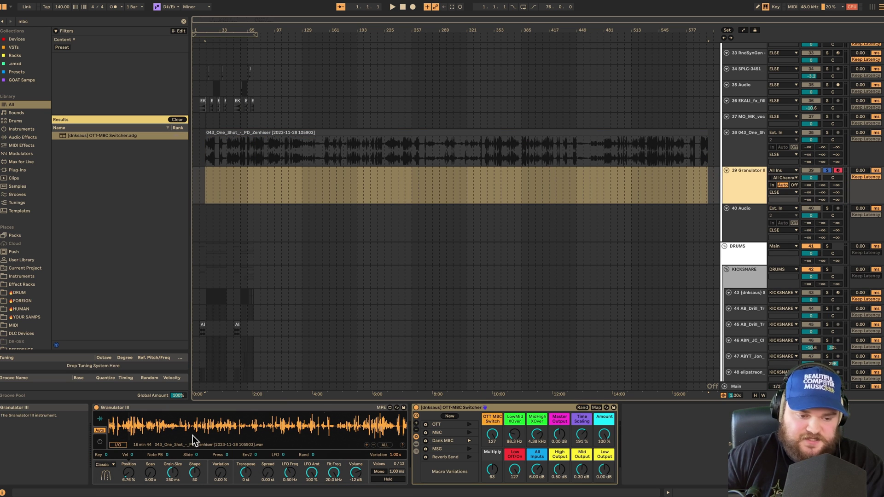
# - Set the audio input of track 40 to 39-Granulator III
pyautogui.click(743, 212)
pyautogui.click(784, 208)
pyautogui.scroll(-10, 775, 322)
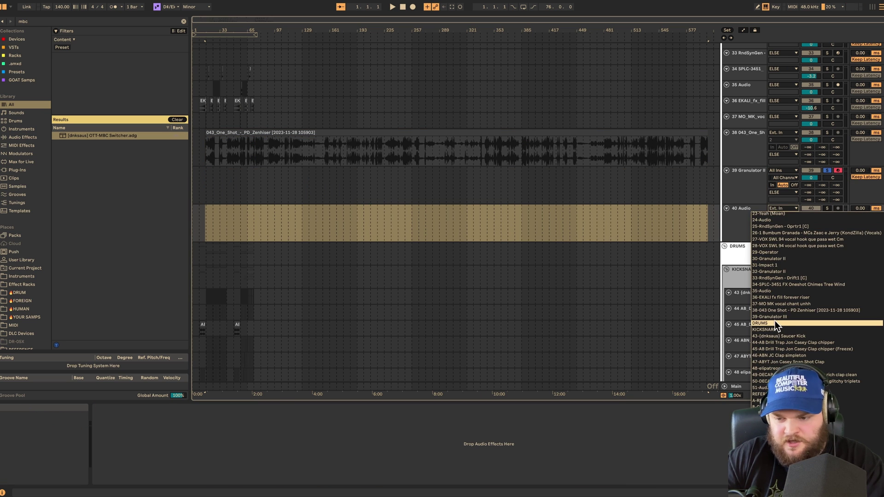
pyautogui.click(775, 317)
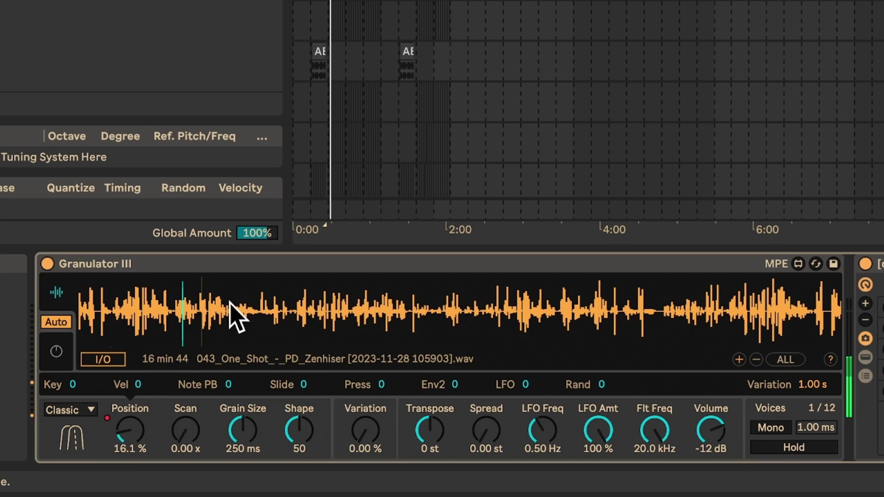
# - Set Granulator III's Position to 43.2% and its Variation to 18.1%
pyautogui.moveTo(230, 302); pyautogui.dragTo(416, 292)
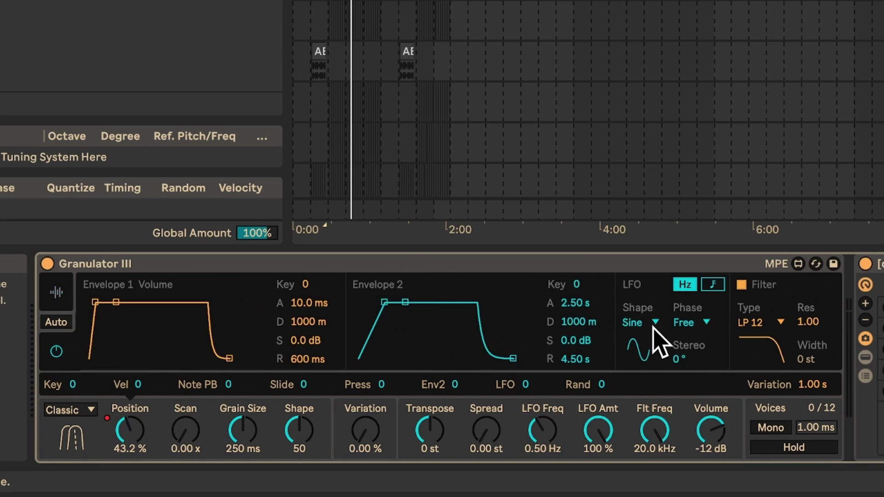
pyautogui.click(365, 430)
pyautogui.moveTo(366, 431); pyautogui.dragTo(225, 431)
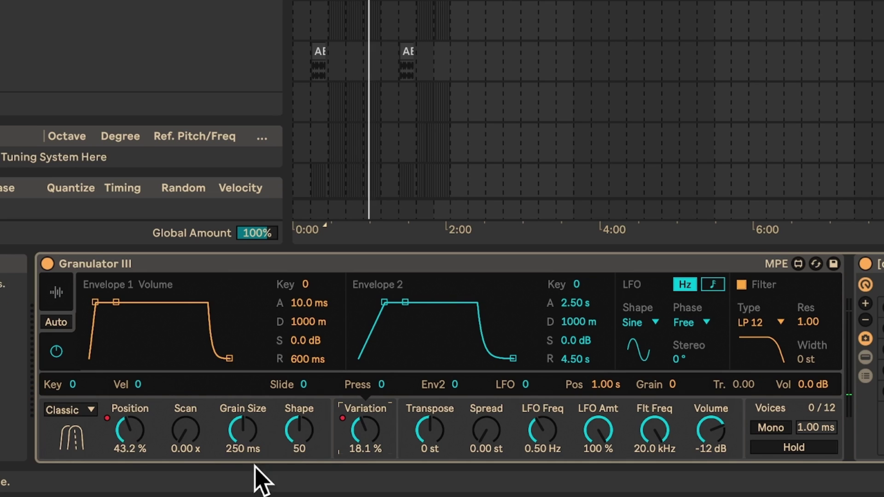
# - Set the LFO shape to Rand and its Stereo offset to 82°
pyautogui.click(640, 322)
pyautogui.click(656, 446)
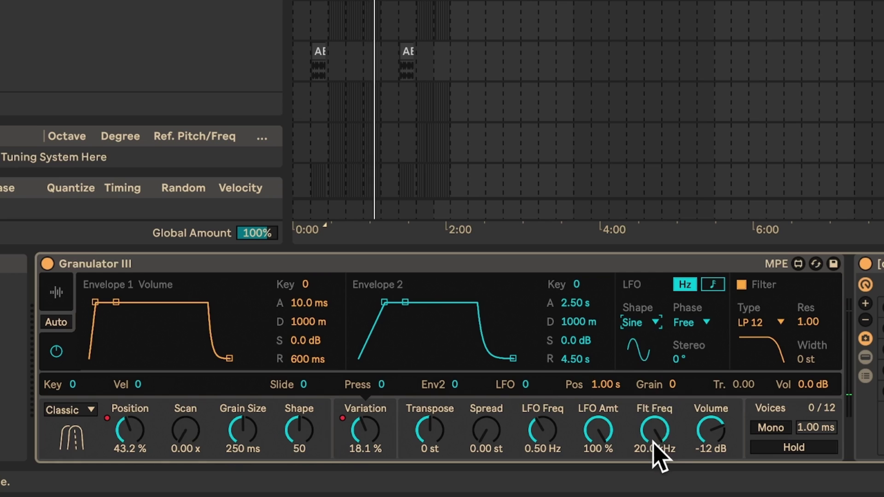
pyautogui.moveTo(677, 360); pyautogui.dragTo(676, 332)
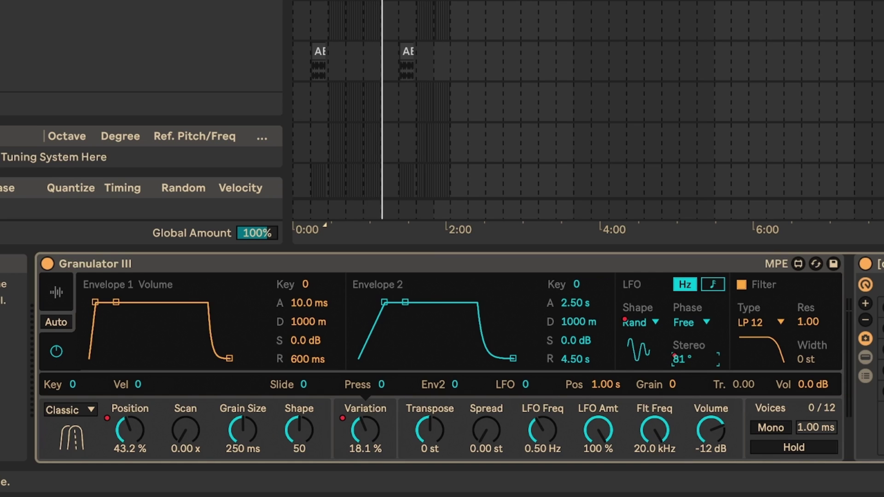
# - Modulate the Position parameter with Rand at 80 and raise its LFO modulation amount
pyautogui.click(152, 417)
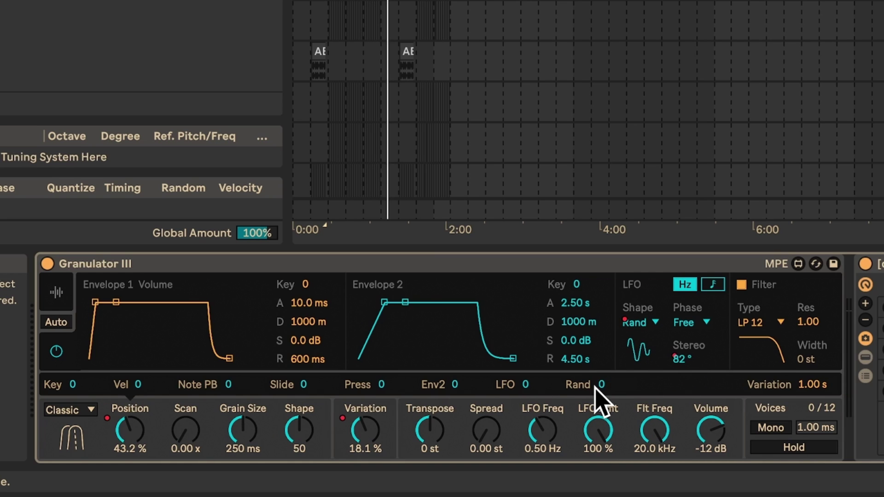
pyautogui.click(596, 386)
pyautogui.moveTo(596, 386); pyautogui.dragTo(596, 382)
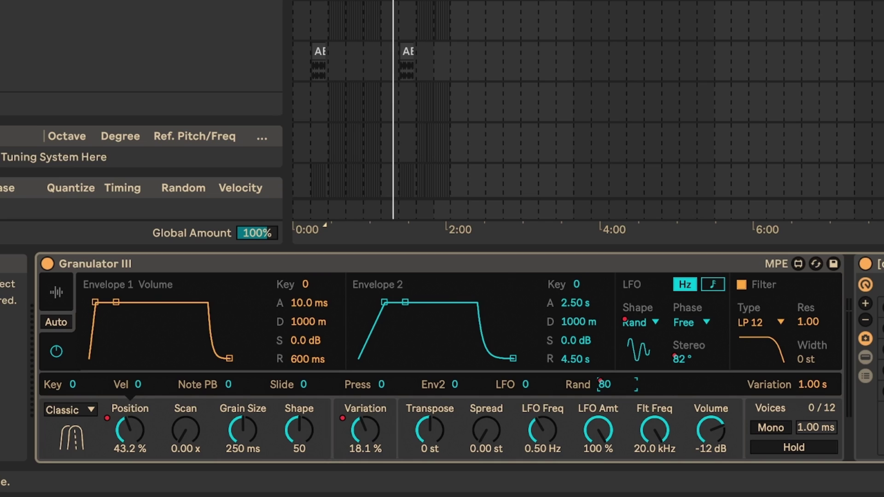
pyautogui.moveTo(525, 385); pyautogui.dragTo(525, 362)
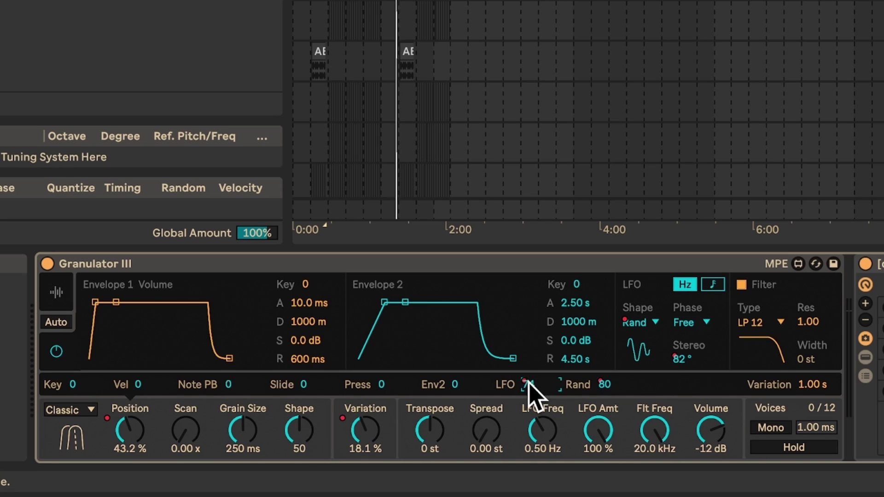
# - Set the LFO modulation of Scan to 180 and of Grain Size to 52
pyautogui.click(176, 426)
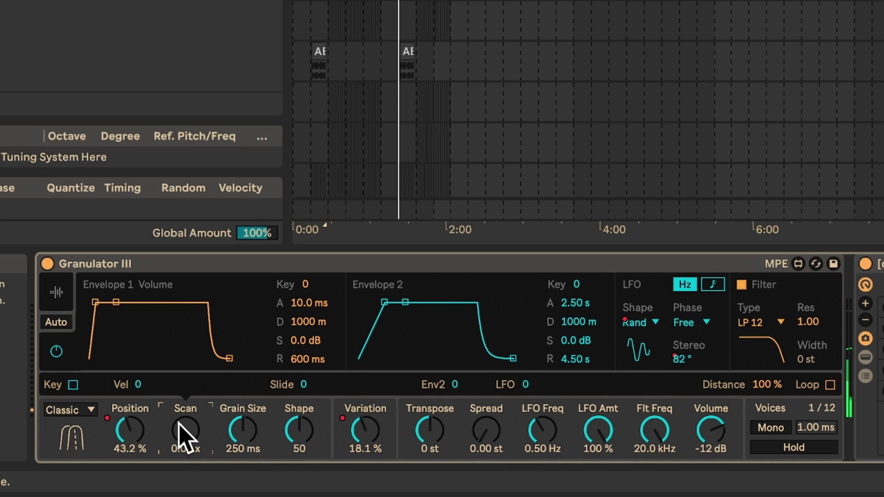
pyautogui.moveTo(525, 385); pyautogui.dragTo(525, 353)
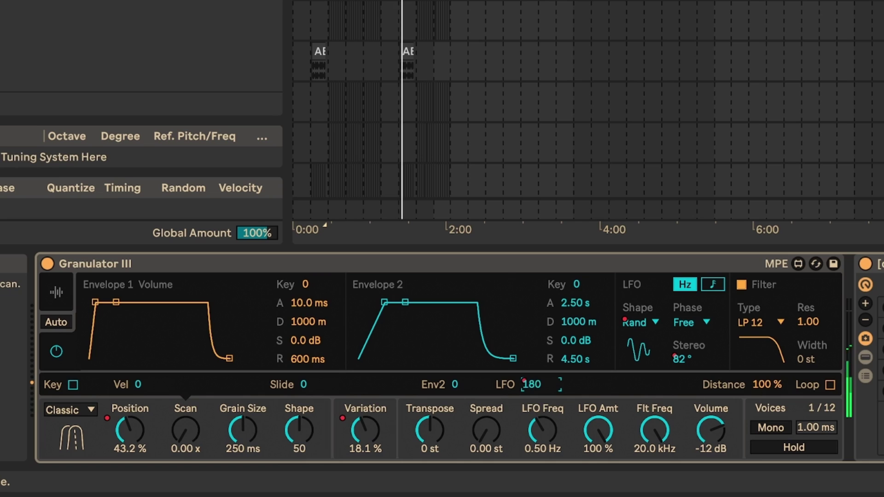
pyautogui.click(276, 422)
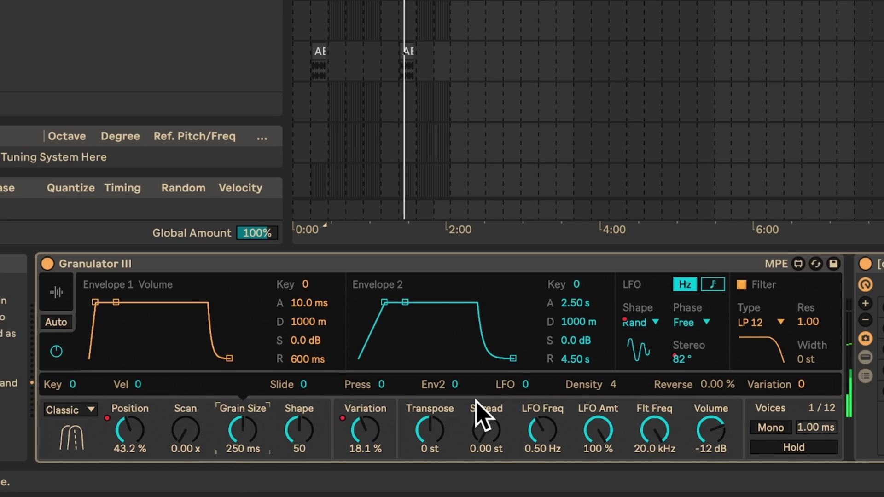
pyautogui.moveTo(520, 378); pyautogui.dragTo(519, 377)
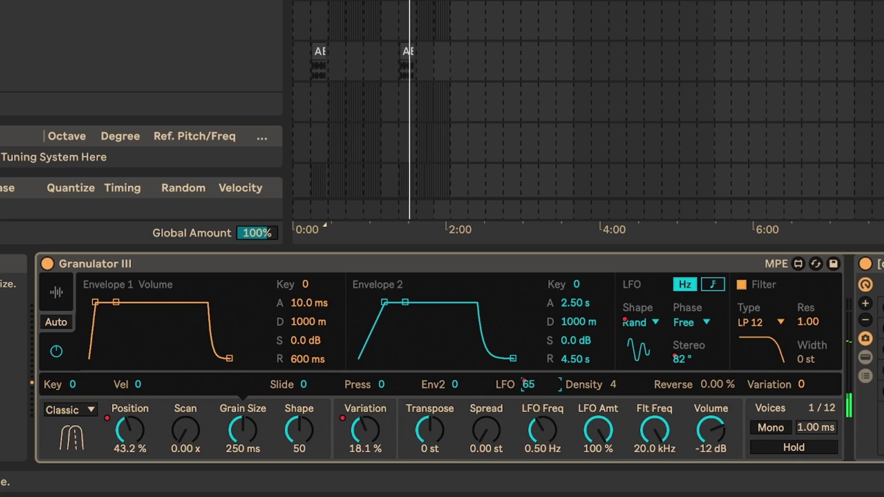
# - Set the LFO modulation of Variation to 63 and raise the Spread knob slightly
pyautogui.click(356, 428)
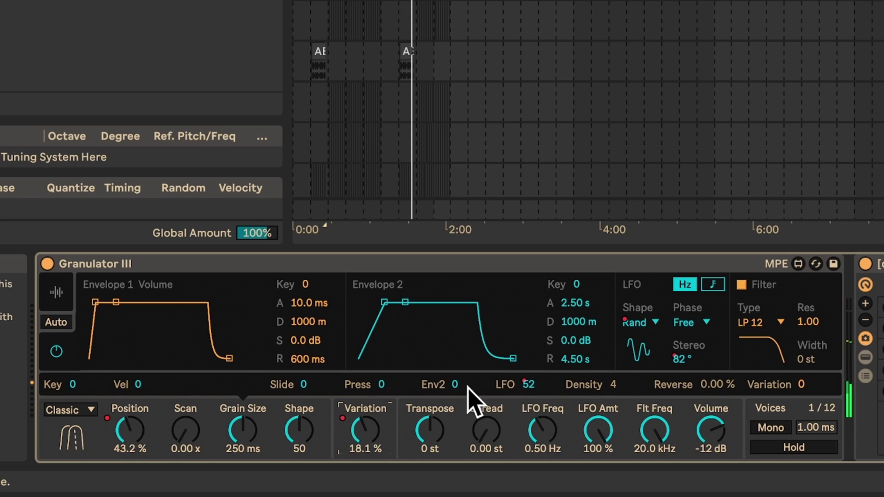
pyautogui.moveTo(530, 384); pyautogui.dragTo(530, 368)
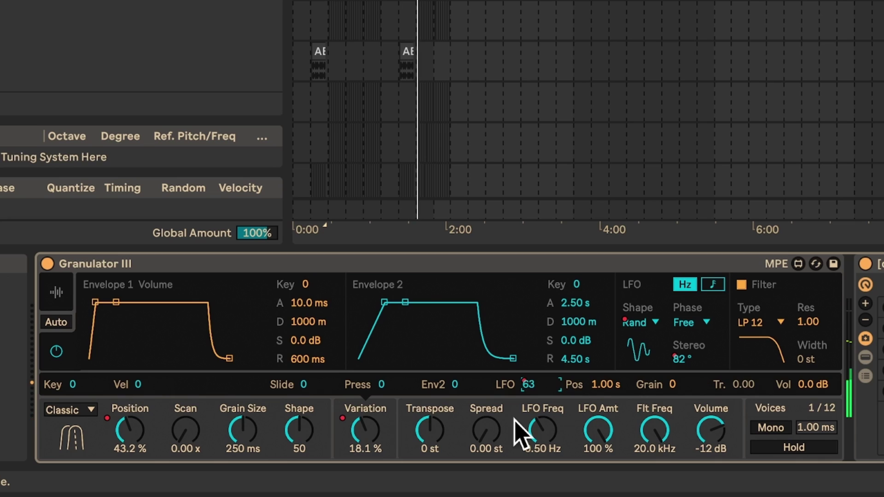
pyautogui.click(427, 427)
pyautogui.click(484, 428)
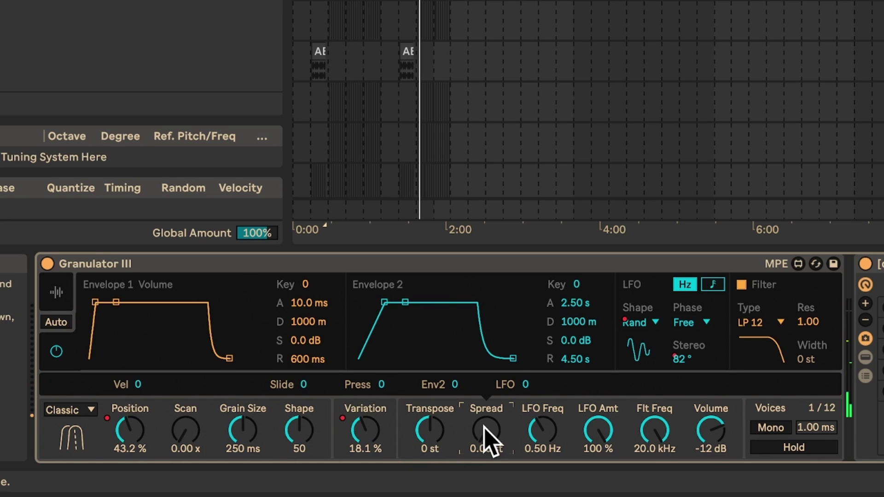
pyautogui.moveTo(486, 433); pyautogui.dragTo(486, 416)
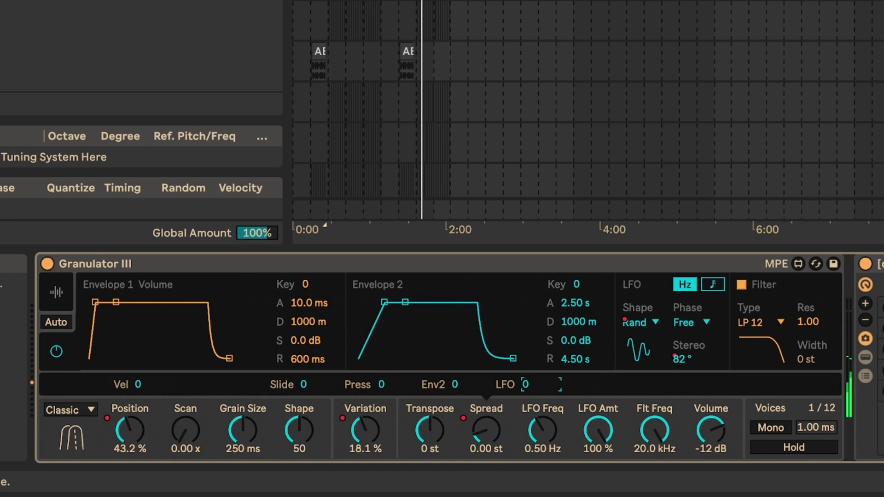
# - Set the Rand modulation of LFO Freq to 47 and show the modulation options of LFO Amt
pyautogui.click(543, 429)
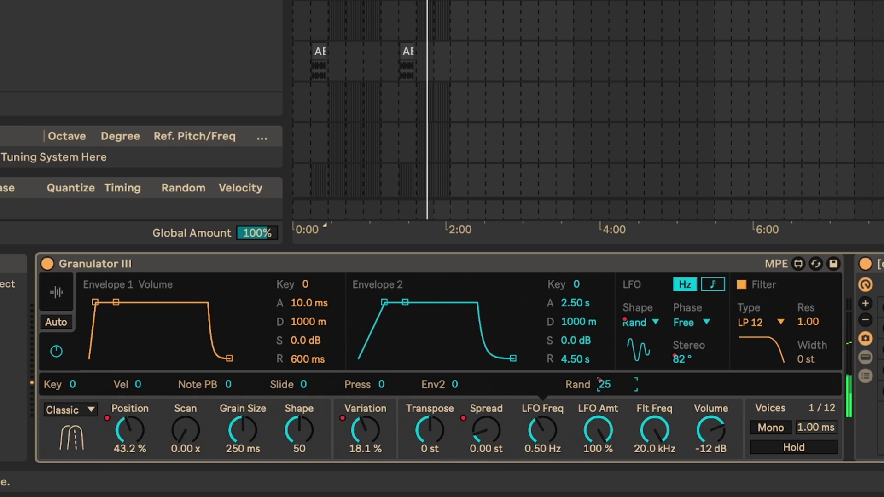
pyautogui.moveTo(602, 385); pyautogui.dragTo(602, 393)
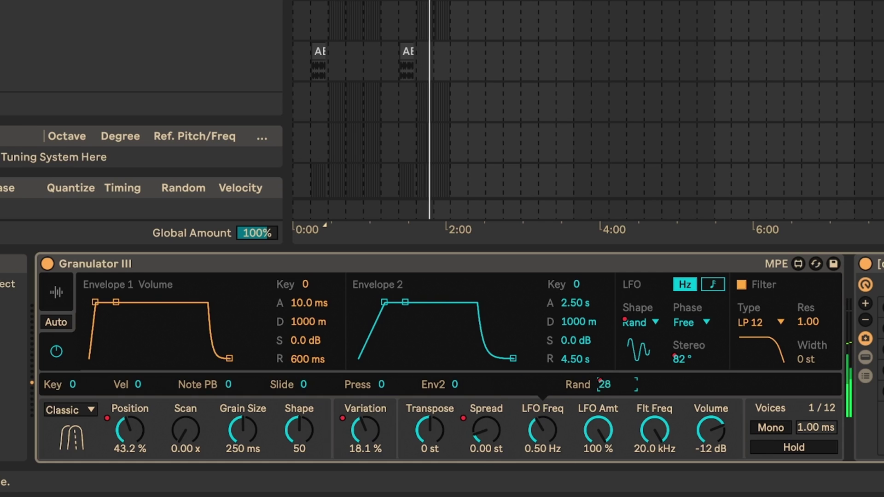
pyautogui.moveTo(602, 383); pyautogui.dragTo(602, 381)
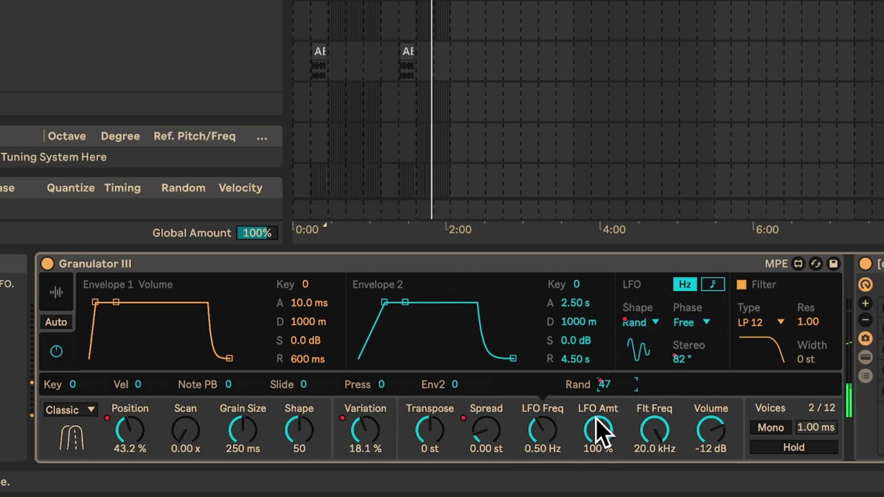
pyautogui.click(600, 402)
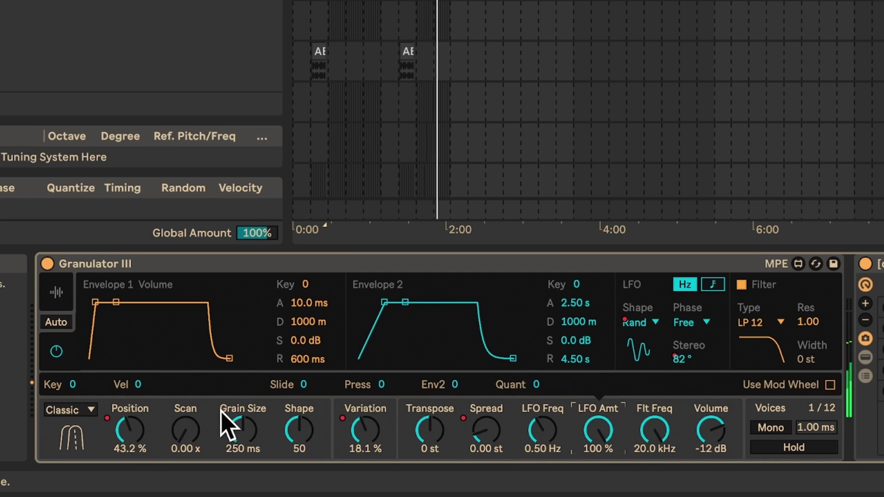
# - Set Granulator III's Scan speed to 0.02 x
pyautogui.click(199, 429)
pyautogui.moveTo(194, 420); pyautogui.dragTo(194, 414)
pyautogui.click(60, 321)
pyautogui.click(59, 321)
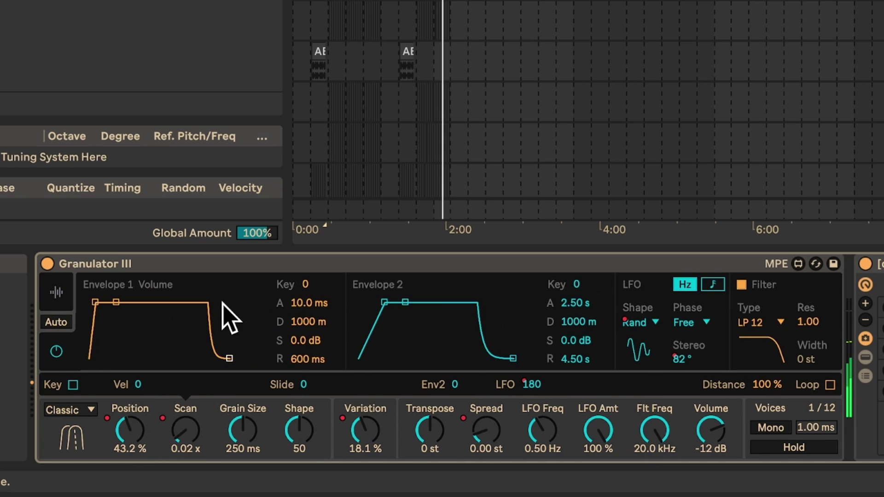
# - Turn on Auto view, move the Position to 42.7% in the sample waveform and select Grain Size
pyautogui.click(59, 323)
pyautogui.moveTo(141, 306)
pyautogui.mouseDown()
pyautogui.moveTo(363, 298)
pyautogui.moveTo(112, 306)
pyautogui.moveTo(361, 302)
pyautogui.moveTo(385, 367)
pyautogui.mouseUp()
pyautogui.click(238, 443)
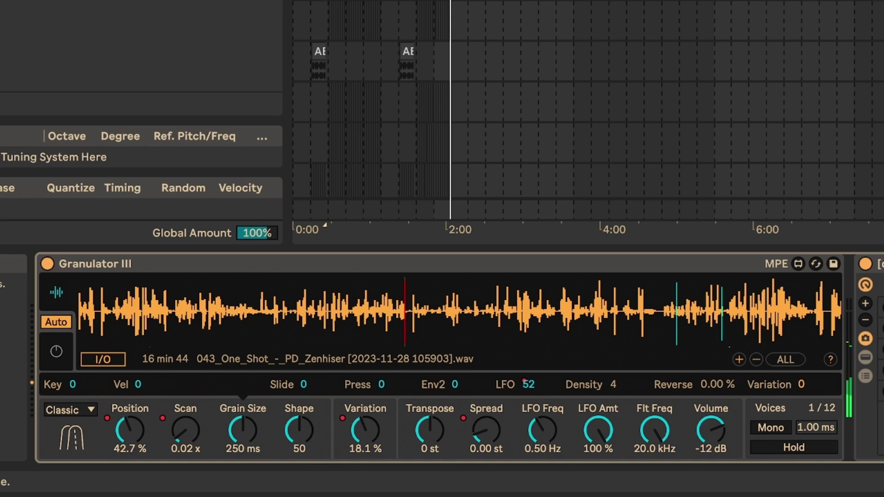
# - Adjust Granulator III's Grain Size to 419 ms and its Scan speed to 0.16 x
pyautogui.moveTo(238, 444)
pyautogui.mouseDown()
pyautogui.moveTo(238, 407)
pyautogui.moveTo(237, 438)
pyautogui.mouseUp()
pyautogui.click(186, 431)
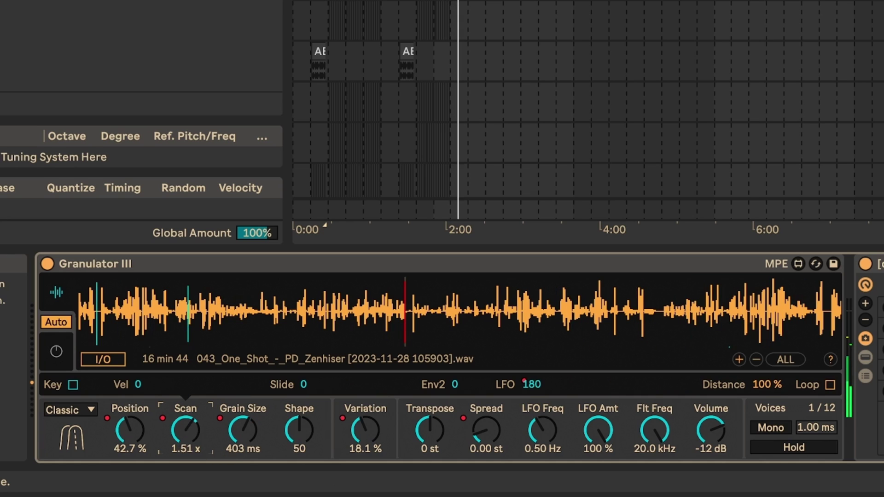
pyautogui.moveTo(185, 431); pyautogui.dragTo(186, 456)
pyautogui.click(243, 431)
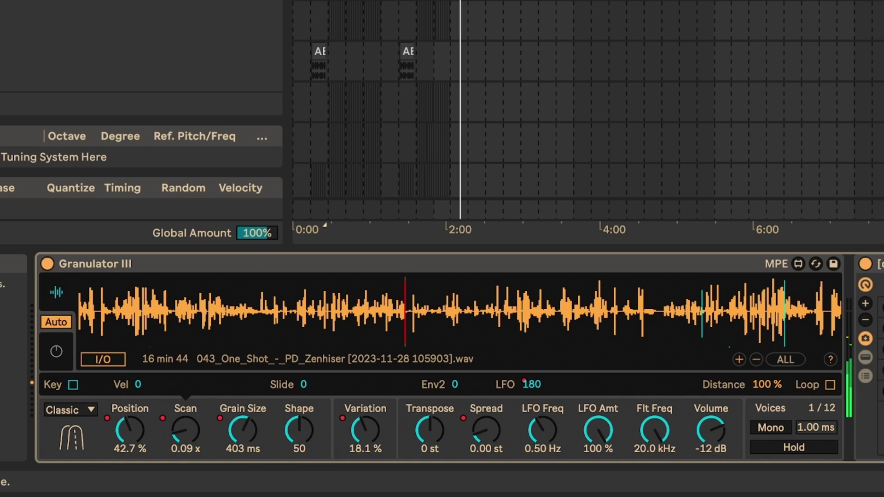
pyautogui.moveTo(243, 430); pyautogui.dragTo(243, 460)
pyautogui.moveTo(243, 431); pyautogui.dragTo(243, 407)
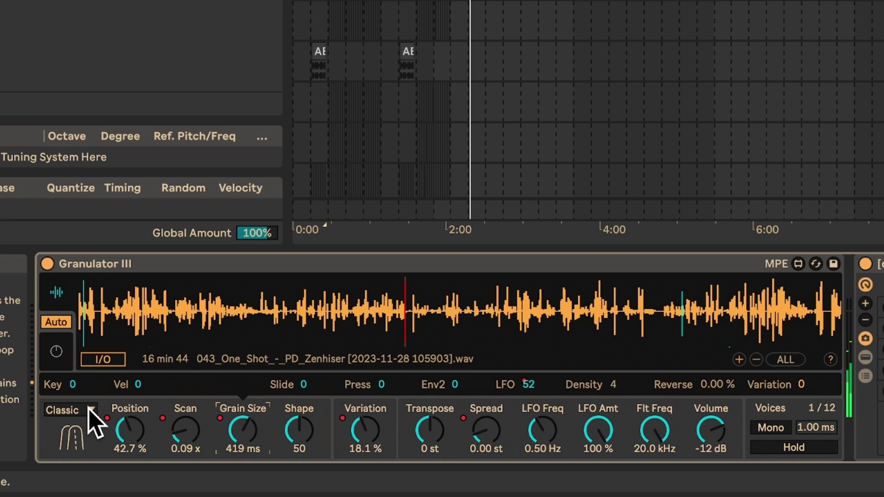
pyautogui.moveTo(183, 433); pyautogui.dragTo(143, 453)
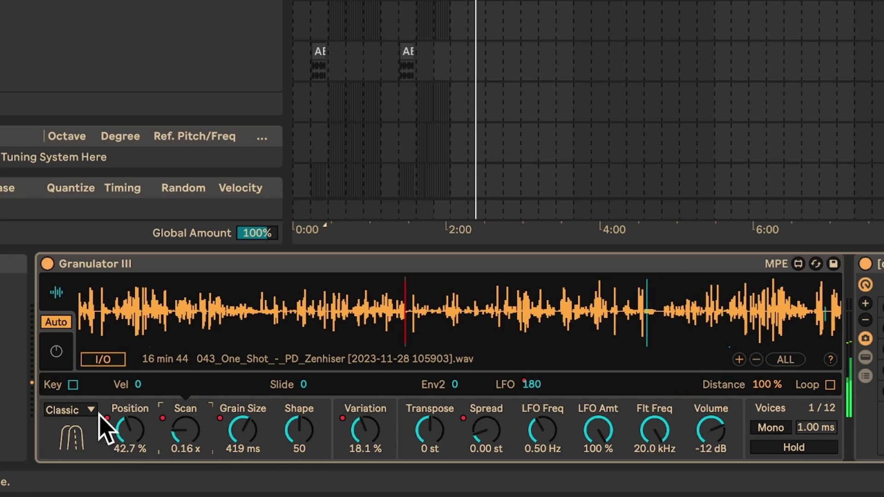
# - Move the Position to 7.15 % in the sample waveform and set the LFO Stereo offset to 2°
pyautogui.moveTo(134, 316); pyautogui.dragTo(129, 311)
pyautogui.click(484, 444)
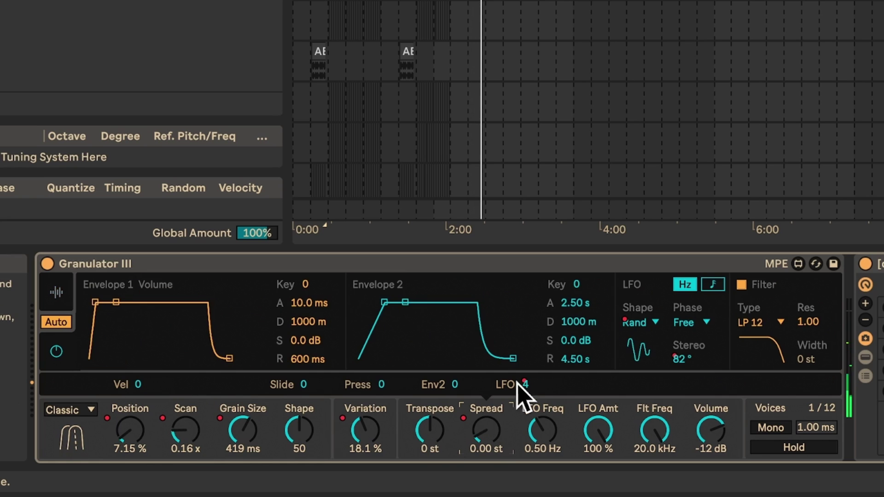
pyautogui.moveTo(681, 360); pyautogui.dragTo(681, 346)
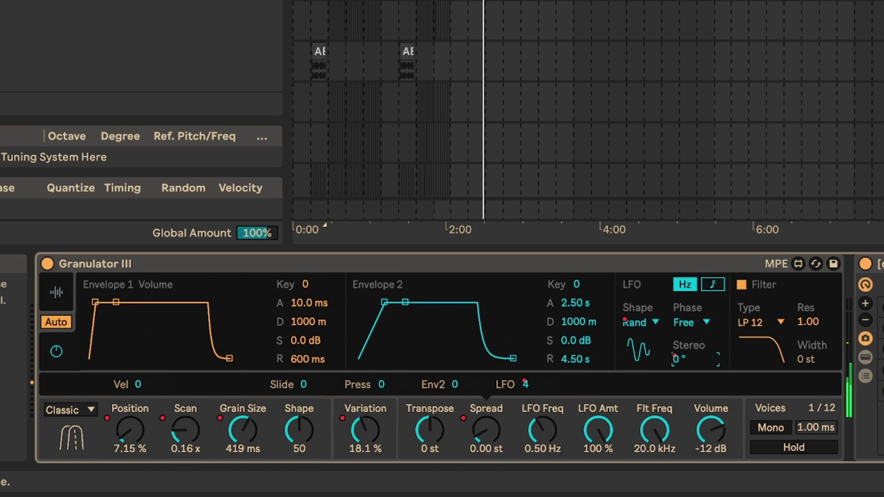
pyautogui.moveTo(680, 360); pyautogui.dragTo(681, 361)
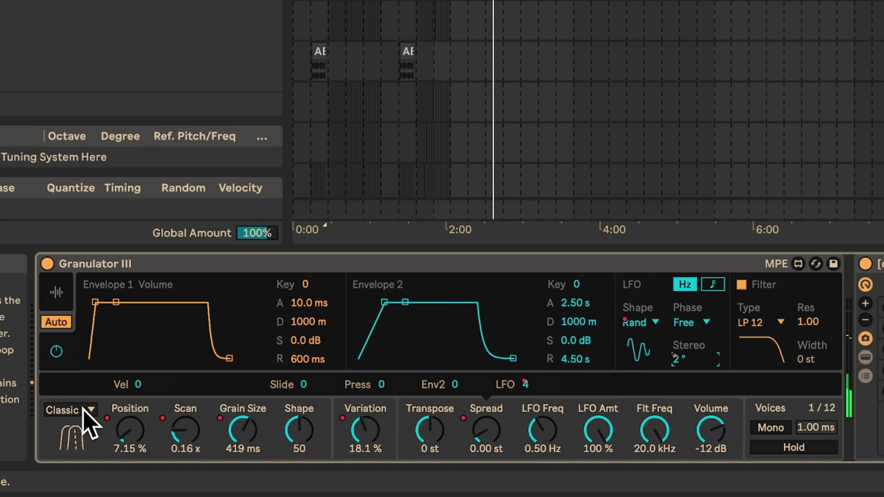
# - Change Granulator III's playback mode from Classic to Loop and set the Reverse amount of Grain Size to 100 %
pyautogui.click(87, 420)
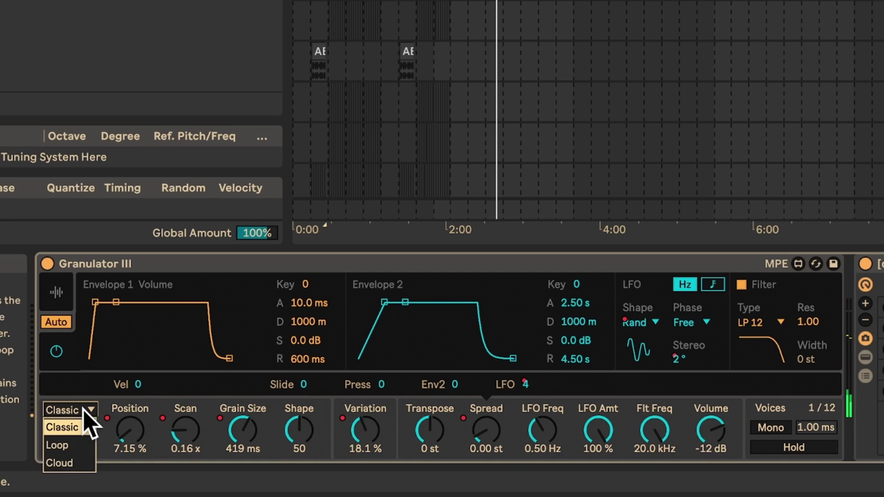
pyautogui.click(87, 420)
pyautogui.click(87, 420)
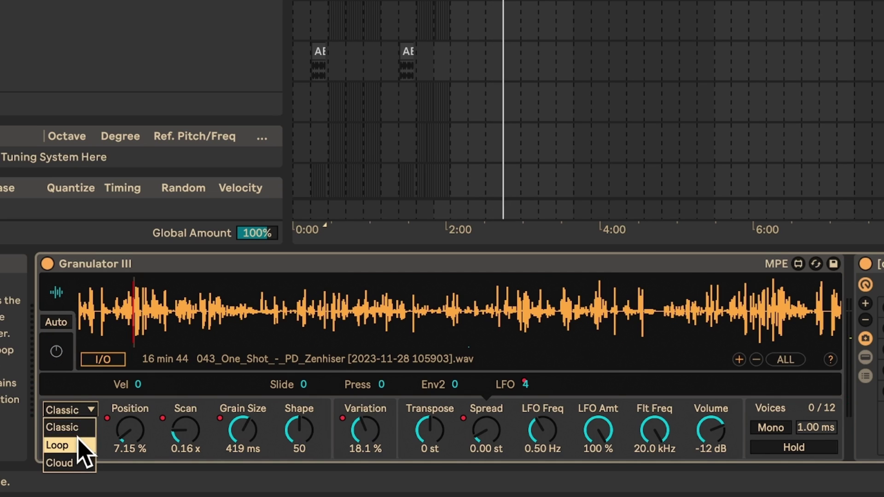
pyautogui.click(56, 446)
pyautogui.click(87, 409)
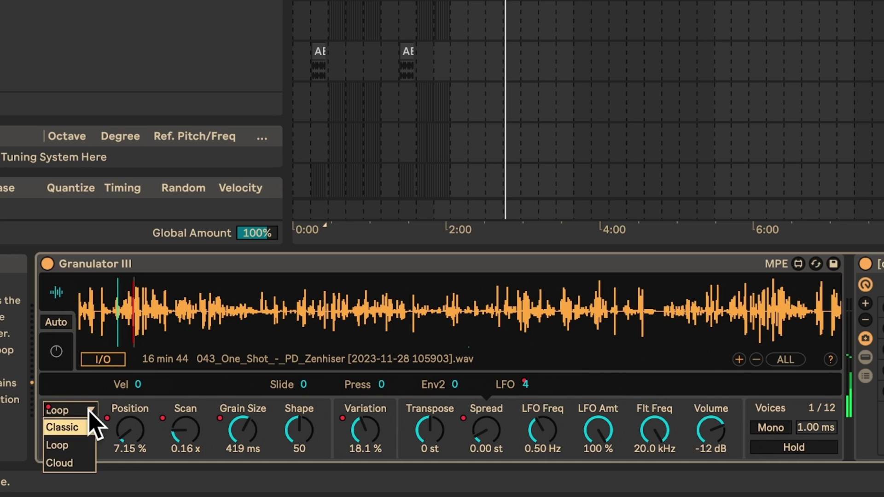
pyautogui.click(166, 406)
pyautogui.click(130, 420)
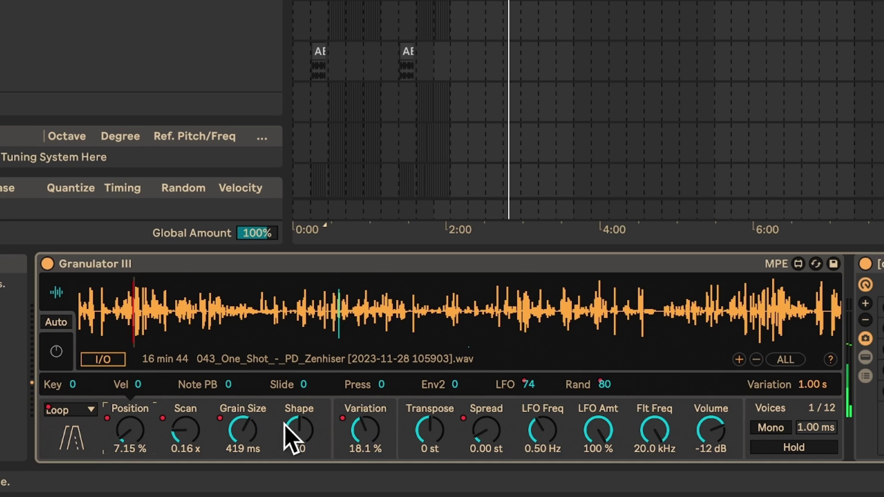
pyautogui.click(243, 431)
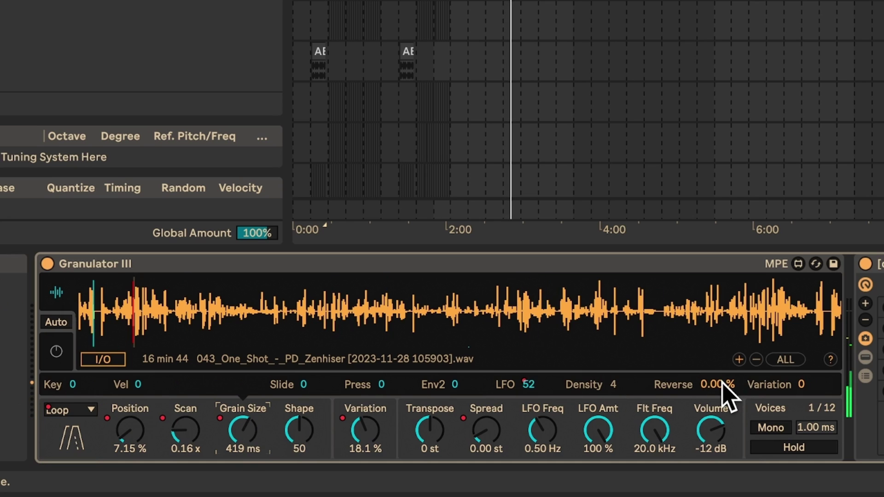
pyautogui.moveTo(719, 386); pyautogui.dragTo(719, 331)
# - Set the Grain Size to 675 ms and move the Position to 27.4 % in the sample waveform
pyautogui.moveTo(533, 314); pyautogui.dragTo(249, 305)
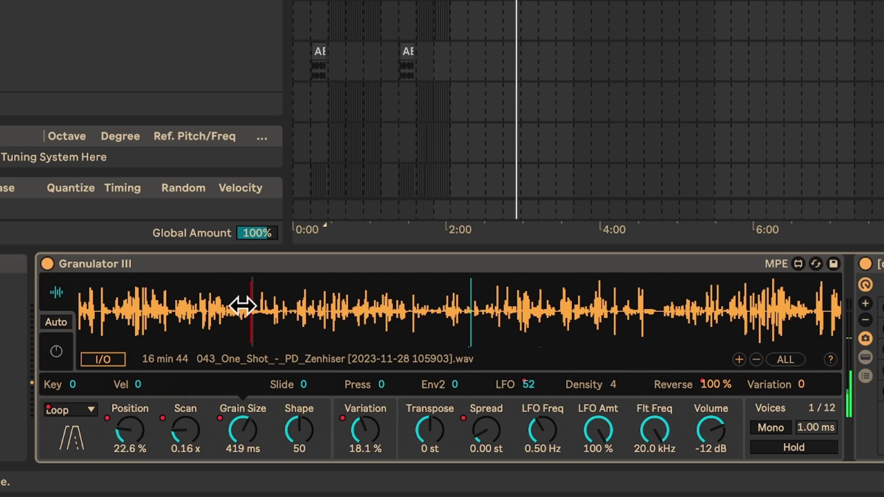
pyautogui.moveTo(333, 307); pyautogui.dragTo(424, 302)
pyautogui.moveTo(259, 429)
pyautogui.mouseDown()
pyautogui.moveTo(259, 405)
pyautogui.moveTo(258, 435)
pyautogui.moveTo(259, 424)
pyautogui.mouseUp()
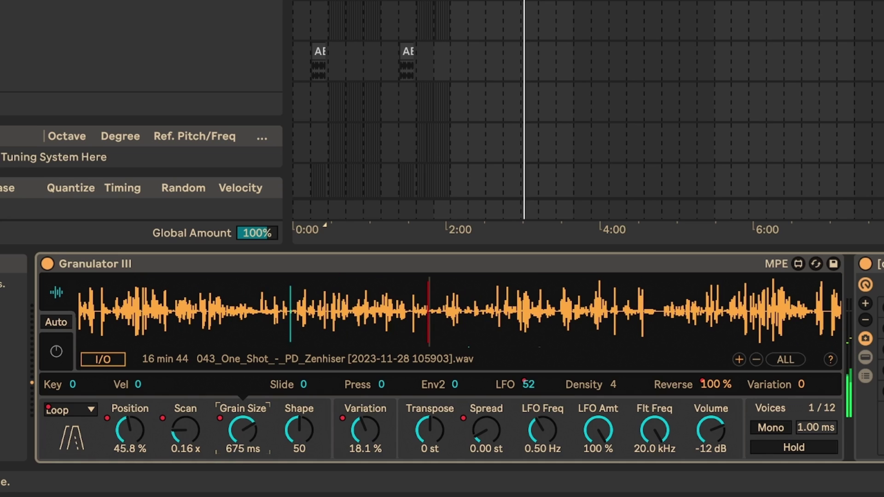
pyautogui.moveTo(428, 293)
pyautogui.mouseDown()
pyautogui.moveTo(567, 302)
pyautogui.moveTo(122, 299)
pyautogui.moveTo(214, 288)
pyautogui.moveTo(288, 297)
pyautogui.mouseUp()
# - Switch Granulator III to Cloud mode and move the Position to 32.9 % in the sample
pyautogui.click(69, 410)
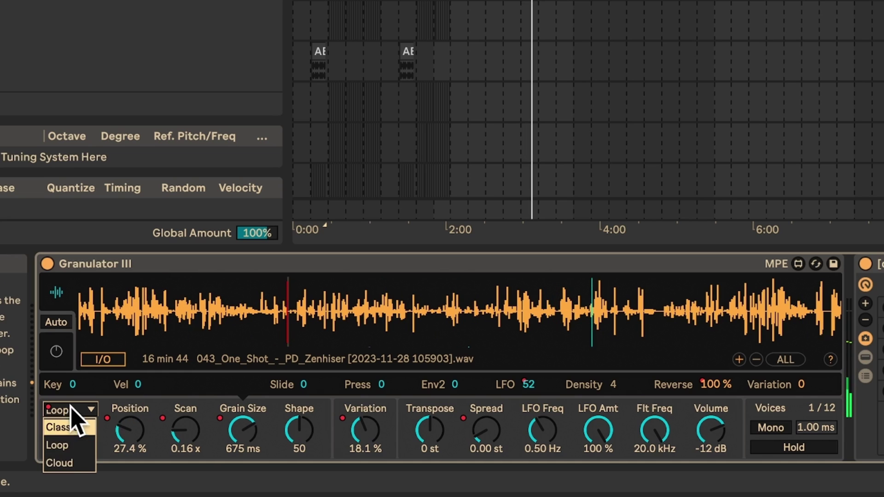
pyautogui.click(75, 463)
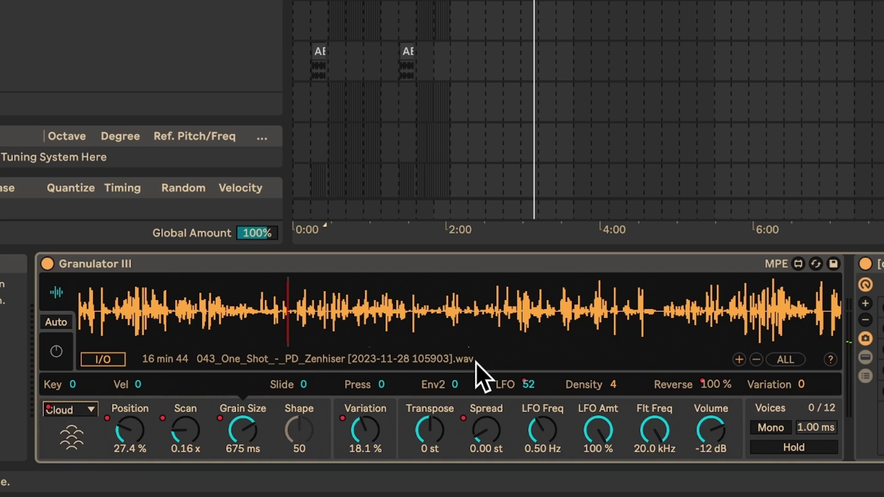
pyautogui.moveTo(323, 317)
pyautogui.mouseDown()
pyautogui.moveTo(392, 309)
pyautogui.moveTo(328, 308)
pyautogui.mouseUp()
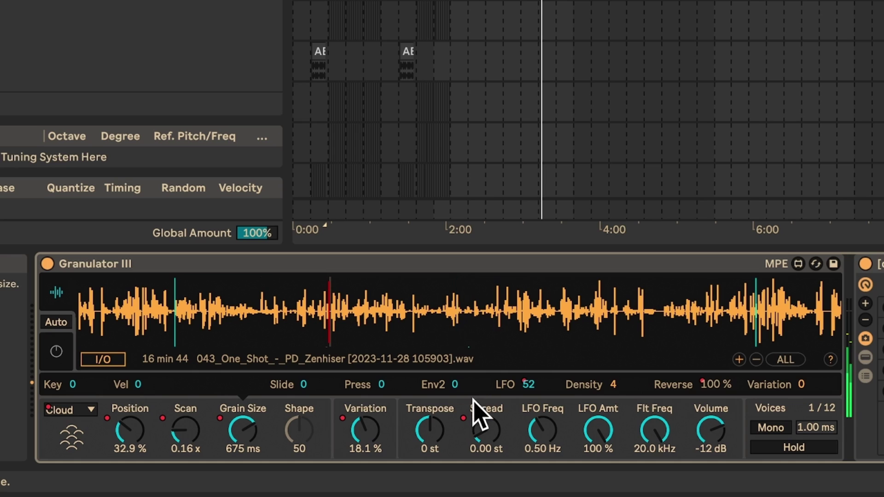
# - Raise the LFO Freq to 4.11 Hz and the LFO Stereo offset to 68°
pyautogui.moveTo(543, 430); pyautogui.dragTo(543, 414)
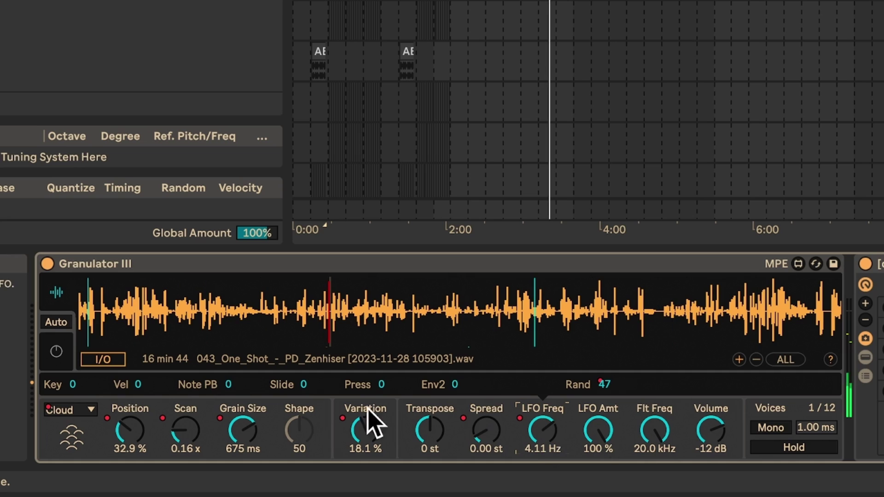
pyautogui.click(56, 322)
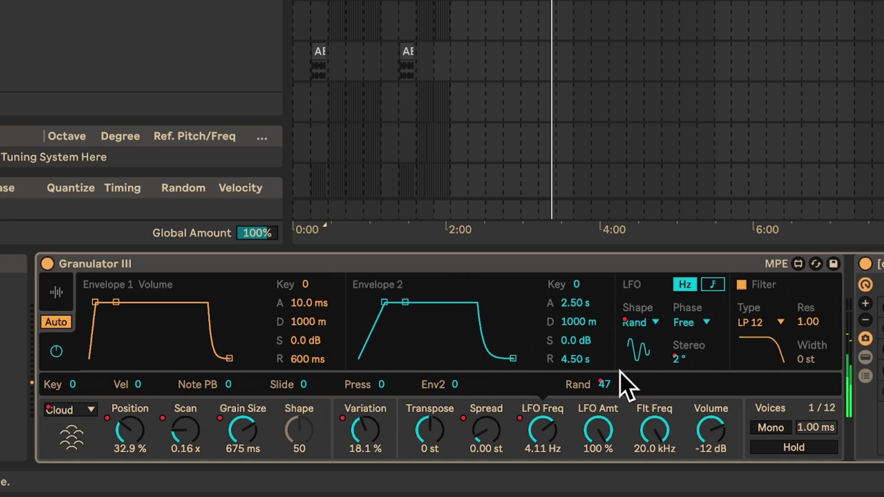
pyautogui.moveTo(677, 359); pyautogui.dragTo(676, 328)
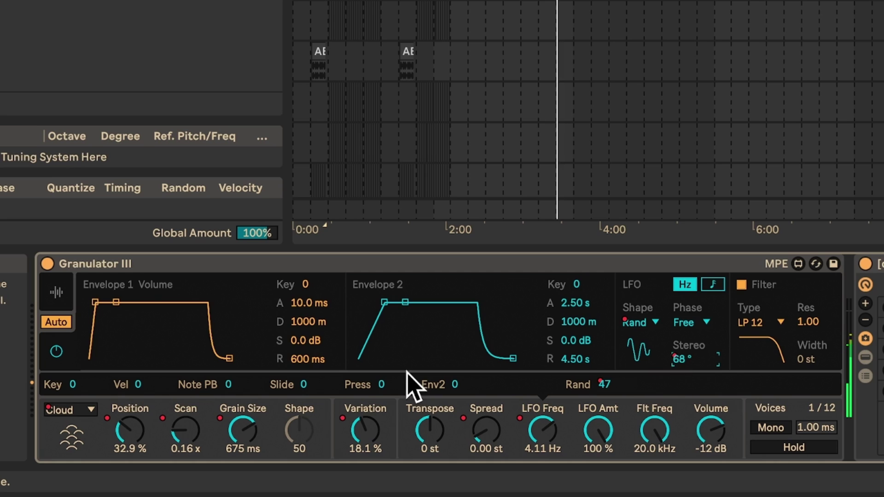
# - Return to the sample waveform and move the Position to 39.3 %
pyautogui.click(56, 292)
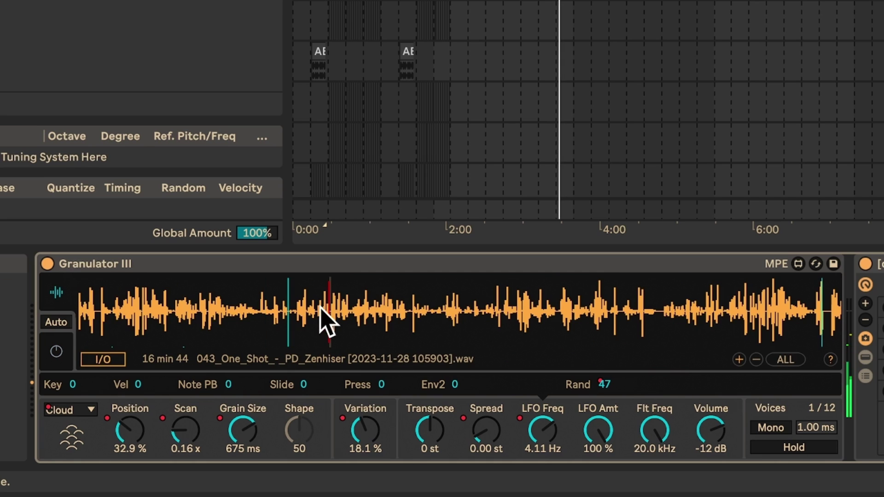
pyautogui.moveTo(327, 322)
pyautogui.mouseDown()
pyautogui.moveTo(361, 300)
pyautogui.moveTo(385, 320)
pyautogui.mouseUp()
# - Set the LFO Stereo offset to 0° and the Spread to 0.01 st
pyautogui.moveTo(484, 435); pyautogui.dragTo(486, 430)
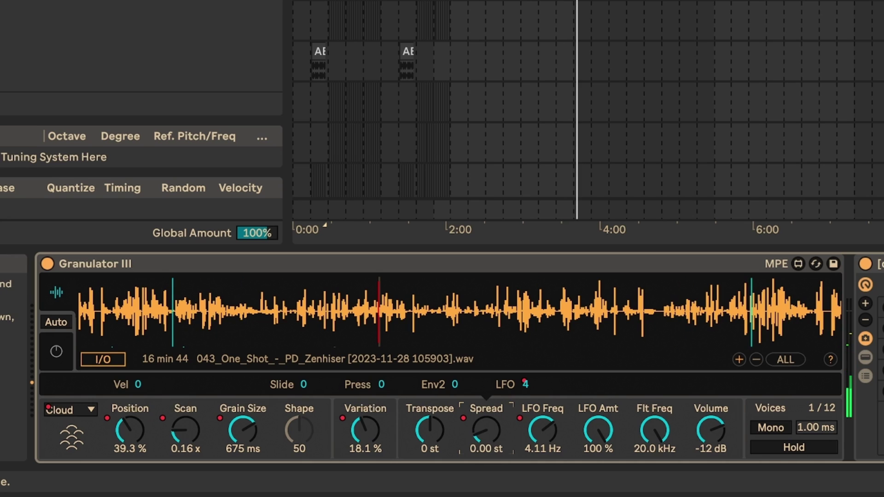
pyautogui.click(55, 341)
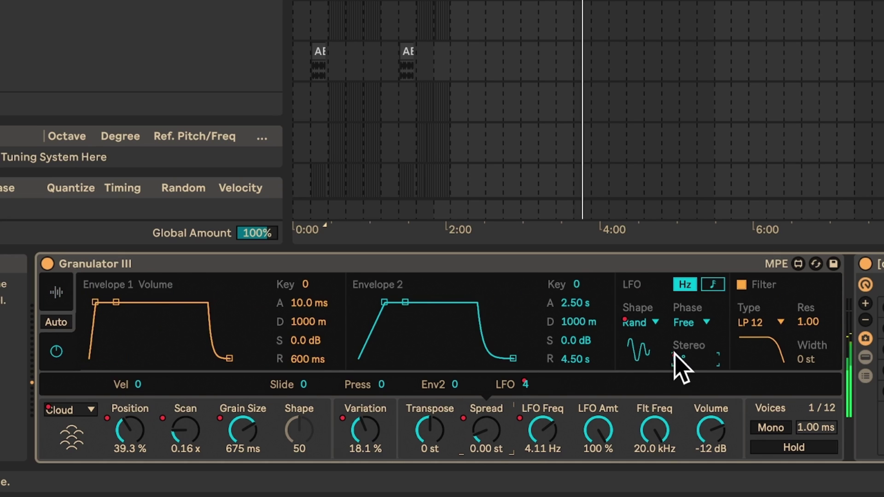
pyautogui.moveTo(489, 435); pyautogui.dragTo(488, 430)
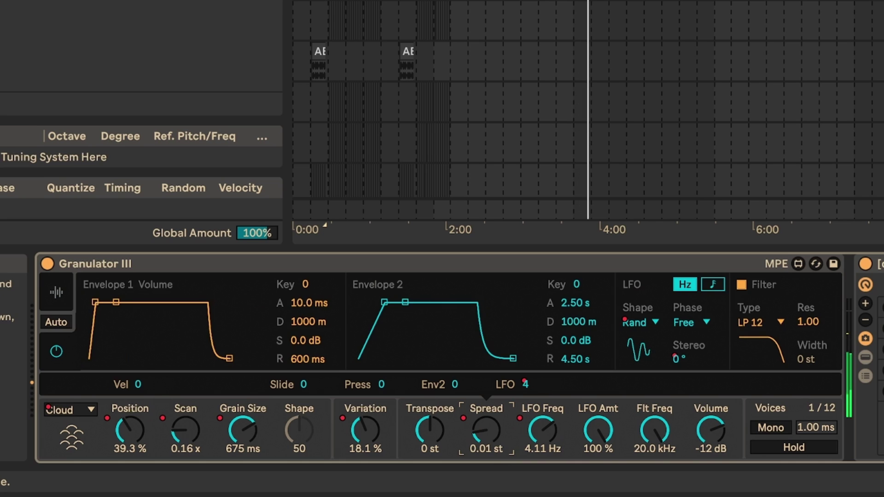
# - Show the sample waveform again and move the Position to 22.1 %
pyautogui.click(55, 294)
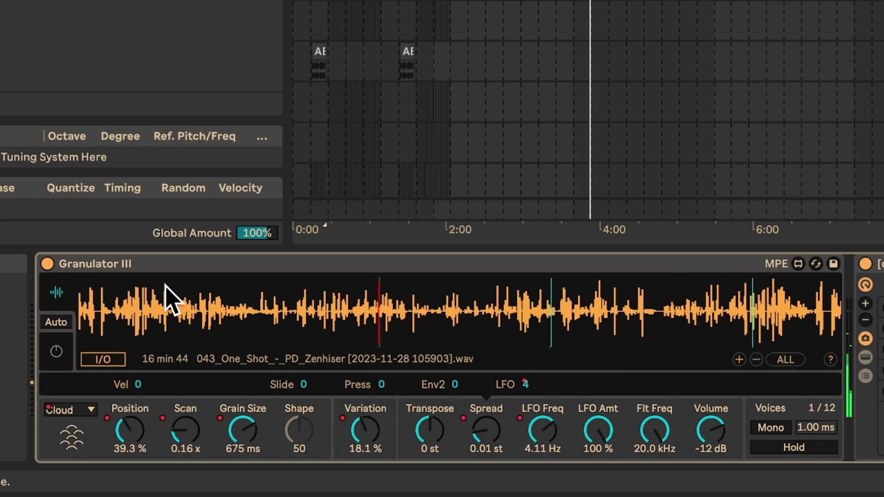
pyautogui.moveTo(315, 316)
pyautogui.mouseDown()
pyautogui.moveTo(128, 322)
pyautogui.moveTo(634, 322)
pyautogui.moveTo(588, 310)
pyautogui.moveTo(399, 302)
pyautogui.moveTo(338, 316)
pyautogui.moveTo(162, 312)
pyautogui.moveTo(250, 305)
pyautogui.mouseUp()
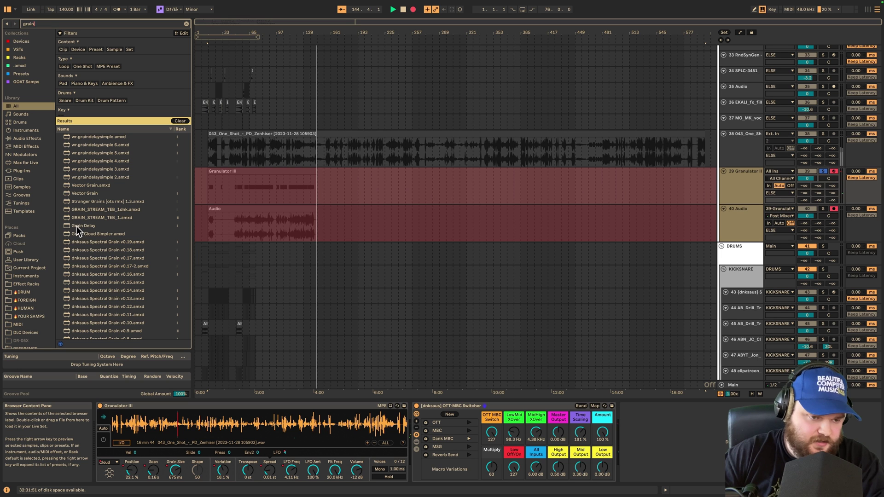
# - Add a Grain Delay after Granulator III, with DryWet at 70 % and the delay switched from Sync to Time
pyautogui.click(77, 226)
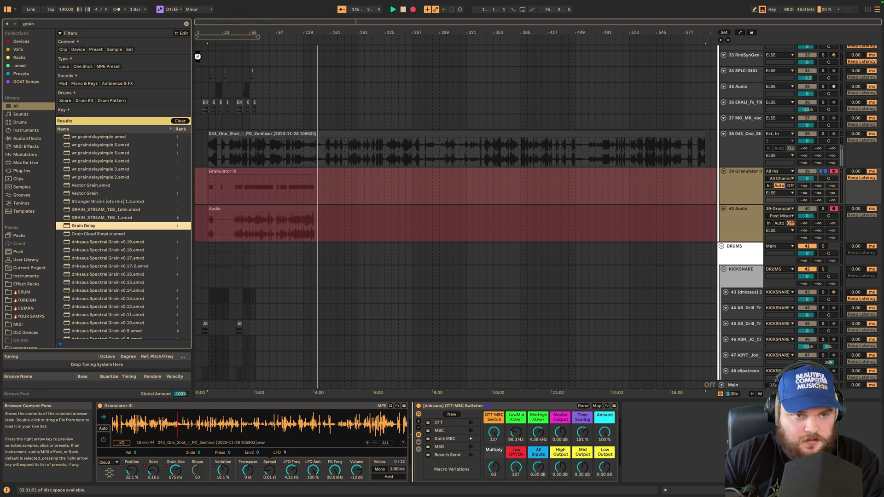
pyautogui.moveTo(589, 417); pyautogui.dragTo(589, 427)
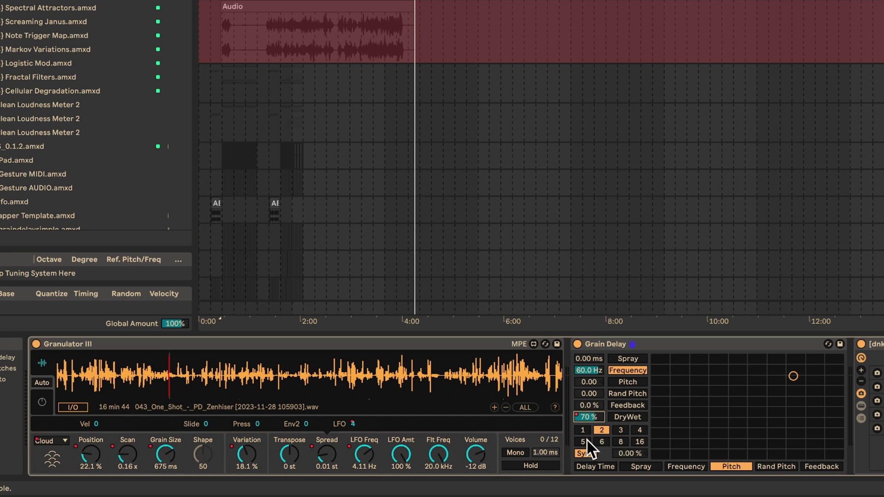
pyautogui.click(583, 453)
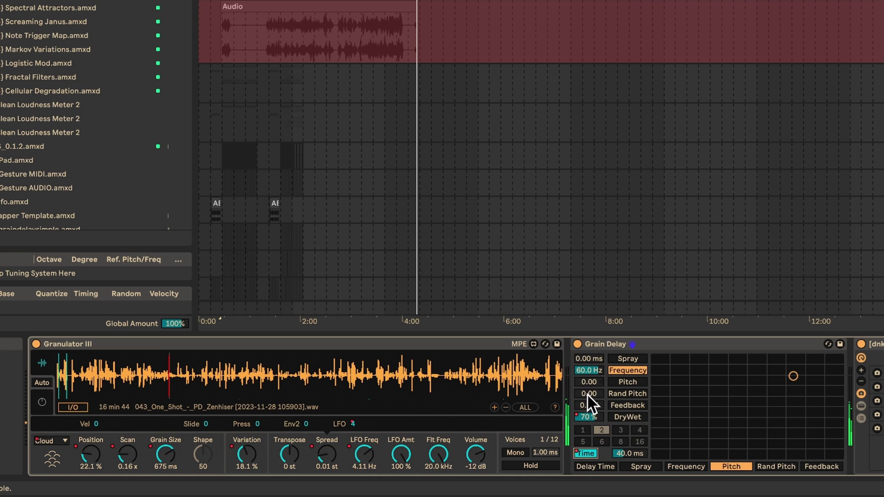
# - Raise the Grain Delay's Spray slightly and set its Feedback to 71 %
pyautogui.click(588, 359)
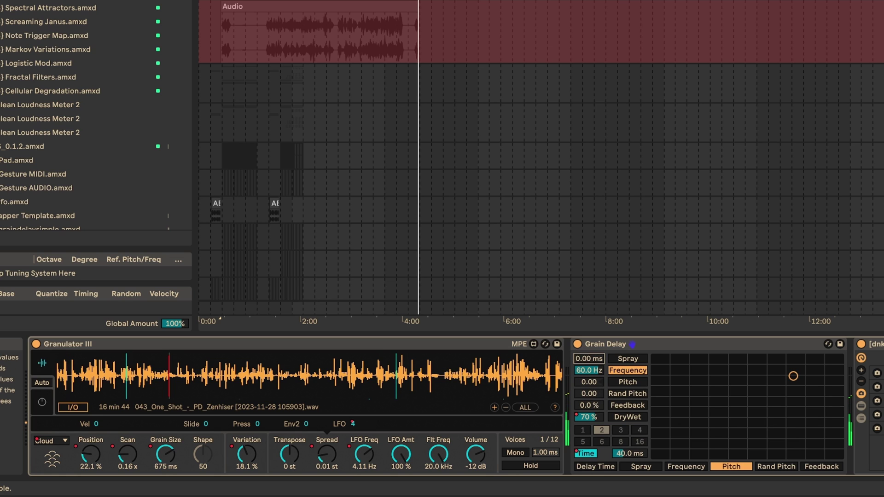
pyautogui.moveTo(589, 359)
pyautogui.mouseDown()
pyautogui.moveTo(589, 345)
pyautogui.moveTo(589, 356)
pyautogui.mouseUp()
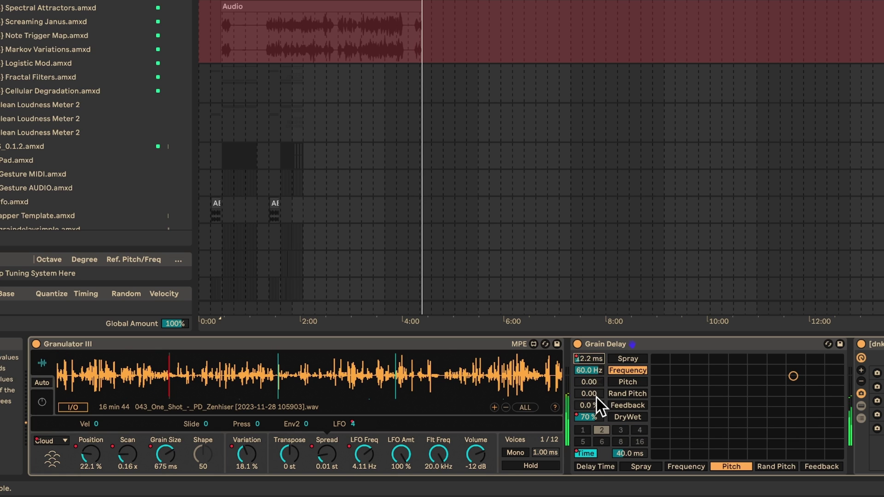
pyautogui.moveTo(589, 406); pyautogui.dragTo(589, 391)
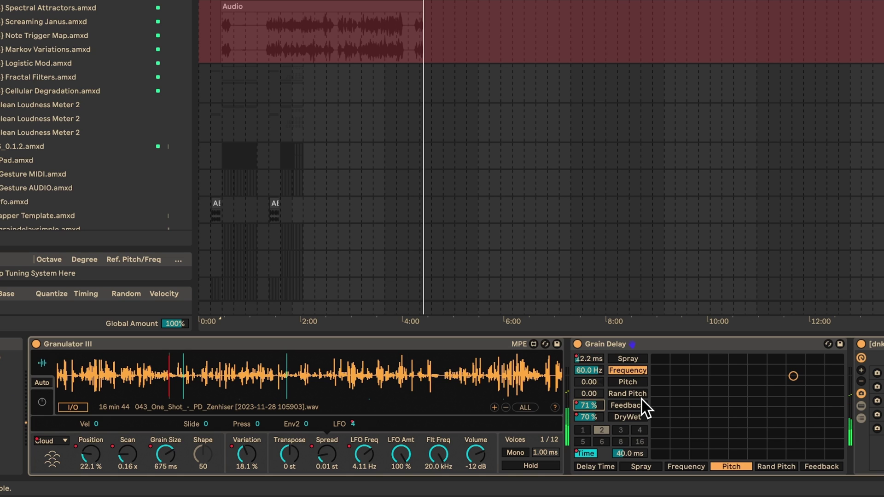
# - Set the Grain Delay's Pitch to 12.0 on its XY pad and the Slide modulation of Granulator III's Position to 100
pyautogui.click(734, 389)
pyautogui.moveTo(733, 389); pyautogui.dragTo(745, 373)
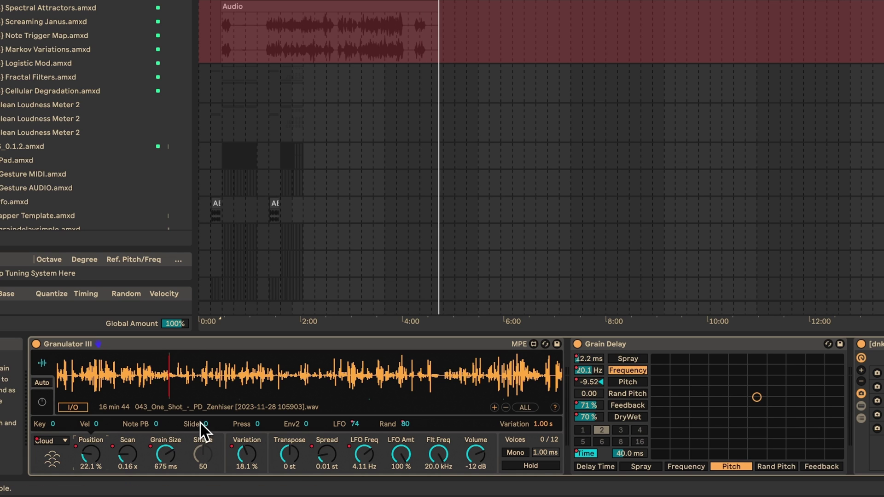
pyautogui.moveTo(208, 424); pyautogui.dragTo(209, 403)
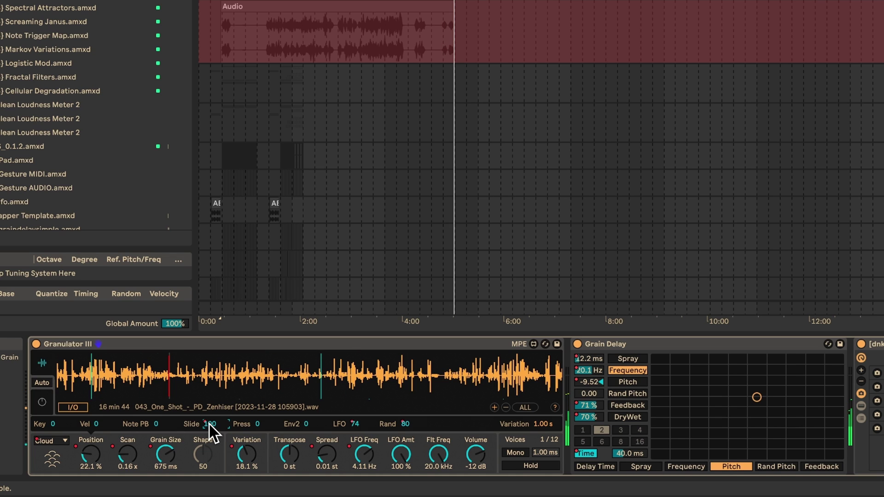
pyautogui.moveTo(757, 397); pyautogui.dragTo(840, 378)
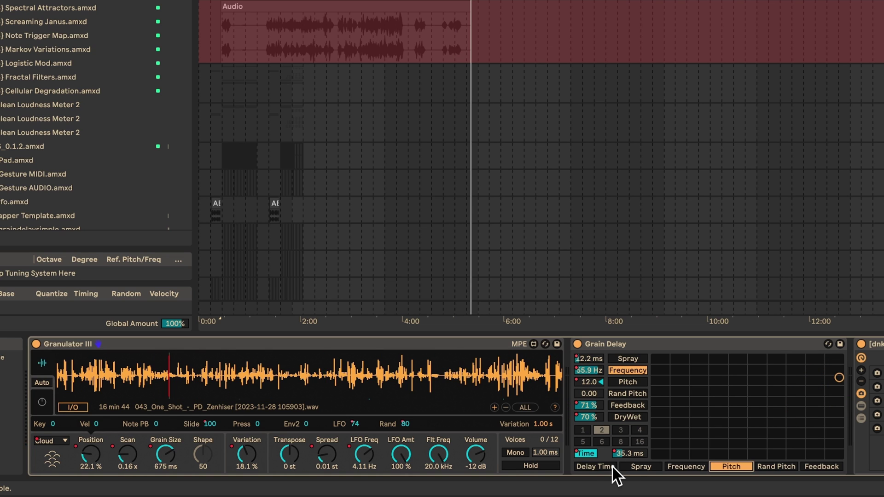
# - Assign Delay Time to the horizontal axis of the Grain Delay's XY pad, reset Pitch to 0.00 and set DryWet to 41 %
pyautogui.click(600, 466)
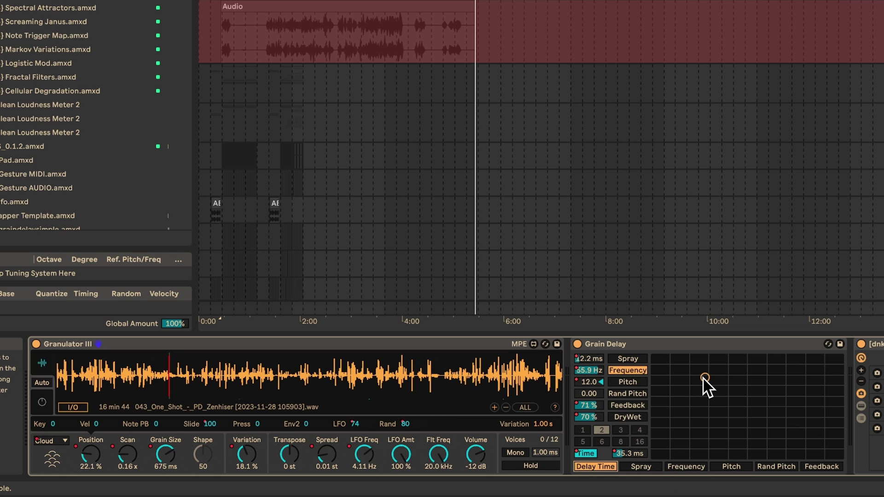
pyautogui.moveTo(704, 378); pyautogui.dragTo(752, 416)
pyautogui.click(603, 382)
pyautogui.press('Delete')
pyautogui.moveTo(592, 417); pyautogui.dragTo(591, 428)
# - Record continuous sweeps of delay time and frequency across the Grain Delay's XY pad, with Spray lowered to 0.00 ms
pyautogui.moveTo(663, 411); pyautogui.dragTo(669, 367)
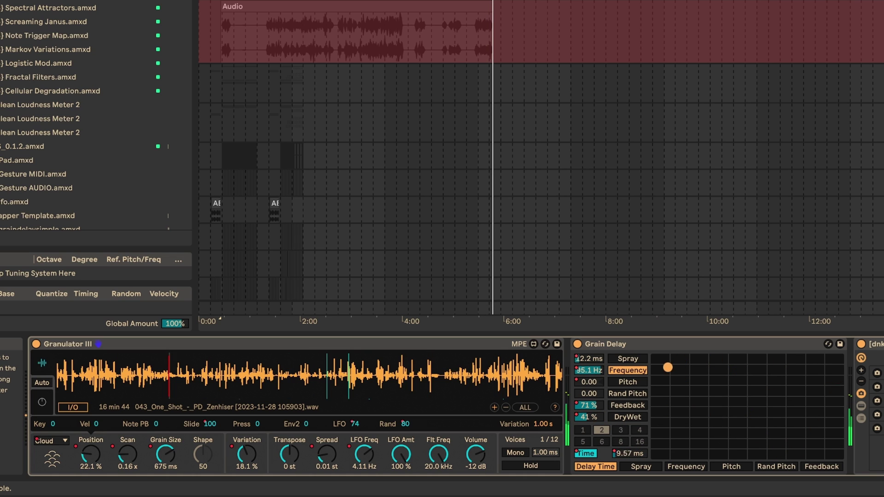
pyautogui.moveTo(702, 419); pyautogui.dragTo(745, 397)
pyautogui.moveTo(679, 412); pyautogui.dragTo(811, 426)
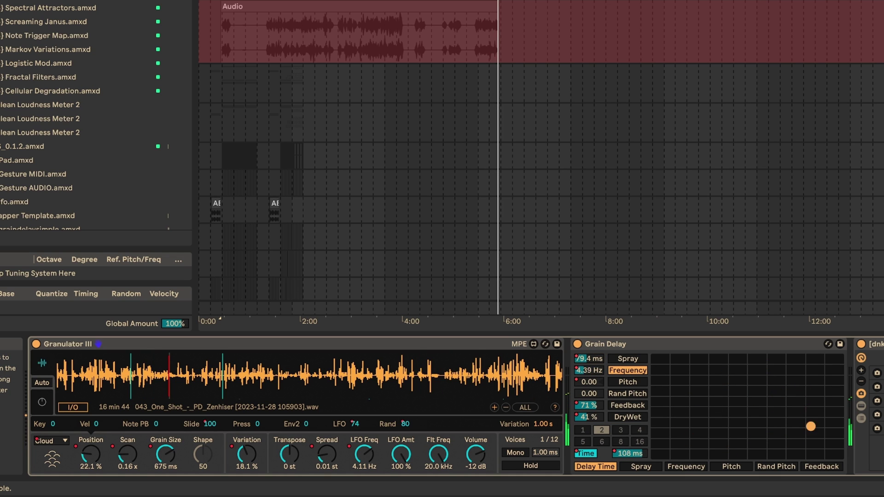
pyautogui.moveTo(734, 406); pyautogui.dragTo(820, 414)
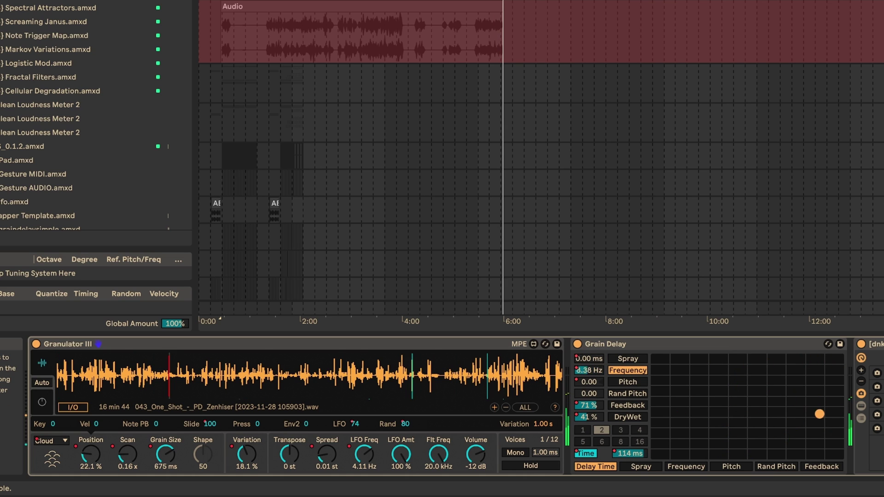
pyautogui.moveTo(757, 393); pyautogui.dragTo(782, 382)
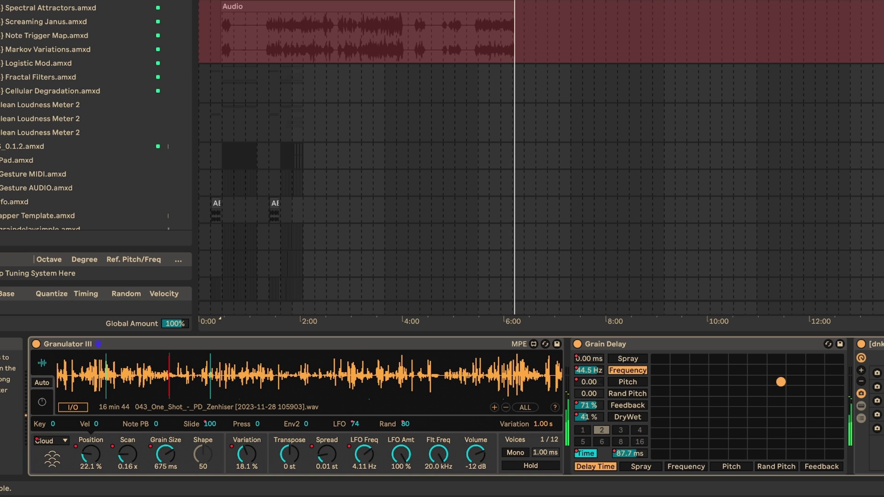
pyautogui.moveTo(781, 382); pyautogui.dragTo(778, 383)
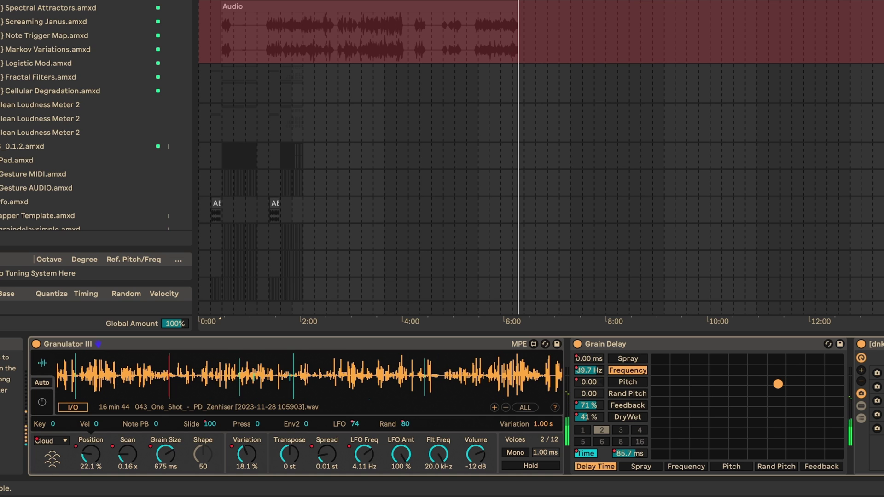
pyautogui.moveTo(778, 384); pyautogui.dragTo(681, 423)
pyautogui.moveTo(740, 410); pyautogui.dragTo(821, 401)
pyautogui.moveTo(754, 374); pyautogui.dragTo(725, 412)
pyautogui.moveTo(811, 386); pyautogui.dragTo(767, 407)
pyautogui.moveTo(783, 450); pyautogui.dragTo(839, 380)
pyautogui.moveTo(695, 369); pyautogui.dragTo(707, 423)
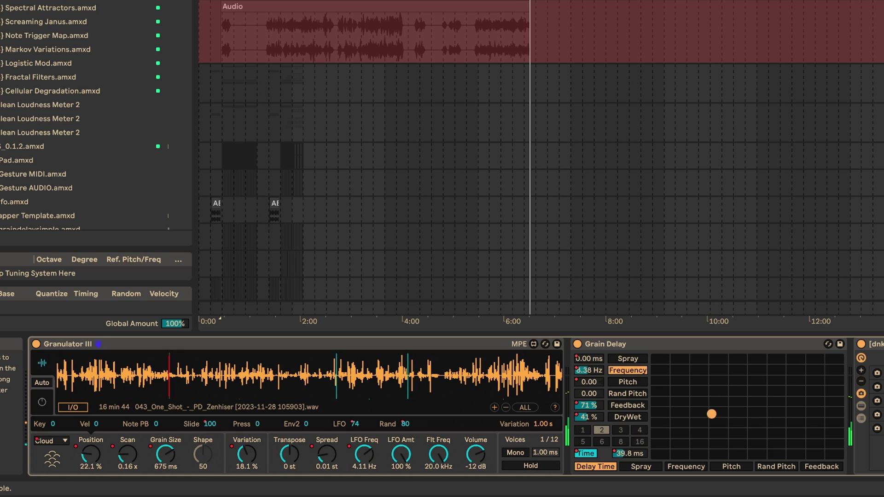
pyautogui.moveTo(720, 380); pyautogui.dragTo(794, 393)
pyautogui.moveTo(691, 375); pyautogui.dragTo(789, 363)
pyautogui.moveTo(723, 367); pyautogui.dragTo(697, 450)
pyautogui.moveTo(775, 445); pyautogui.dragTo(700, 392)
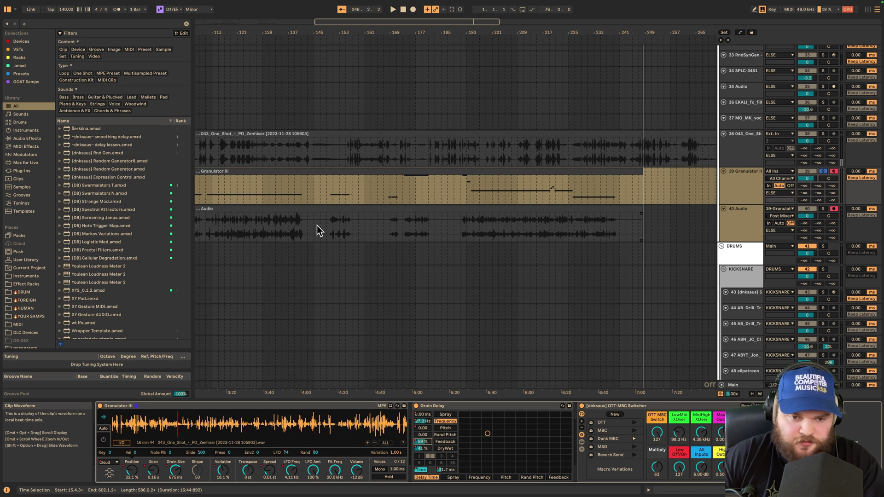
# - Consolidate the recorded texture on track 40 into one audio clip and place the insert mark inside it
pyautogui.click(305, 225)
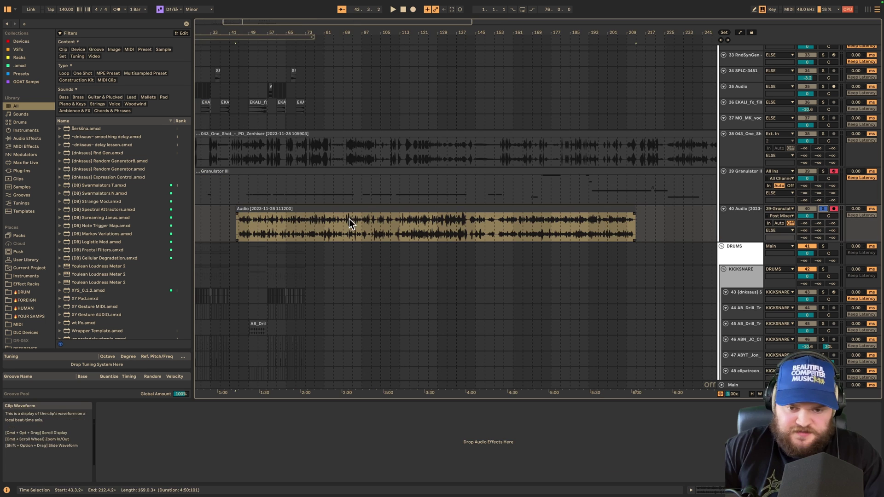
pyautogui.moveTo(254, 225); pyautogui.dragTo(251, 226)
pyautogui.moveTo(330, 221); pyautogui.dragTo(543, 218)
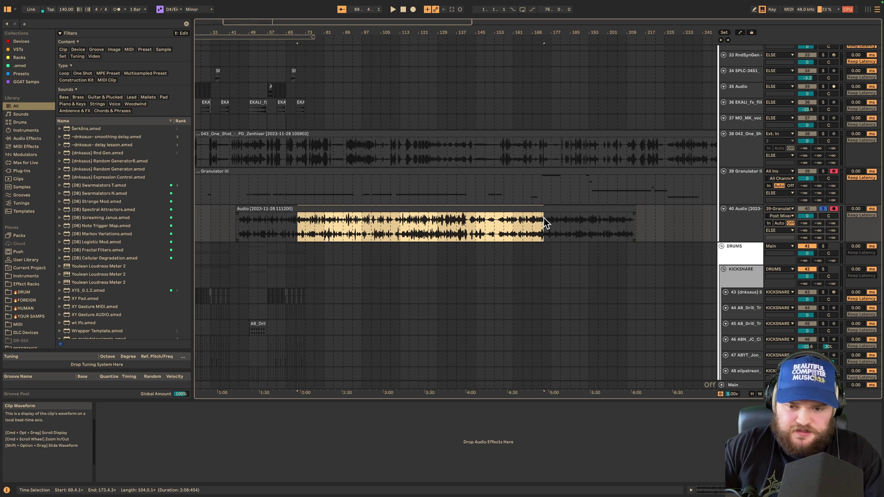
pyautogui.click(483, 231)
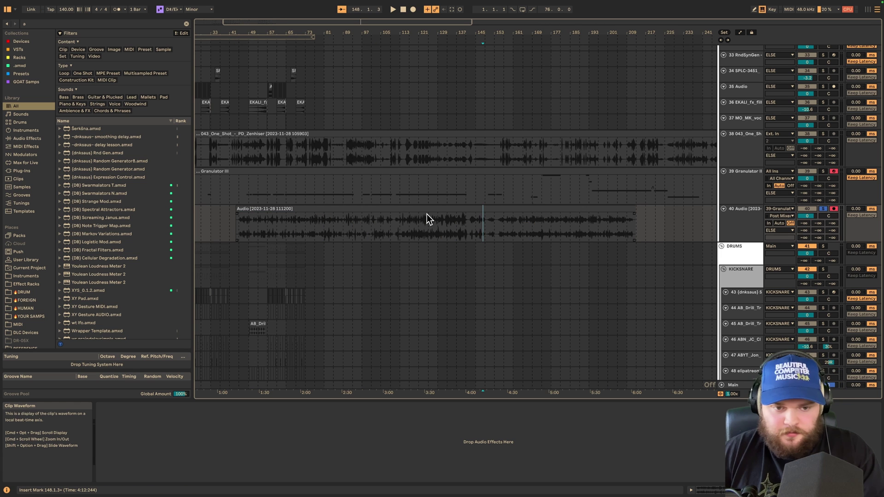
# - Find Hybrid Reverb in the browser and add it to the recorded audio track
pyautogui.press('super+f')
pyautogui.write('hy')
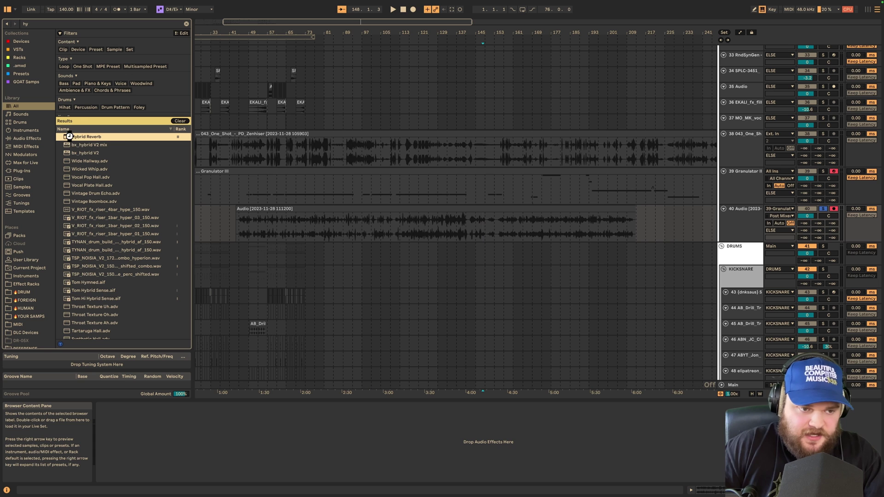
pyautogui.press('Return')
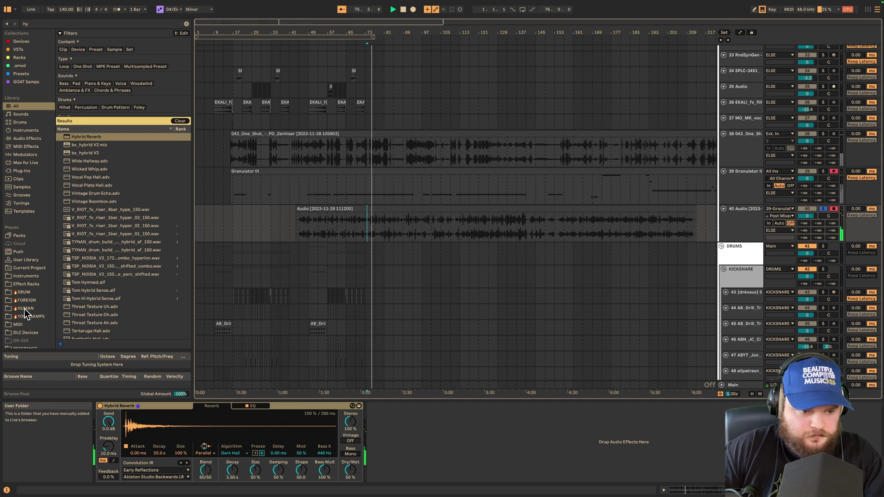
# - Load CapGunDropToy_S08FO.367.wav from the DRUM folder as the Hybrid Reverb's convolution impulse response
pyautogui.click(113, 256)
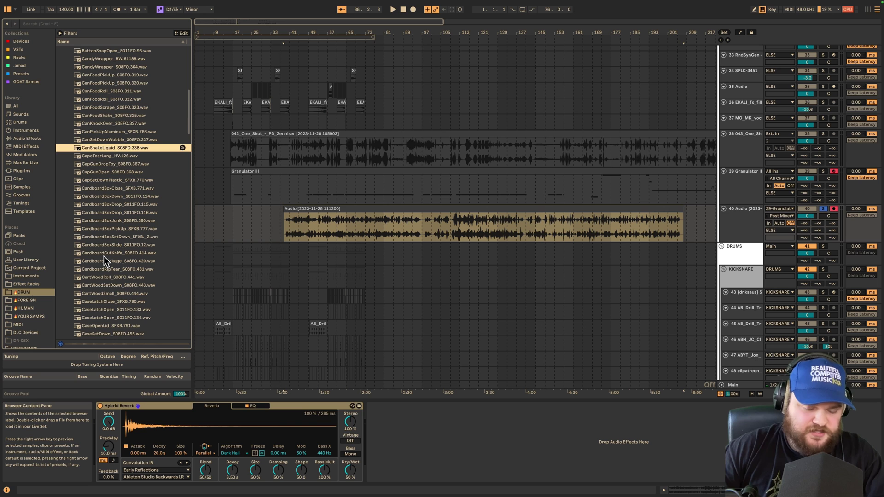
pyautogui.click(121, 164)
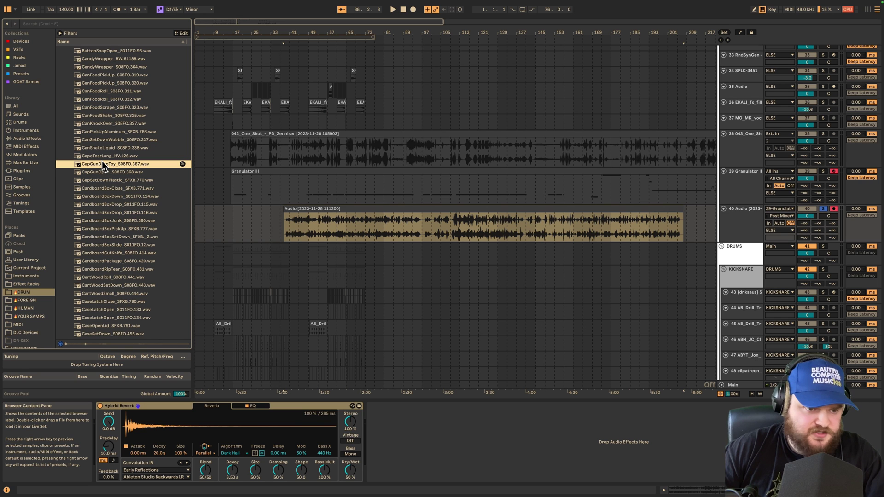
pyautogui.moveTo(102, 166); pyautogui.dragTo(180, 426)
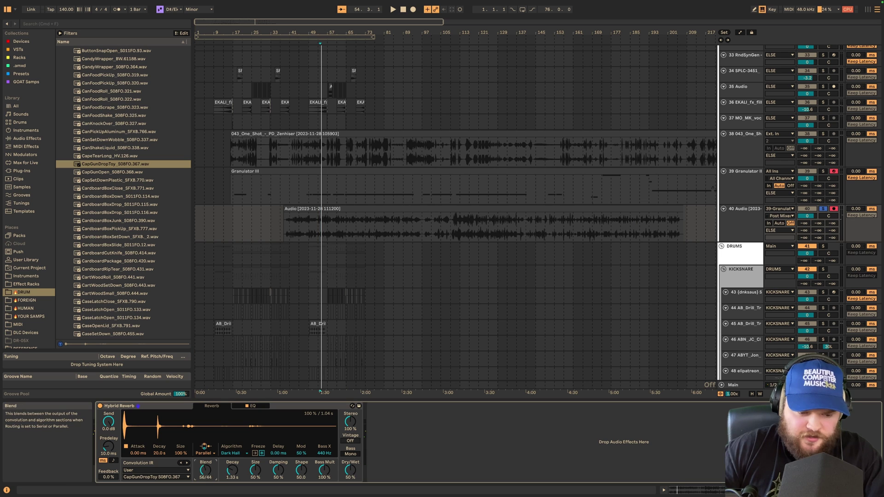
# - During playback, set the Hybrid Reverb to Blend 100/0 and Dry/Wet 50 %, with impulse decay 6.92 s and size 52 %
pyautogui.press('space')
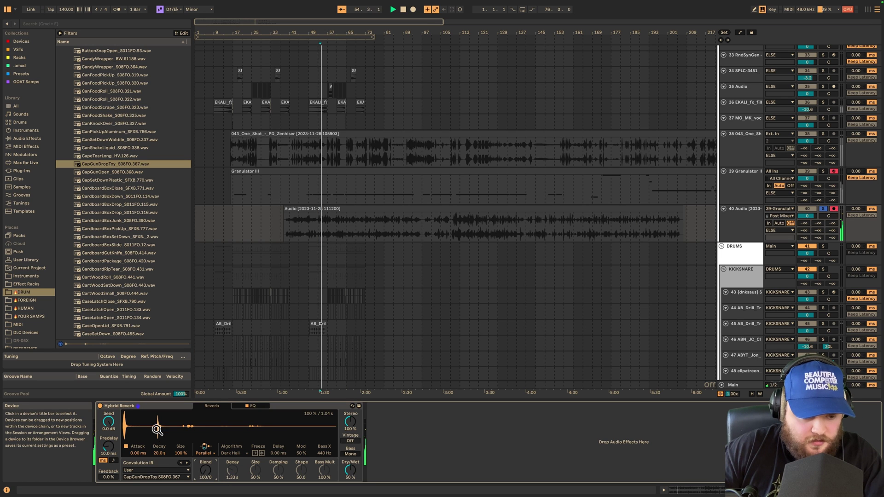
pyautogui.click(181, 453)
pyautogui.moveTo(181, 453); pyautogui.dragTo(160, 465)
pyautogui.moveTo(350, 470); pyautogui.dragTo(350, 461)
pyautogui.doubleClick(347, 470)
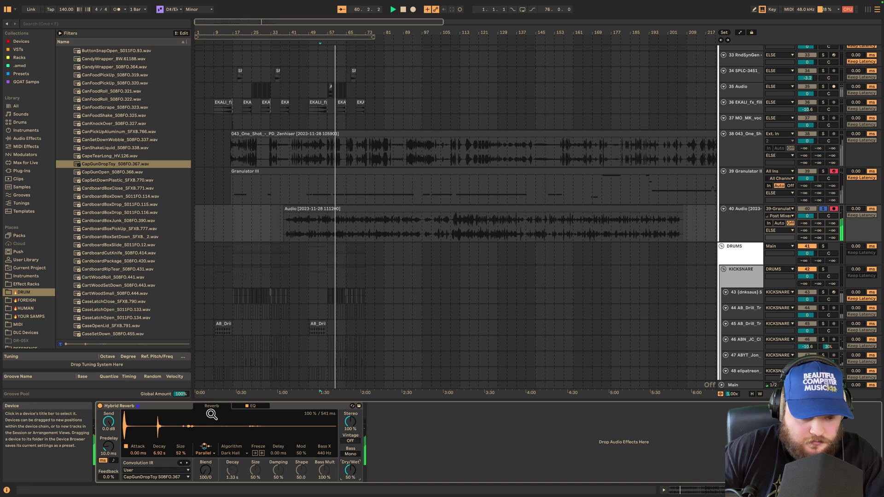
# - Audition the reverberated clip from different points around bar 111
pyautogui.click(394, 209)
pyautogui.click(457, 226)
pyautogui.press('space')
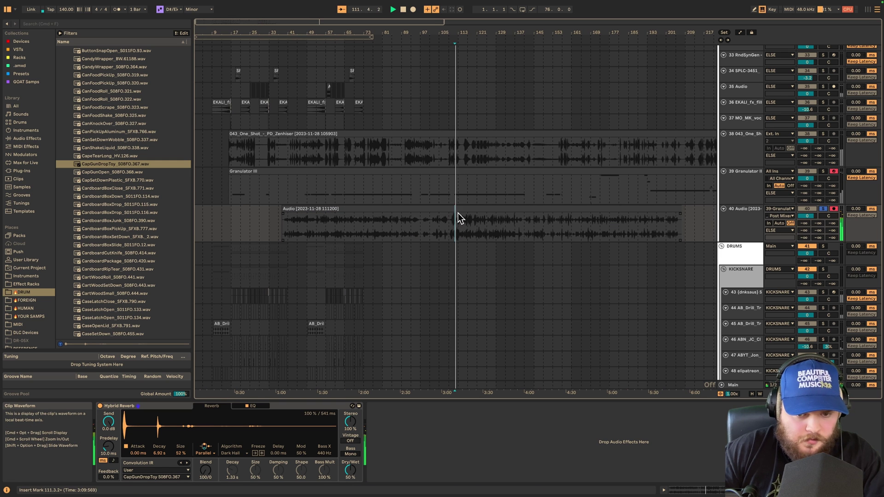
pyautogui.click(458, 212)
pyautogui.press('space')
# - Open the consolidated clip and set its warp mode to Beats, preserving Transients with transient looping switched off
pyautogui.doubleClick(458, 211)
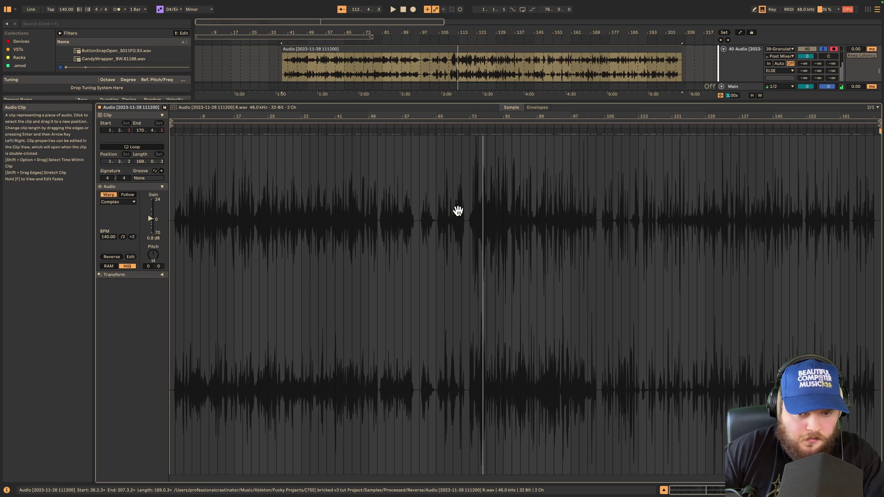
pyautogui.press('w')
pyautogui.click(320, 51)
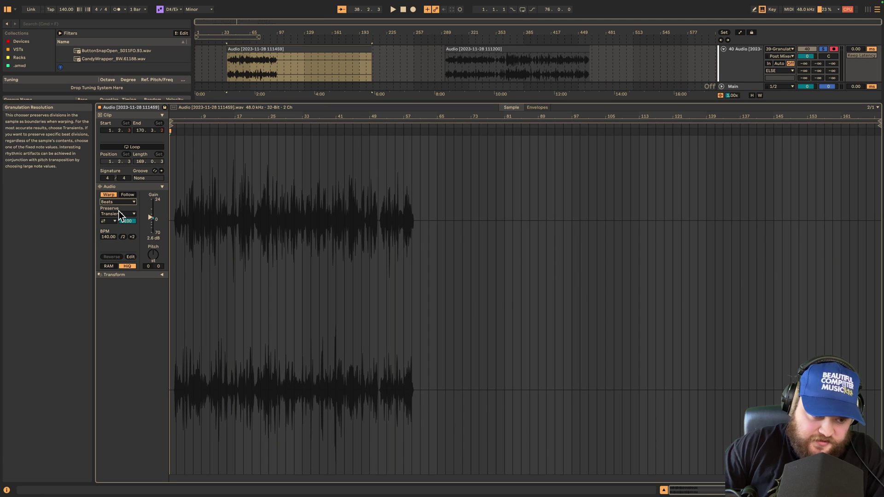
pyautogui.click(110, 221)
pyautogui.click(110, 227)
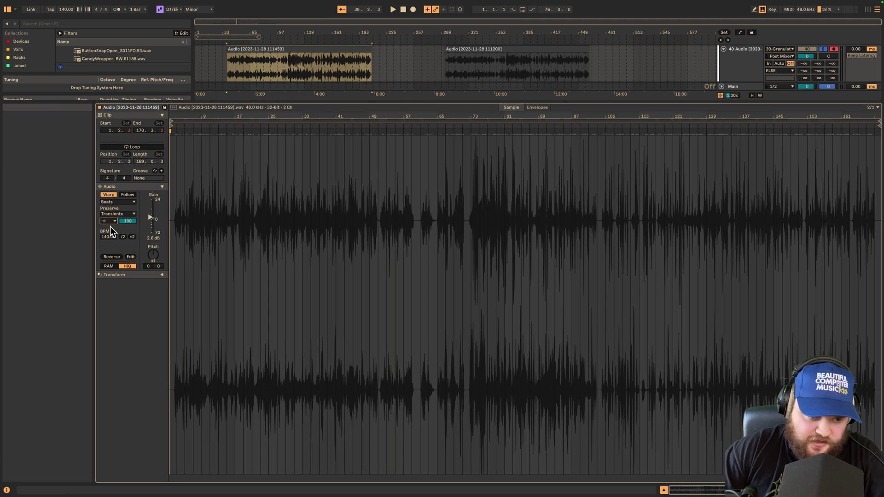
# - Lower the clip's Transient Envelope to 46 while auditioning it from its start and from around bar 111
pyautogui.moveTo(131, 220); pyautogui.dragTo(131, 223)
pyautogui.press('space')
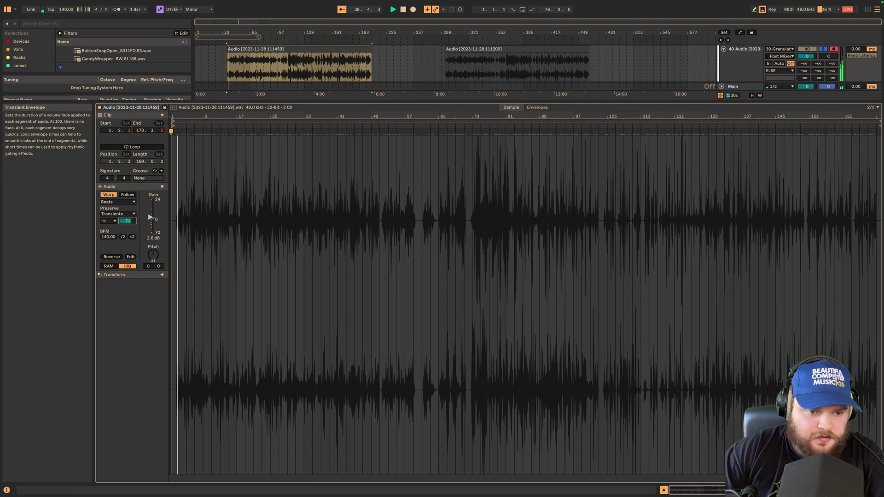
pyautogui.moveTo(129, 222); pyautogui.dragTo(129, 238)
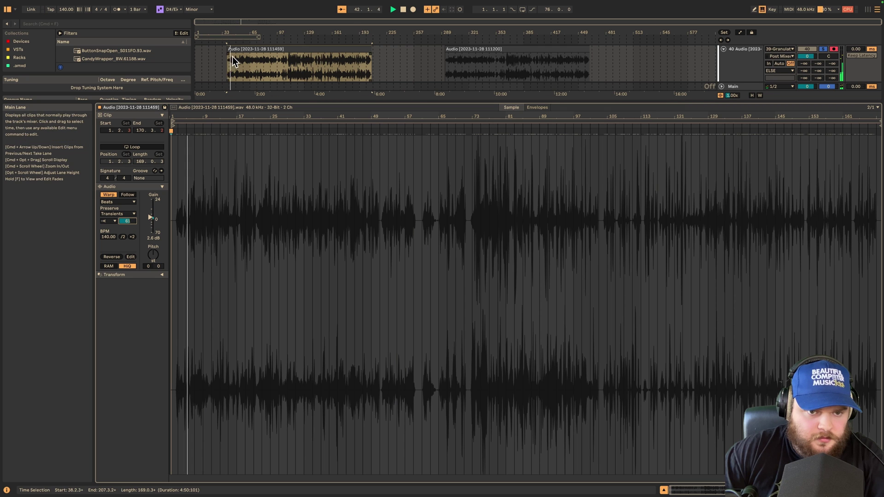
pyautogui.scroll(5, 235, 58)
pyautogui.click(553, 64)
pyautogui.press('space')
pyautogui.press('space')
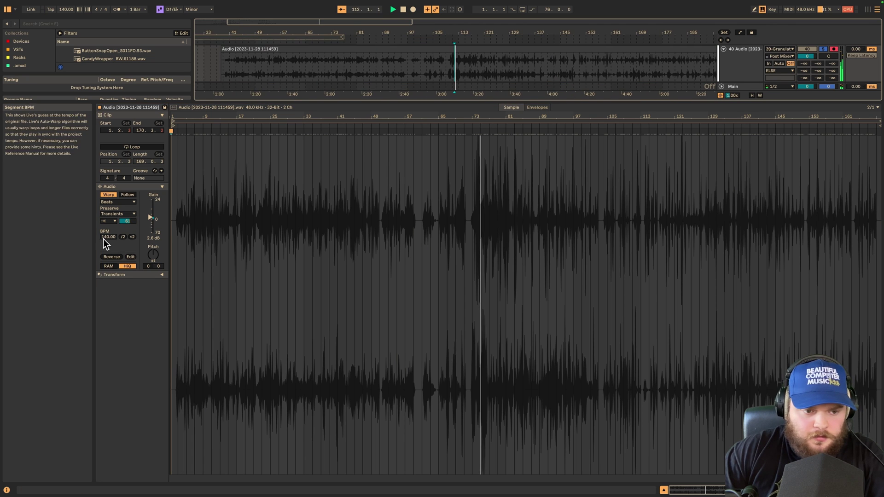
pyautogui.moveTo(131, 221); pyautogui.dragTo(131, 234)
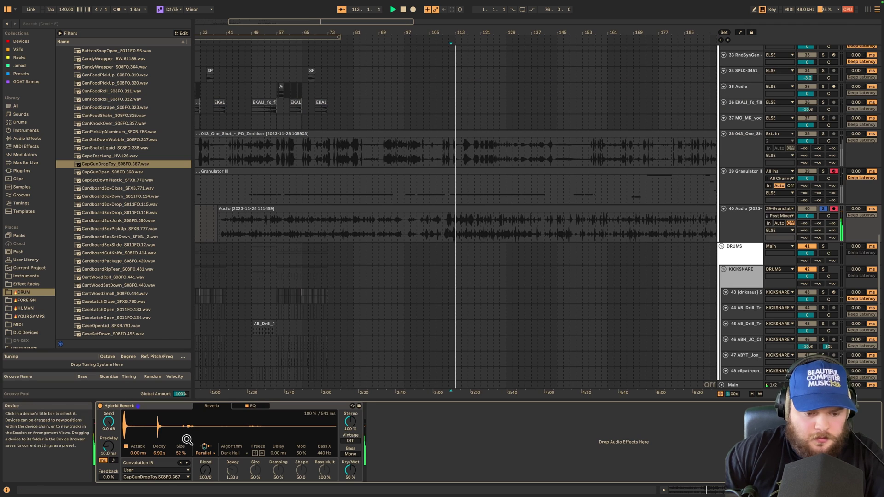
# - Set the Hybrid Reverb's impulse decay to 286 ms and size to 49 %, and switch the impulse response to CapeTearLong HV.126
pyautogui.moveTo(159, 453); pyautogui.dragTo(182, 456)
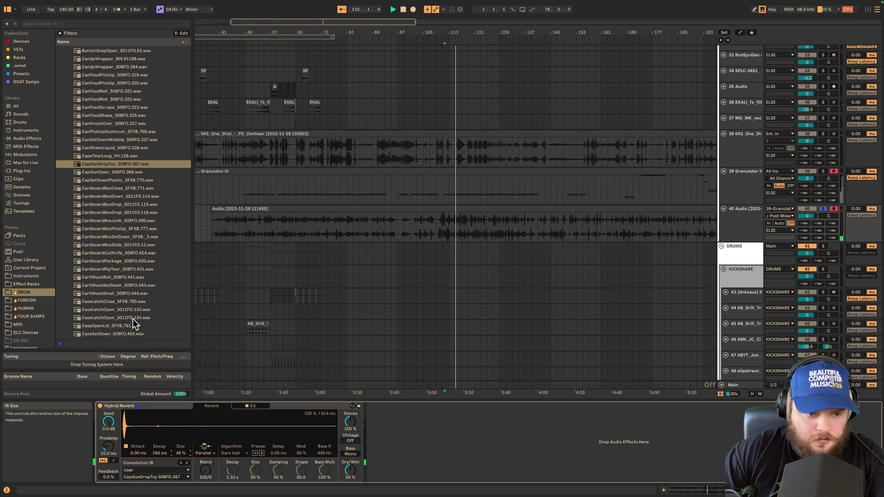
pyautogui.click(186, 464)
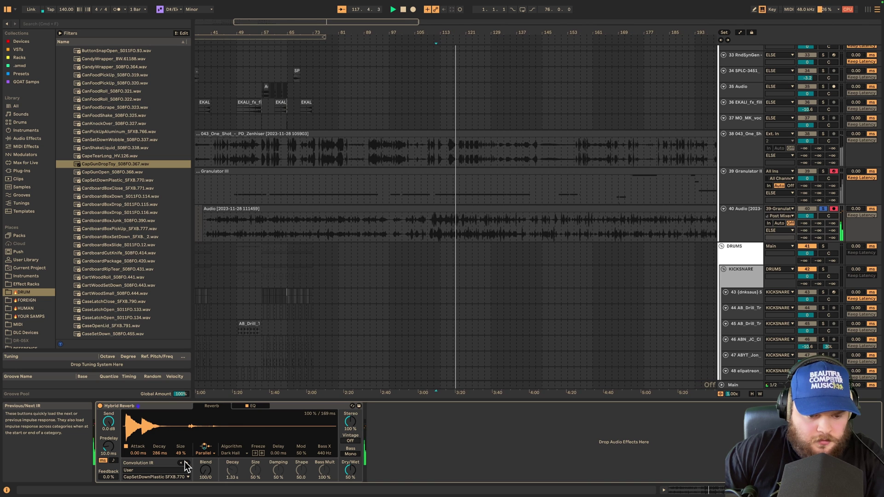
pyautogui.click(186, 464)
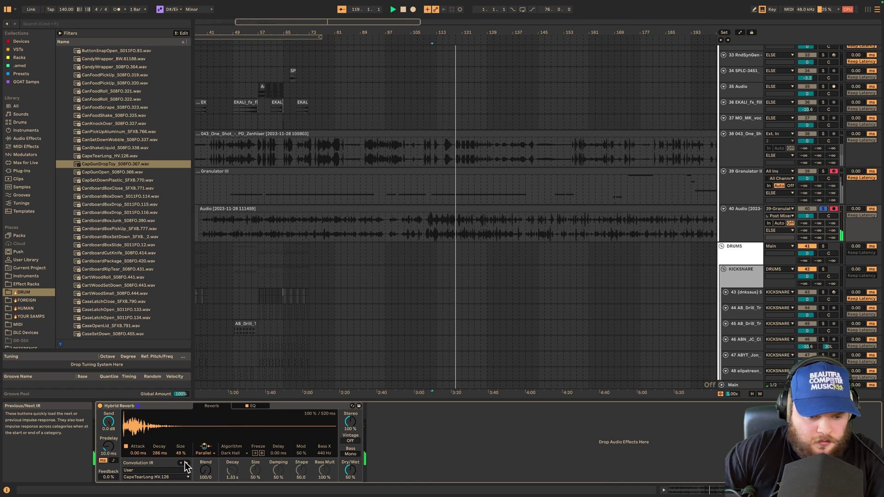
# - Set the audio clip's segment BPM to 125.00 and lower its Transient Envelope further while listening to it
pyautogui.doubleClick(459, 207)
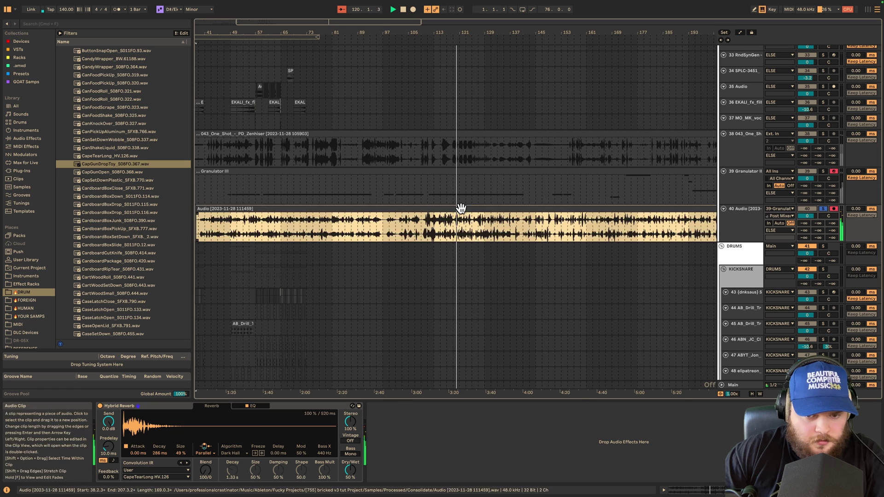
pyautogui.moveTo(109, 237); pyautogui.dragTo(109, 251)
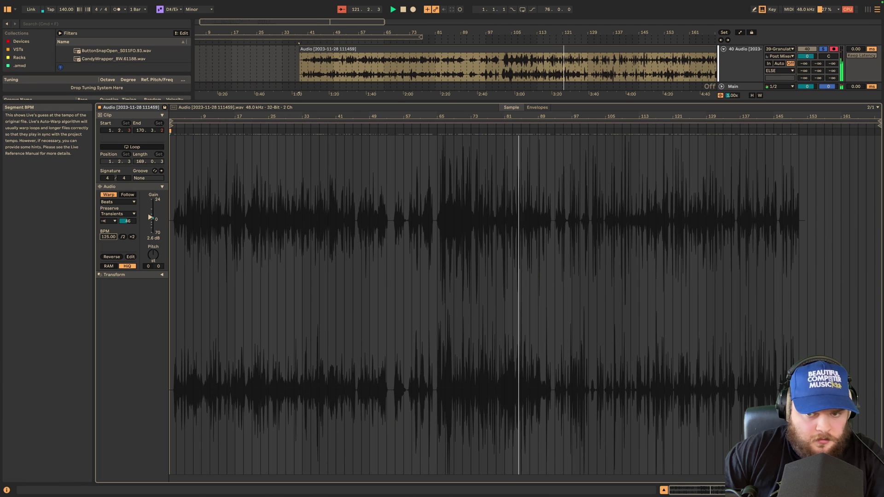
pyautogui.click(515, 68)
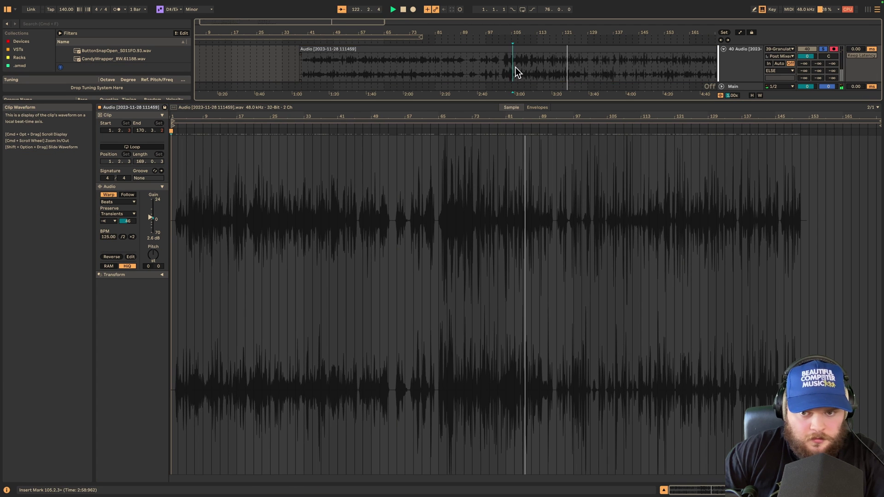
pyautogui.moveTo(125, 221)
pyautogui.mouseDown()
pyautogui.moveTo(125, 194)
pyautogui.moveTo(126, 228)
pyautogui.mouseUp()
# - Set the Hybrid Reverb's Vintage mode to Extreme and its Dry/Wet to 34 %
pyautogui.hotkey('shift', 'Tab')
pyautogui.moveTo(351, 471); pyautogui.dragTo(355, 424)
pyautogui.moveTo(350, 470); pyautogui.dragTo(350, 461)
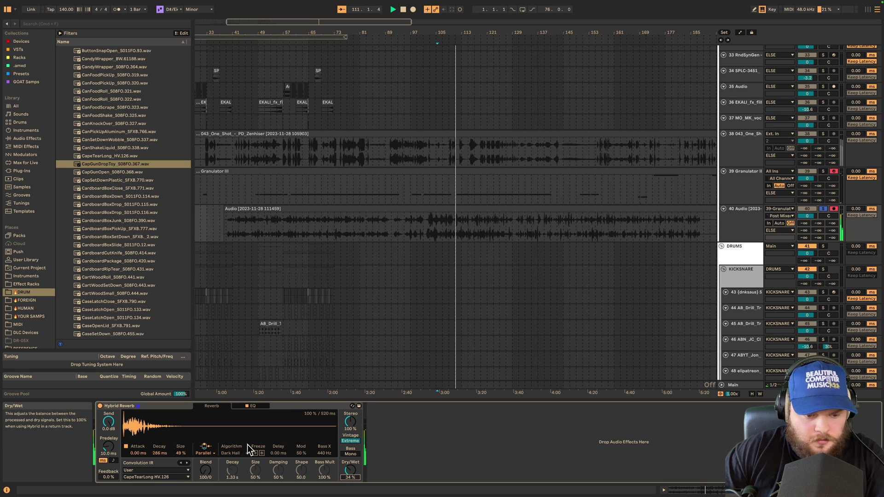
# - Add a Phaser-Flanger after the Hybrid Reverb on the recorded audio track
pyautogui.click(399, 211)
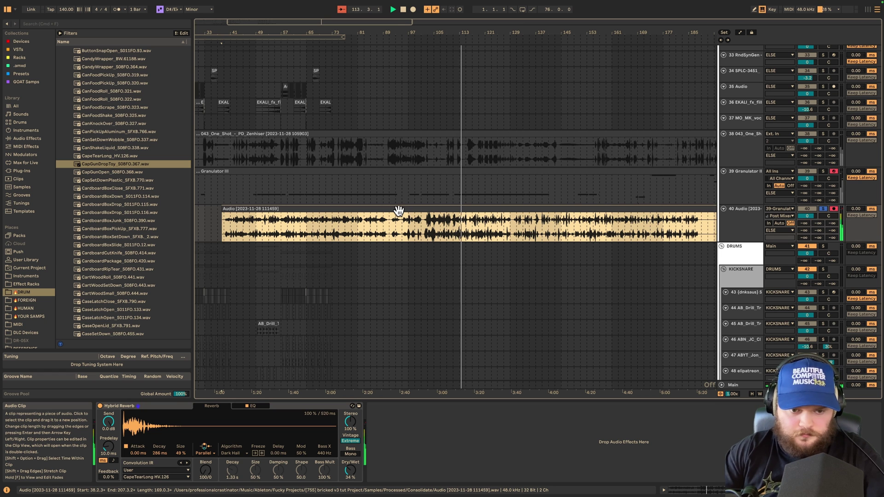
pyautogui.press('space')
pyautogui.press('super+f')
pyautogui.write('flan')
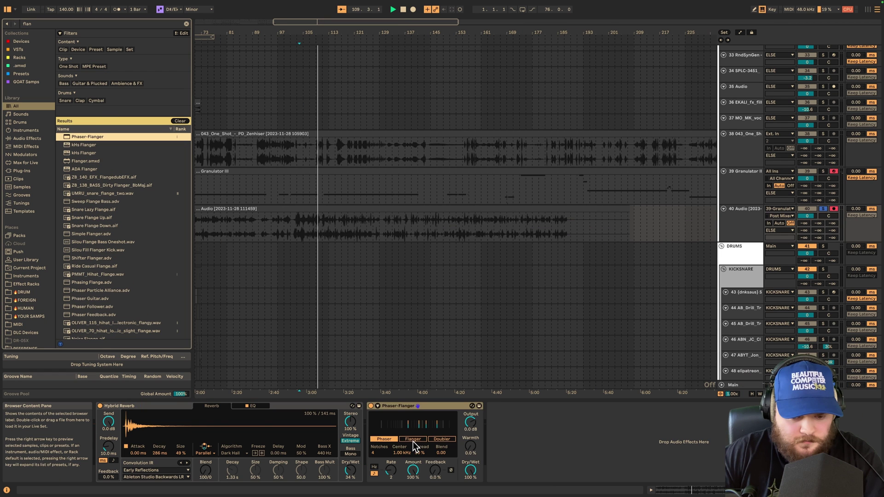
# - Switch the Phaser-Flanger to Flanger mode and set its rate to 8, amount to 26 %, feedback to 27 % and time to 7.41 ms
pyautogui.press('space')
pyautogui.click(414, 439)
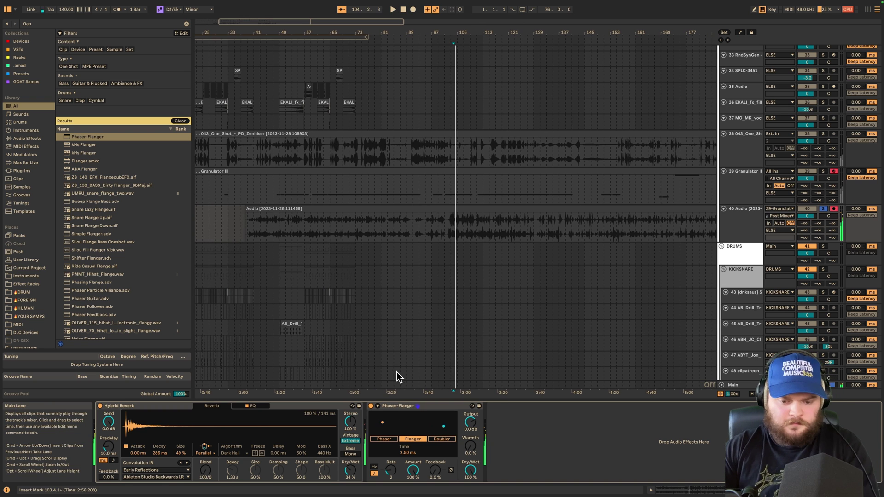
pyautogui.press('space')
pyautogui.moveTo(391, 469); pyautogui.dragTo(391, 484)
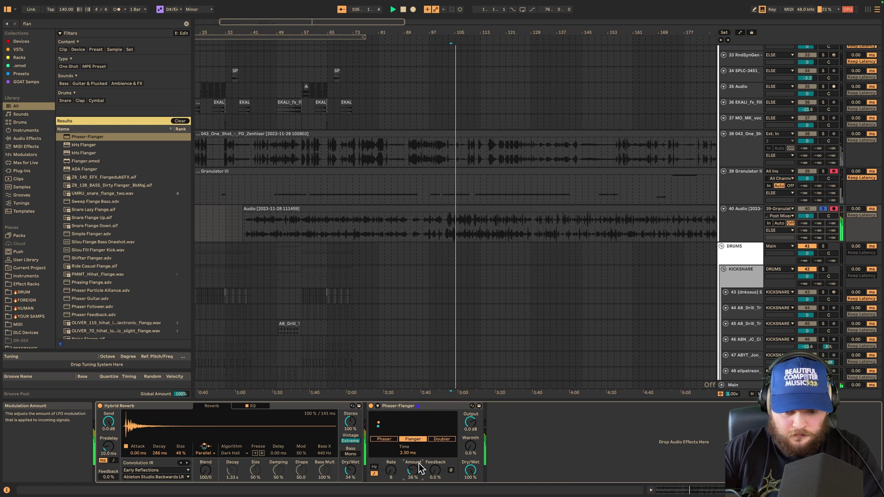
pyautogui.moveTo(435, 470); pyautogui.dragTo(435, 479)
pyautogui.moveTo(407, 453); pyautogui.dragTo(408, 437)
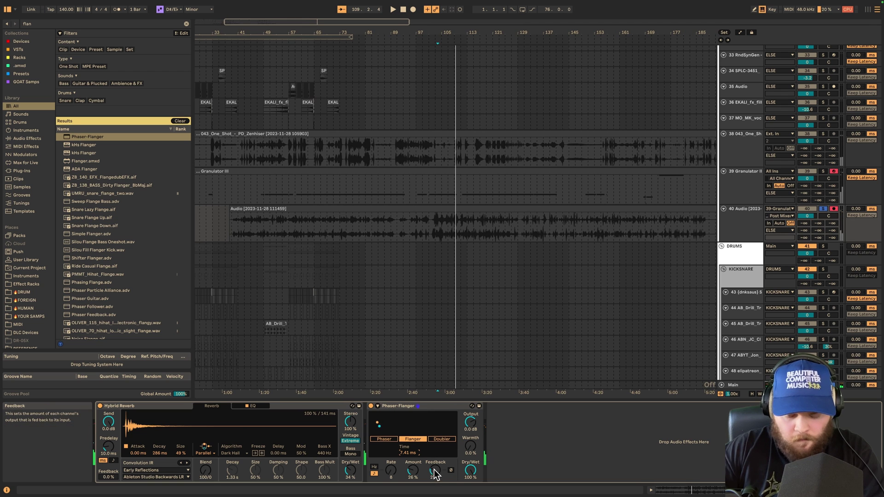
# - Expand the Phaser-Flanger's modulation section and set its envelope follower amount to 0.83 while listening
pyautogui.click(378, 405)
pyautogui.moveTo(494, 464)
pyautogui.mouseDown()
pyautogui.moveTo(494, 457)
pyautogui.moveTo(490, 473)
pyautogui.moveTo(502, 456)
pyautogui.mouseUp()
pyautogui.press('space')
pyautogui.press('space')
pyautogui.press('space')
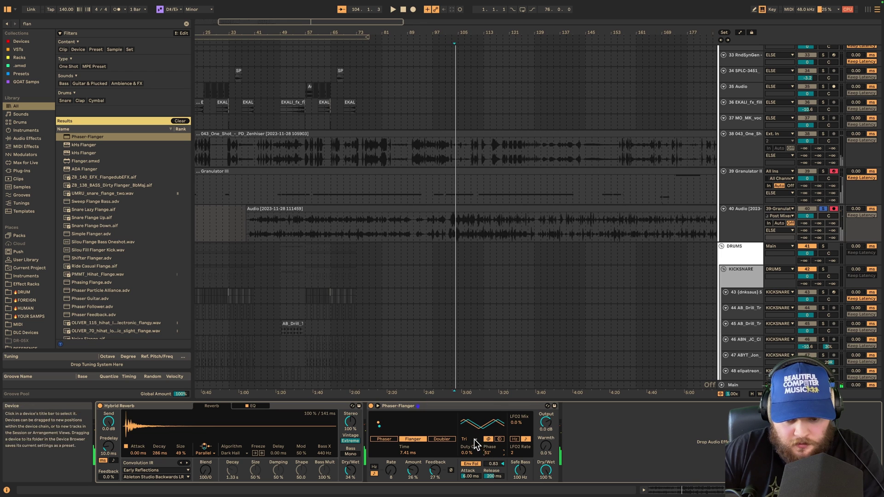
# - Set the Phaser-Flanger's LFO waveform to S&H with a phase of 14°
pyautogui.click(470, 439)
pyautogui.click(478, 433)
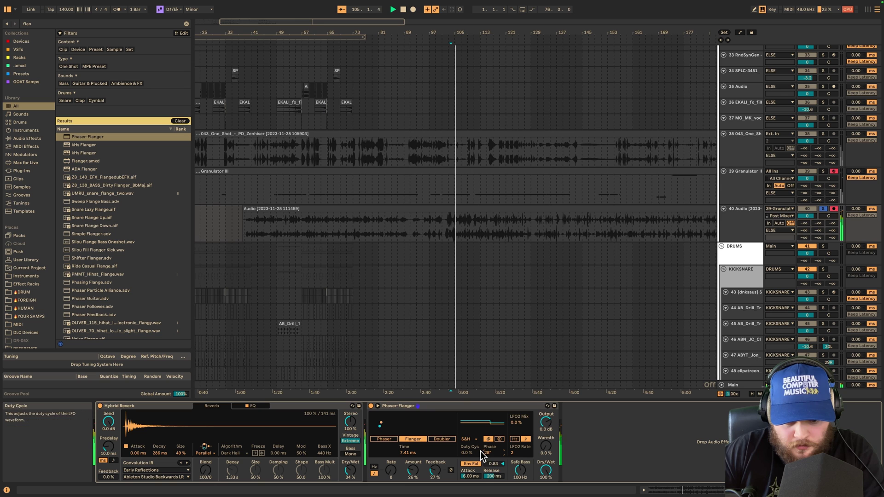
pyautogui.click(498, 439)
pyautogui.click(489, 440)
pyautogui.moveTo(490, 453); pyautogui.dragTo(522, 450)
# - Switch both LFOs to Hz, setting the main LFO to 0.05 Hz and LFO2 to 0.07 Hz with a 67 % mix, and envelope release to 191 ms
pyautogui.click(516, 440)
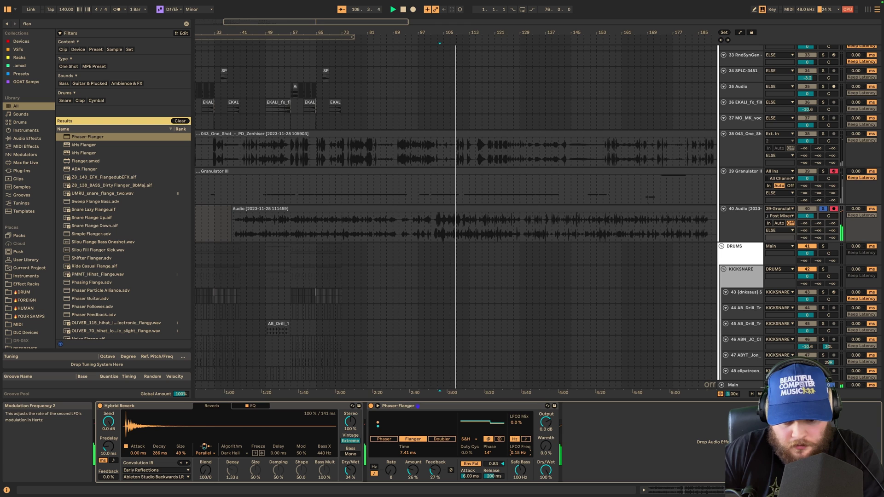
pyautogui.click(374, 467)
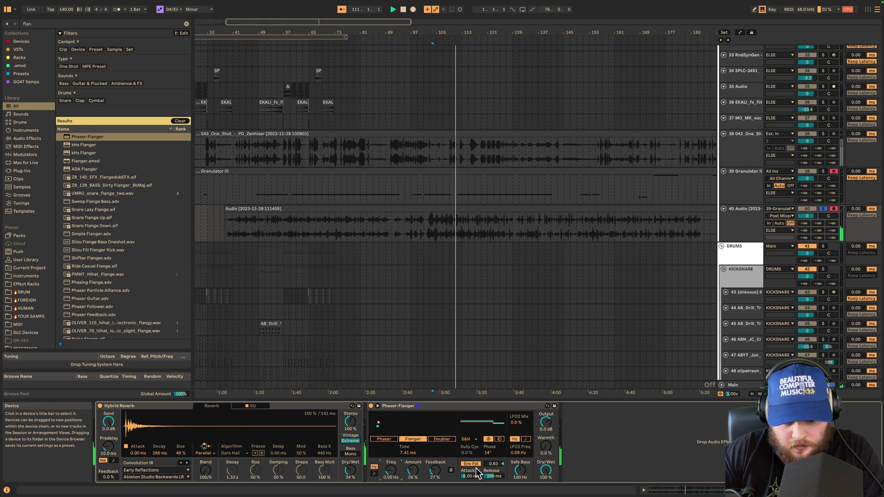
pyautogui.click(500, 439)
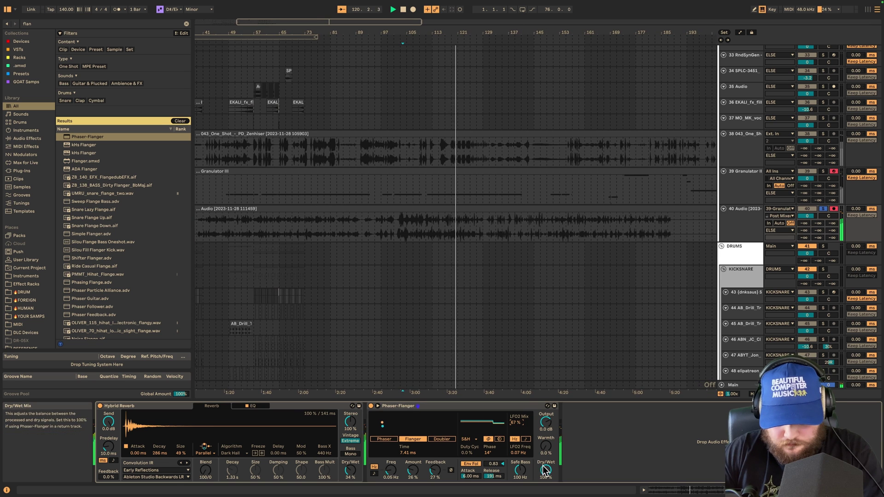
# - Set the Phaser-Flanger's Warmth to 51 %, time to 2.42 ms, amount to 64 % and feedback to 77 %, keeping Flanger mode
pyautogui.moveTo(546, 446); pyautogui.dragTo(545, 440)
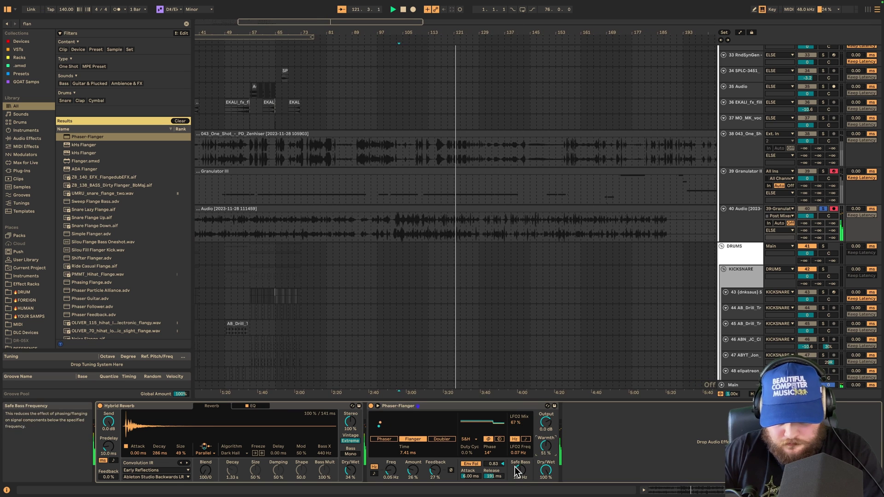
pyautogui.moveTo(412, 454); pyautogui.dragTo(412, 433)
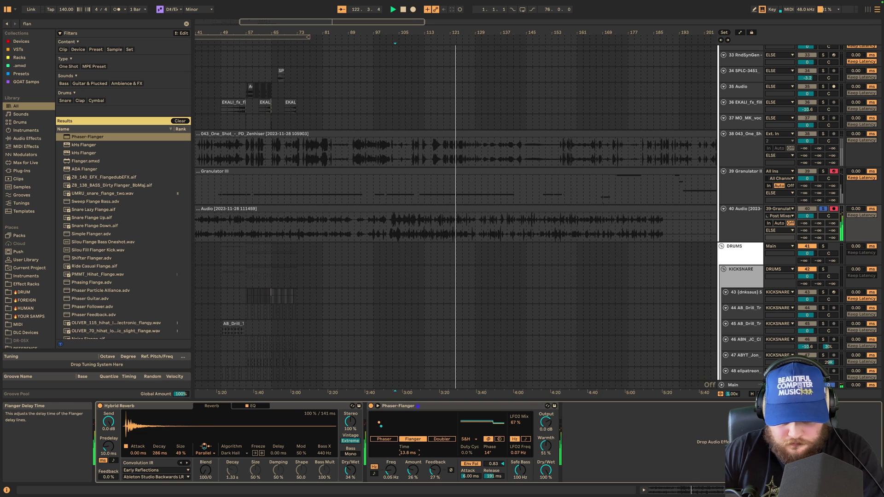
pyautogui.moveTo(435, 470); pyautogui.dragTo(435, 456)
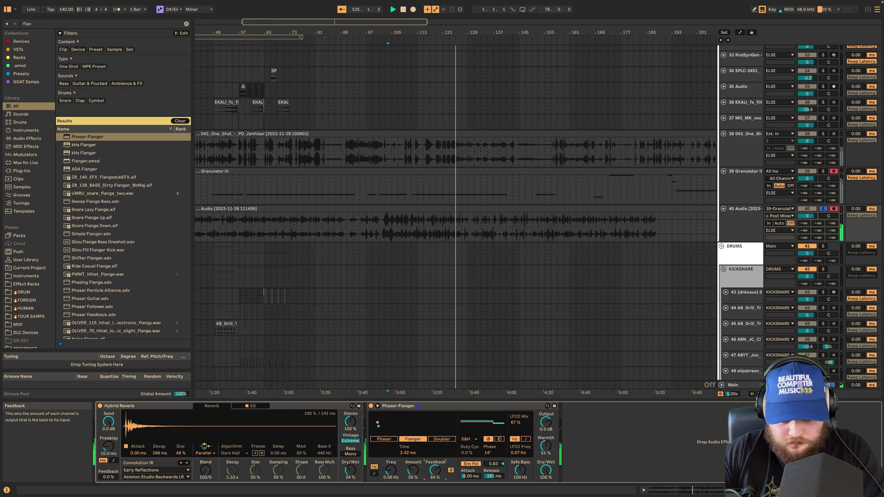
pyautogui.click(451, 470)
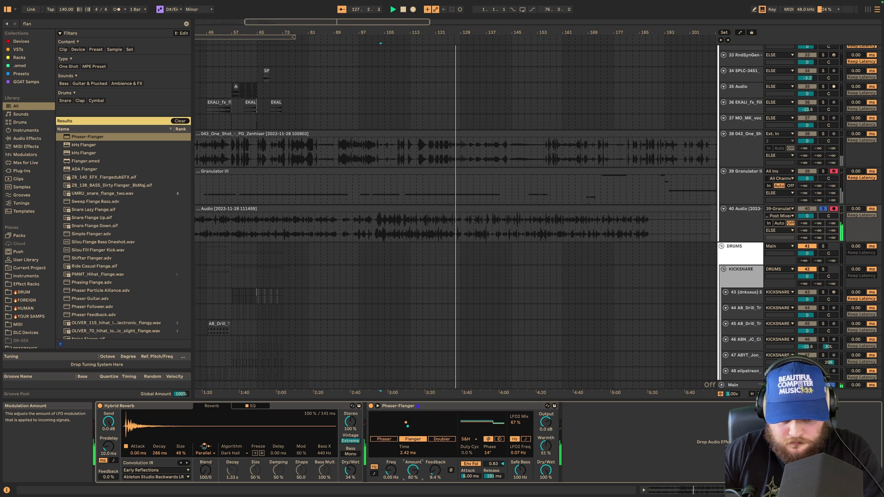
pyautogui.click(451, 471)
pyautogui.moveTo(434, 472); pyautogui.dragTo(434, 467)
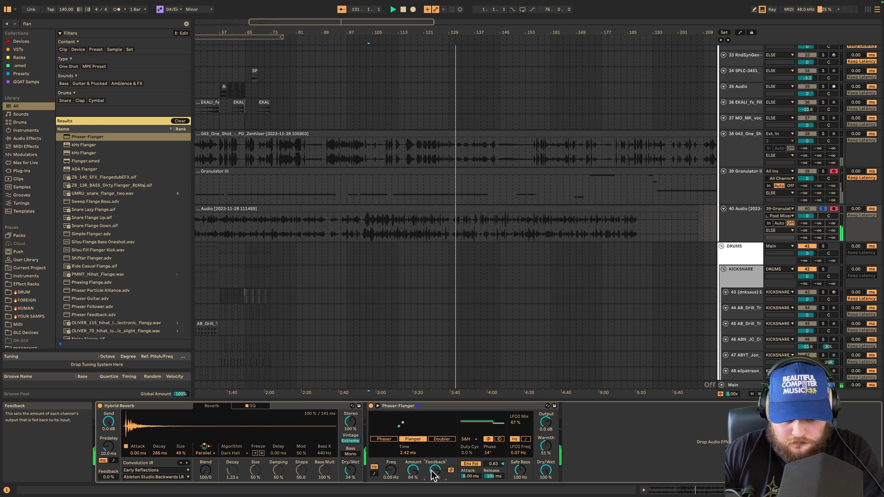
pyautogui.click(391, 470)
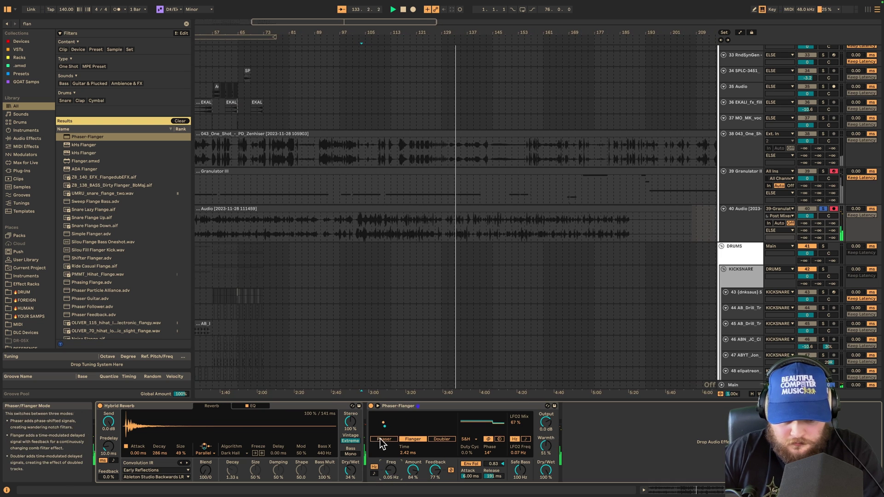
pyautogui.click(403, 439)
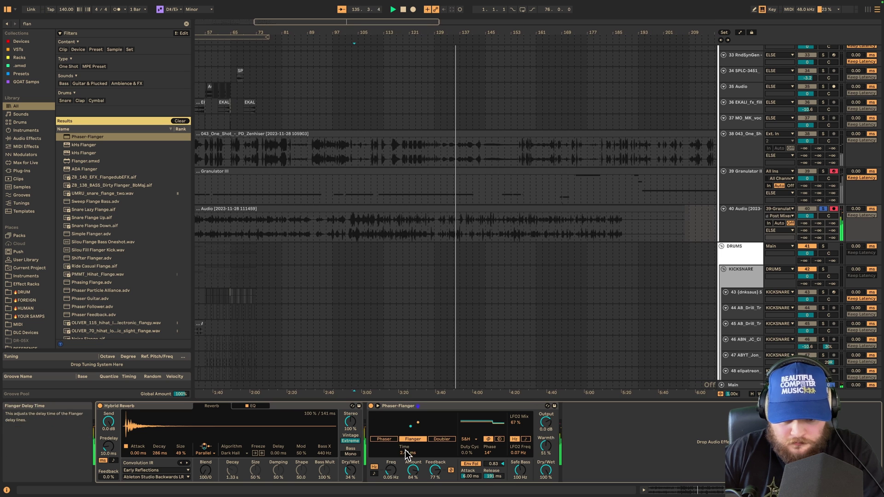
# - Audition the flanged recording, freeze its track and place the rendered audio on a new audio track
pyautogui.click(366, 217)
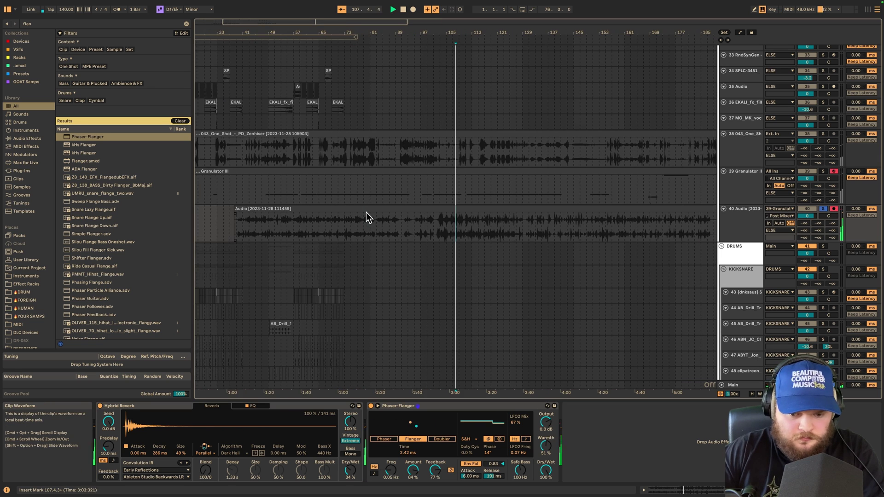
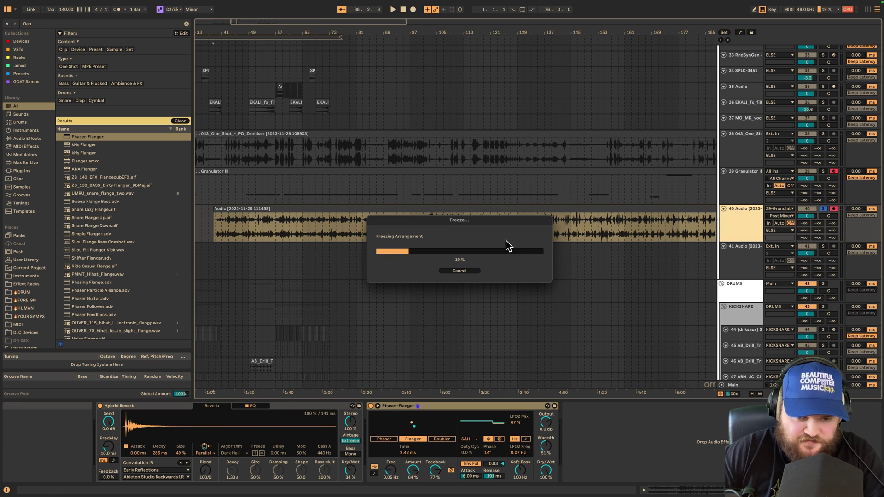
pyautogui.scroll(5, 266, 225)
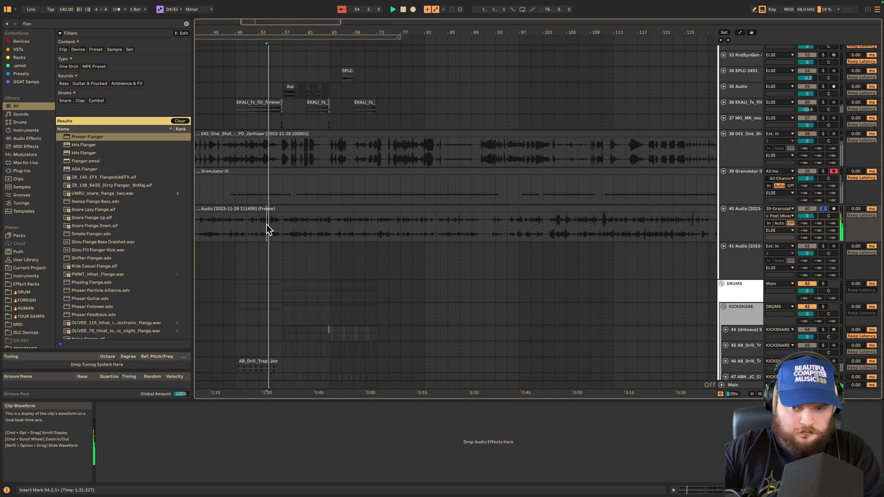
pyautogui.hscroll(-5, 289, 236)
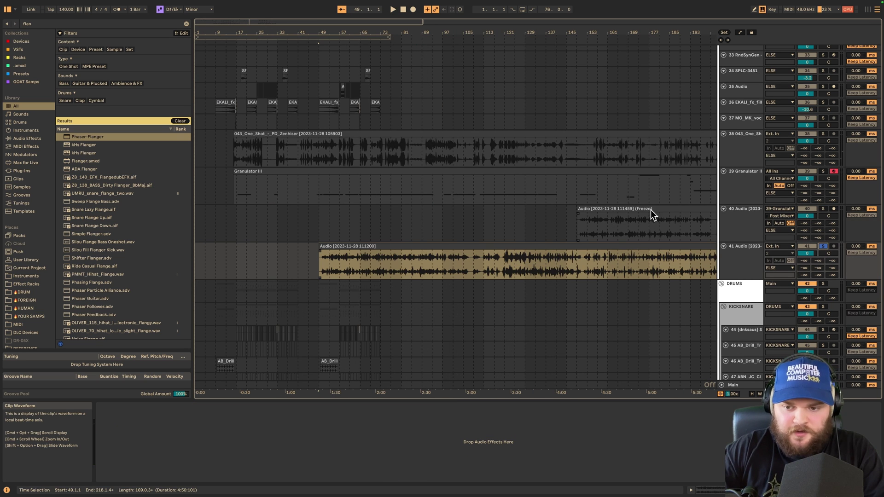
# - Place the rendered clip on a track in the DRUMS group and split it at bar 17 while listening with the drums
pyautogui.scroll(2, 310, 268)
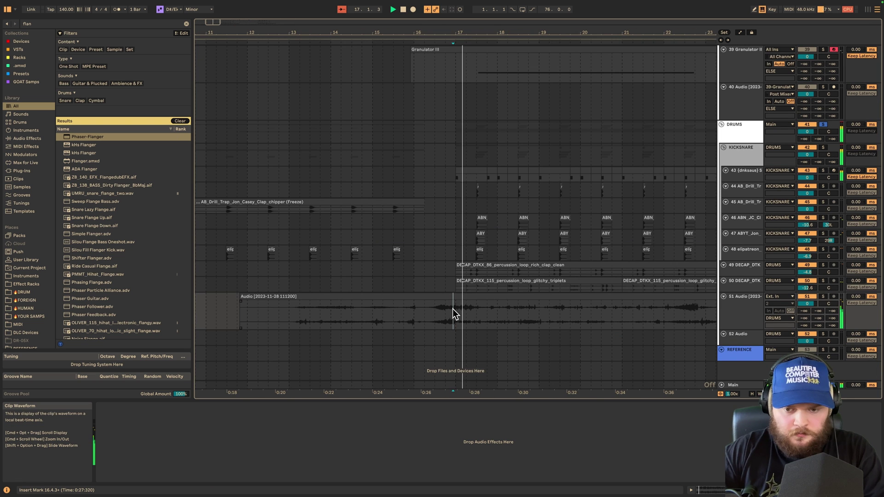
pyautogui.press('super+e')
pyautogui.scroll(3, 456, 312)
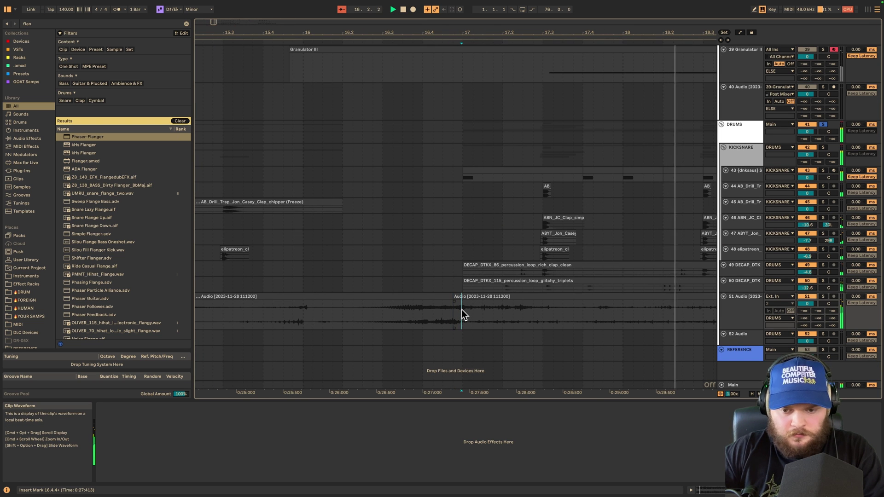
pyautogui.scroll(-4, 462, 315)
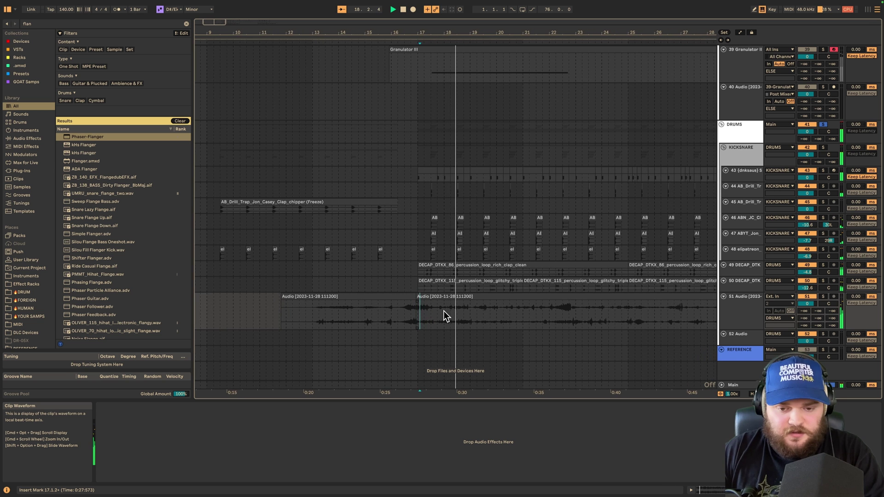
pyautogui.scroll(5, 387, 299)
pyautogui.hscroll(-3, 391, 306)
pyautogui.scroll(-2, 391, 306)
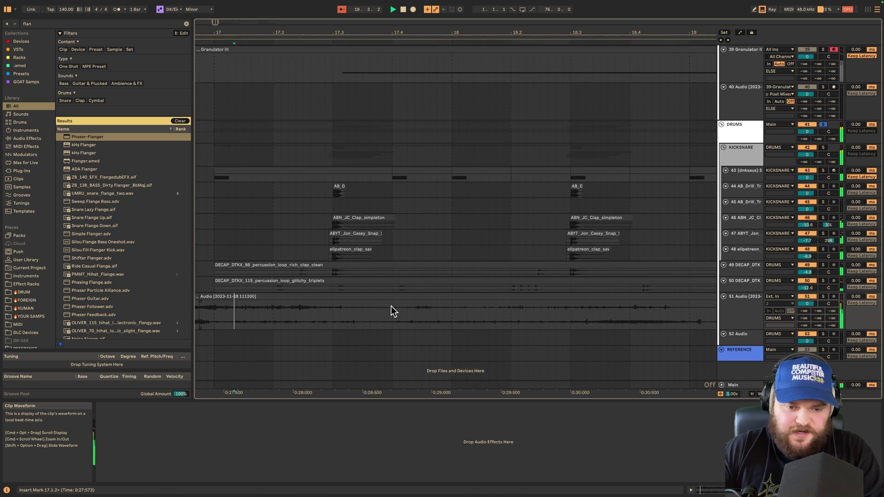
pyautogui.hscroll(-2, 305, 307)
pyautogui.press('space')
# - Set the warp mode of the clip starting at bar 17 to Texture with grain size 201.83, flux 29.69 and BPM 560.00
pyautogui.doubleClick(302, 298)
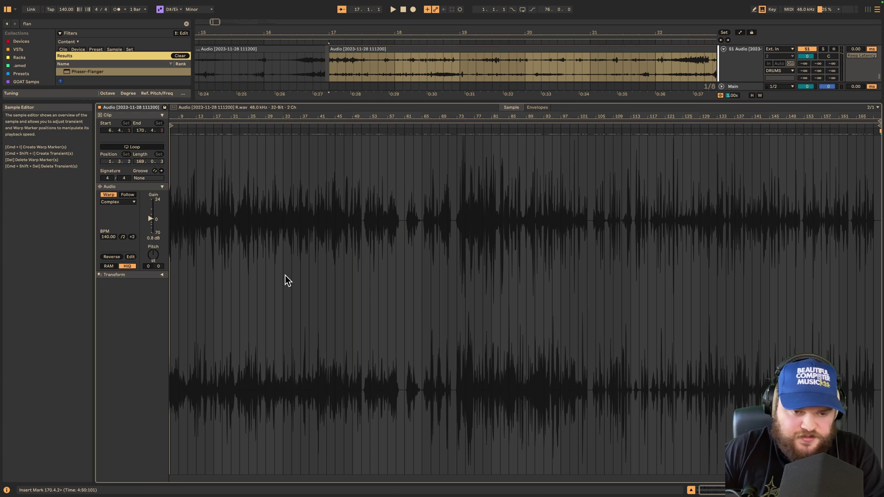
pyautogui.click(118, 202)
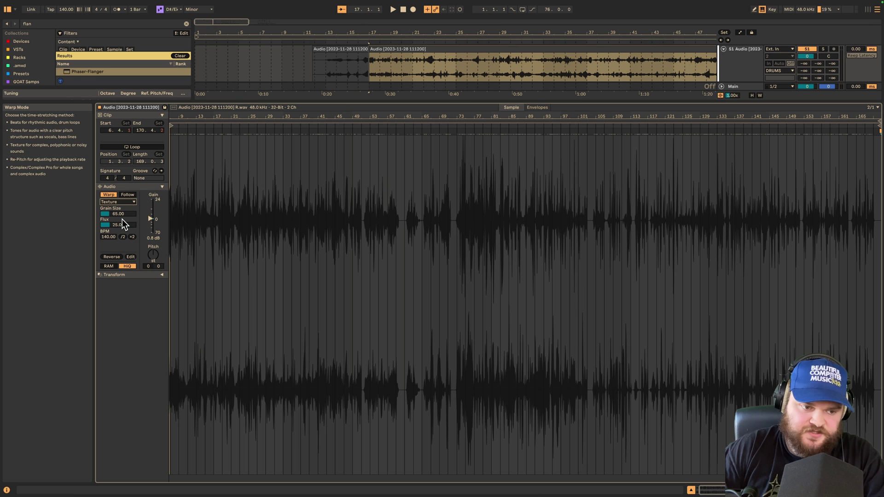
pyautogui.moveTo(124, 215); pyautogui.dragTo(126, 212)
pyautogui.doubleClick(132, 238)
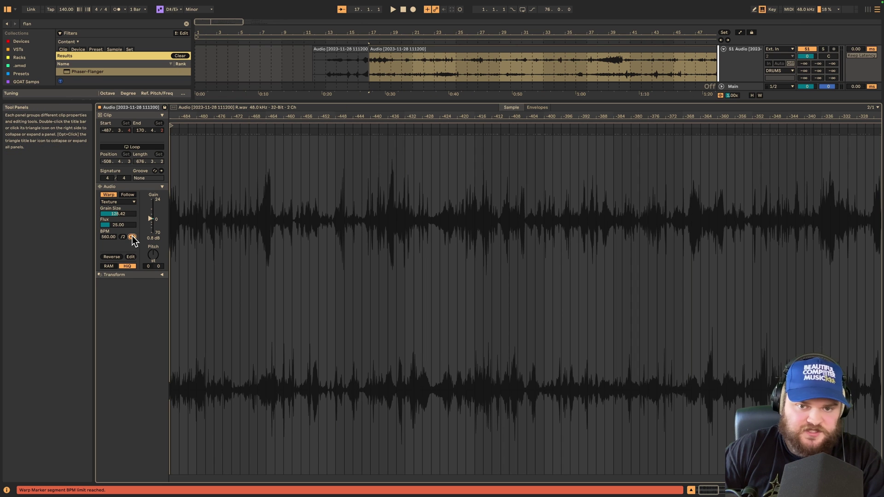
pyautogui.press('space')
pyautogui.moveTo(129, 223); pyautogui.dragTo(129, 210)
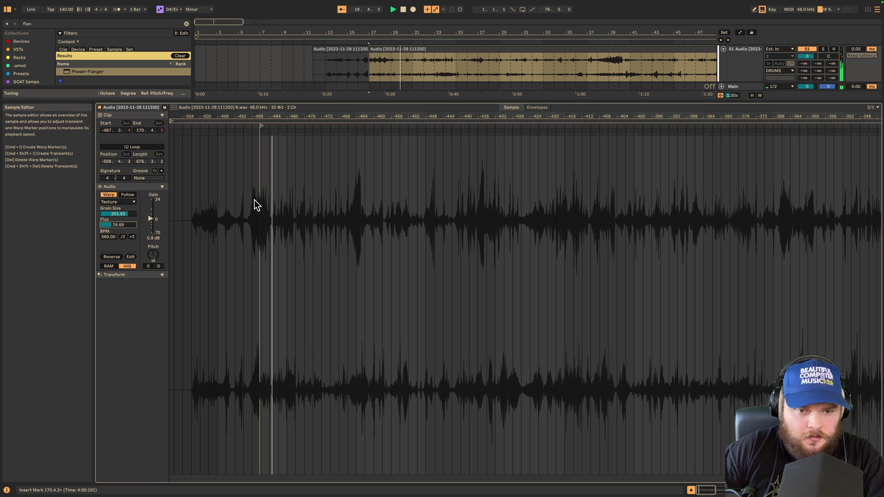
# - Draw a jagged, irregular Flux envelope across the beginning of the clip
pyautogui.click(537, 107)
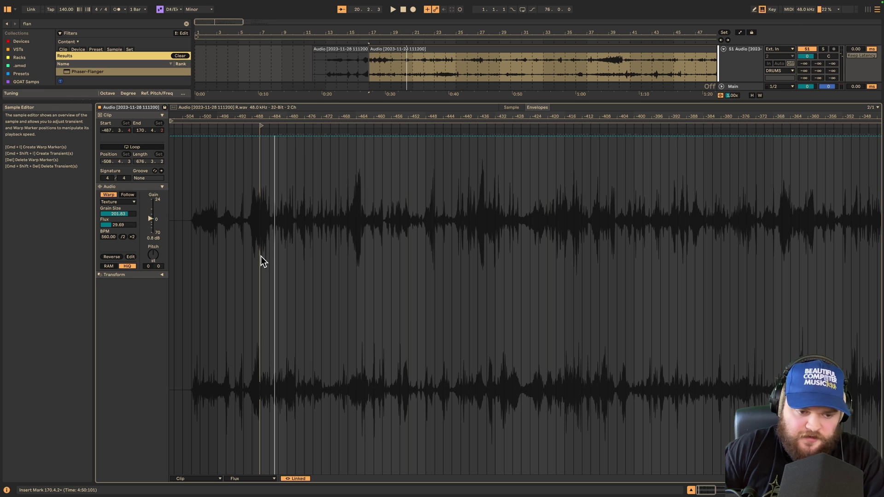
pyautogui.press('space')
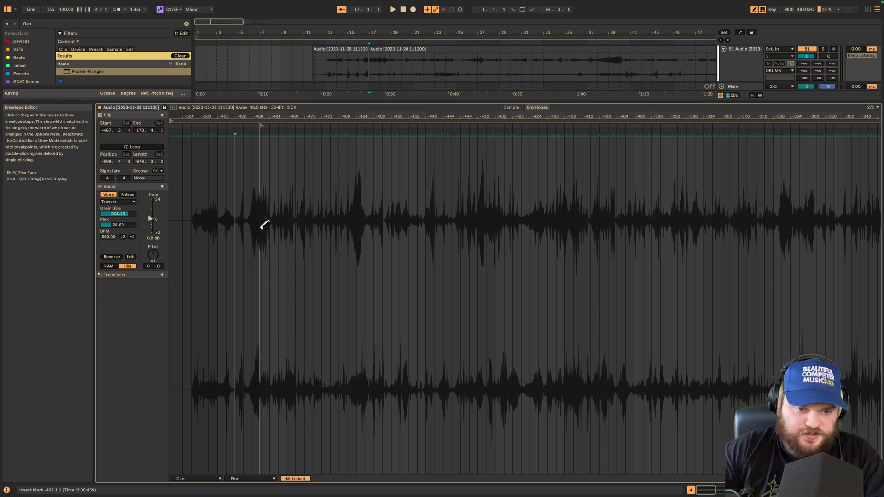
pyautogui.moveTo(207, 464); pyautogui.dragTo(247, 407)
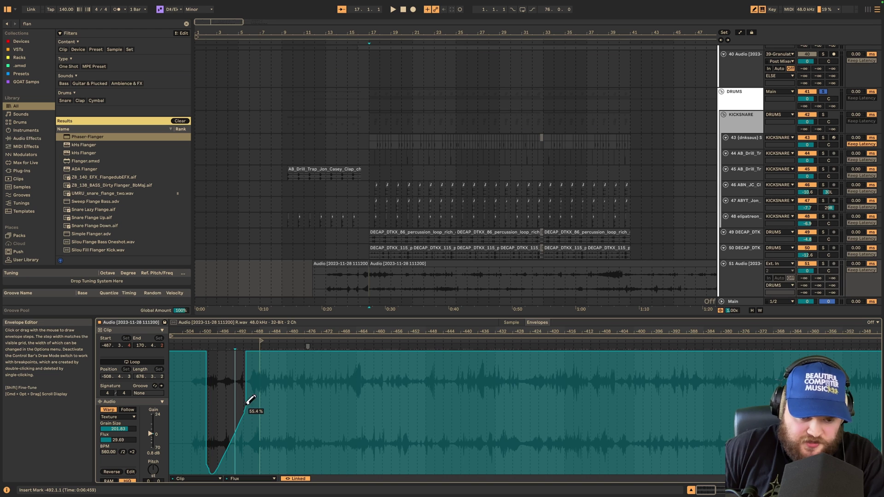
pyautogui.moveTo(268, 359)
pyautogui.mouseDown()
pyautogui.moveTo(299, 405)
pyautogui.moveTo(328, 358)
pyautogui.moveTo(357, 456)
pyautogui.moveTo(398, 419)
pyautogui.moveTo(442, 358)
pyautogui.moveTo(488, 427)
pyautogui.moveTo(593, 472)
pyautogui.moveTo(719, 430)
pyautogui.mouseUp()
# - Draw an irregular rising and falling Grain Size envelope across the beginning of the clip
pyautogui.click(250, 479)
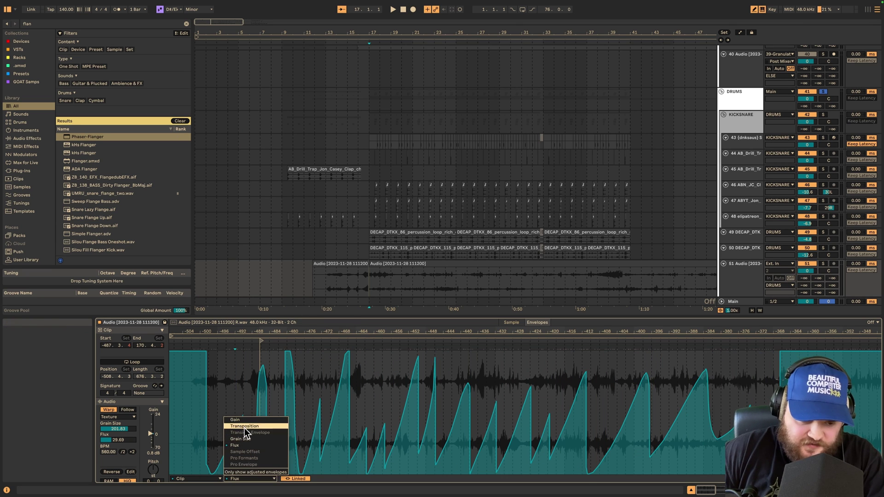
pyautogui.click(246, 424)
pyautogui.moveTo(197, 460)
pyautogui.mouseDown()
pyautogui.moveTo(234, 354)
pyautogui.moveTo(295, 472)
pyautogui.moveTo(555, 392)
pyautogui.moveTo(662, 432)
pyautogui.moveTo(757, 404)
pyautogui.mouseUp()
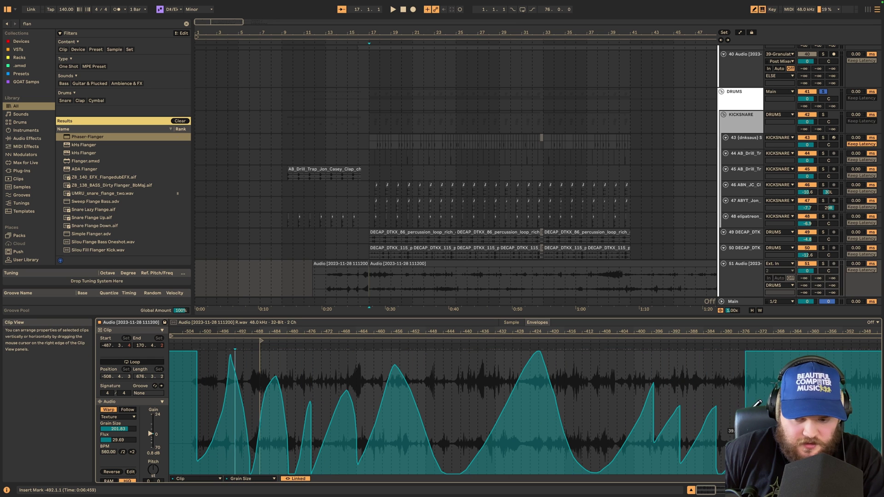
# - Leave draw mode and duplicate the drawn Grain Size envelope sections repeatedly along the clip
pyautogui.scroll(-10, 571, 467)
pyautogui.press('b')
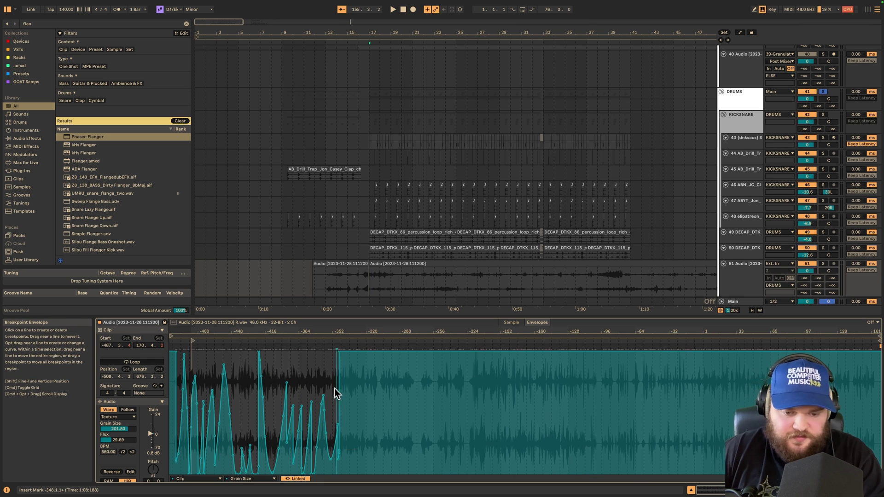
pyautogui.moveTo(336, 393); pyautogui.dragTo(180, 388)
pyautogui.press('super+d')
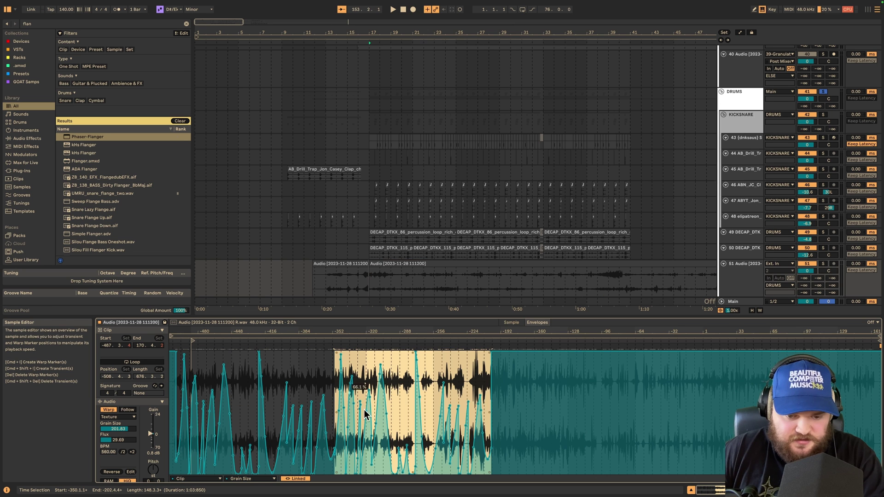
pyautogui.moveTo(490, 412); pyautogui.dragTo(400, 415)
pyautogui.press('super+d')
pyautogui.moveTo(467, 413); pyautogui.dragTo(516, 413)
pyautogui.press('super+d')
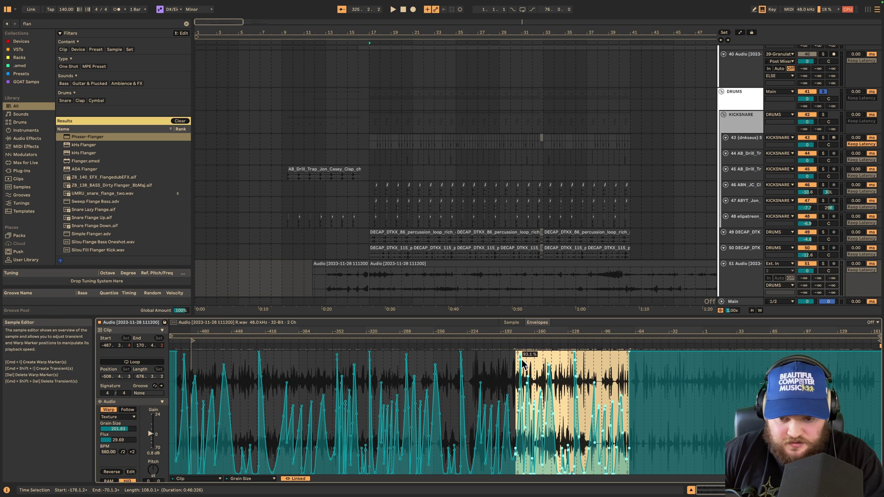
# - Stretch the last Grain Size envelope section in time, duplicate it across the rest of the clip, and rescale the copy's values
pyautogui.moveTo(517, 413); pyautogui.dragTo(727, 413)
pyautogui.moveTo(630, 417); pyautogui.dragTo(515, 413)
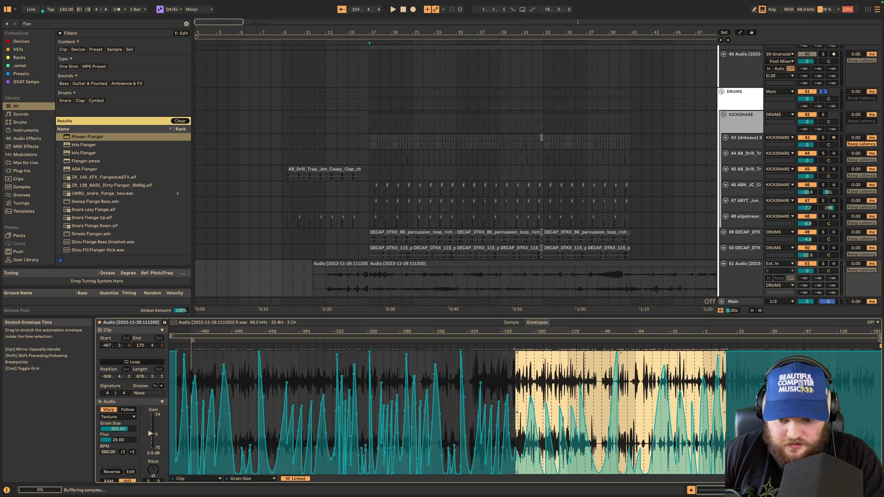
pyautogui.press('space')
pyautogui.moveTo(726, 414); pyautogui.dragTo(679, 413)
pyautogui.press('super+d')
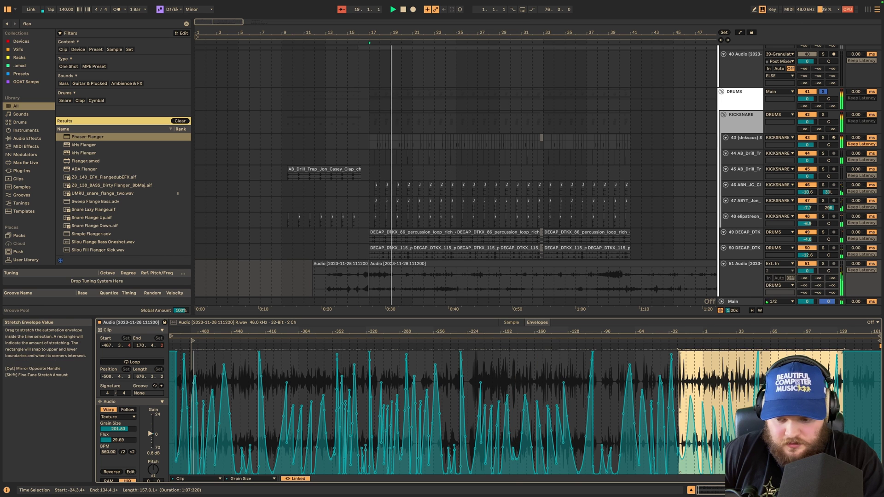
pyautogui.moveTo(761, 473); pyautogui.dragTo(761, 378)
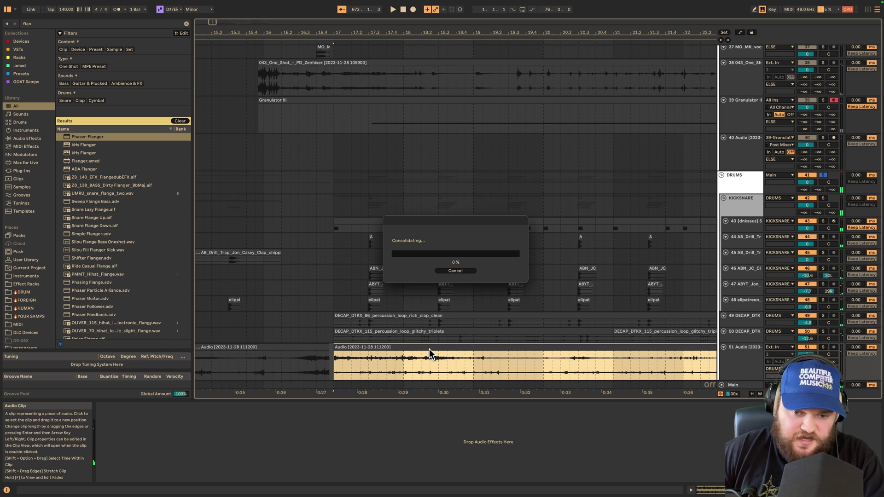
# - Set the consolidated clip's warp mode to Beats, preserving 1 Bar divisions
pyautogui.click(118, 203)
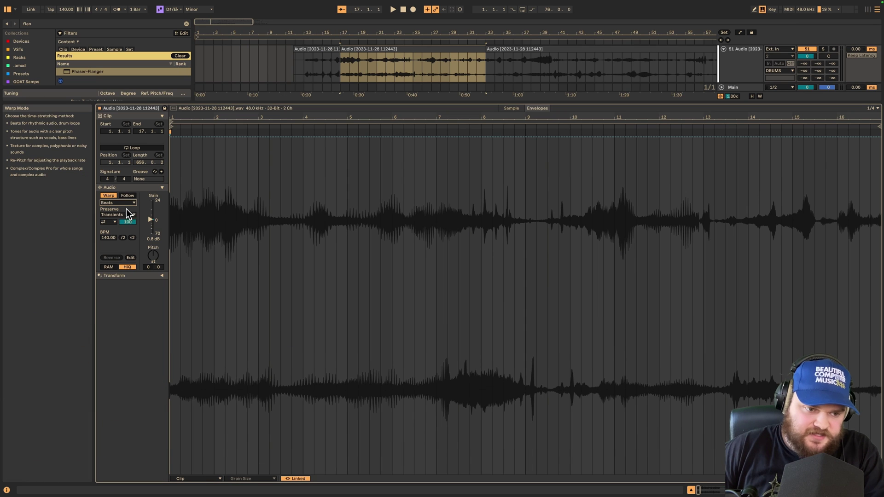
pyautogui.click(126, 209)
pyautogui.click(117, 215)
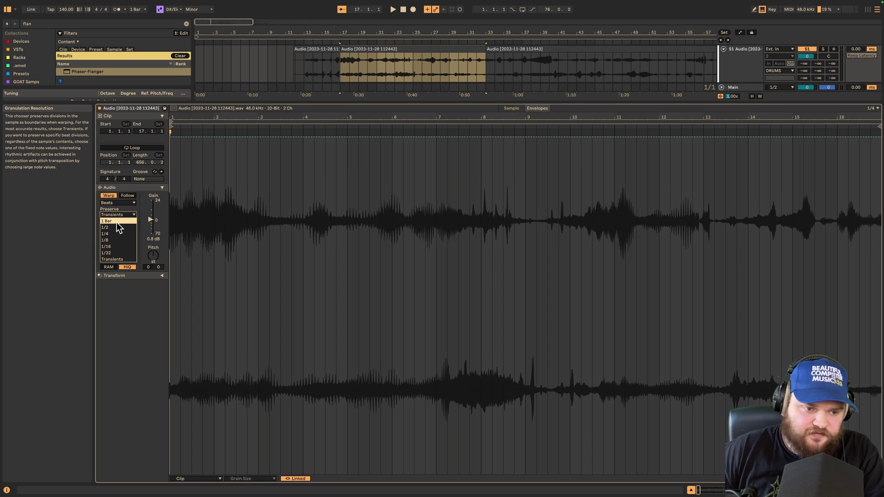
pyautogui.click(117, 221)
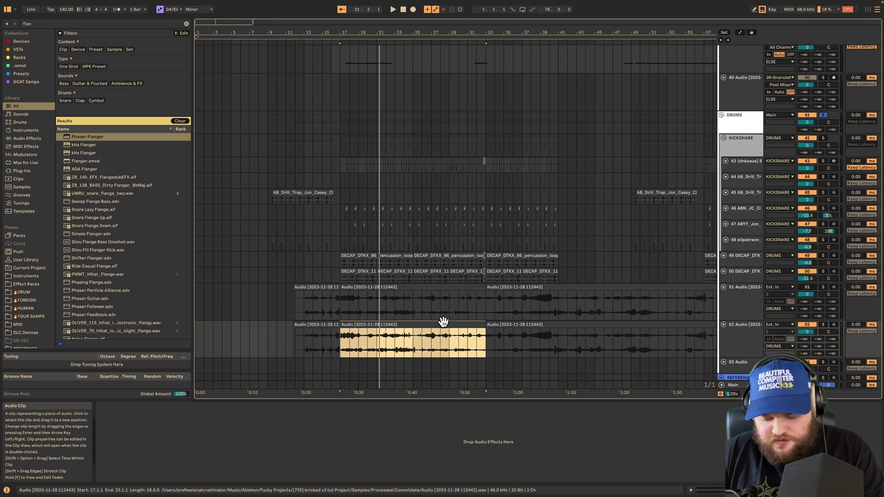
# - Reverse the clip on track 52, shift it to start at 16.3.1, and play it from bar 17
pyautogui.click(118, 258)
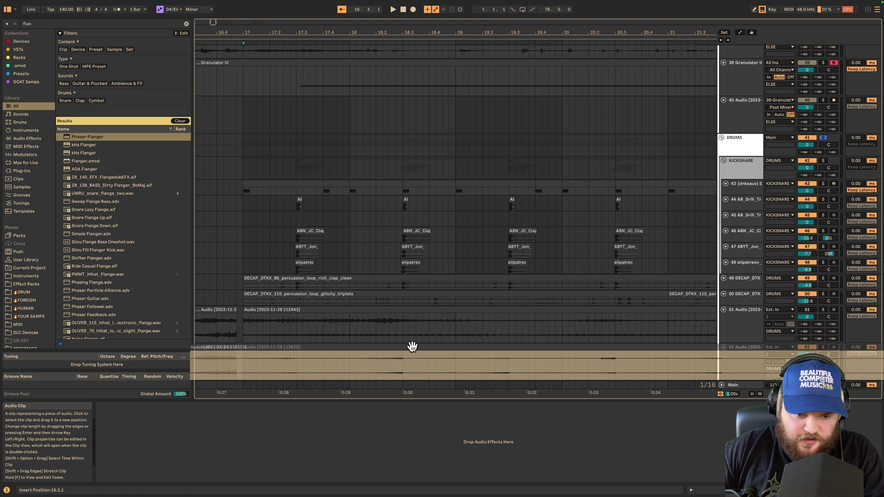
pyautogui.moveTo(412, 347); pyautogui.dragTo(412, 347)
pyautogui.click(243, 368)
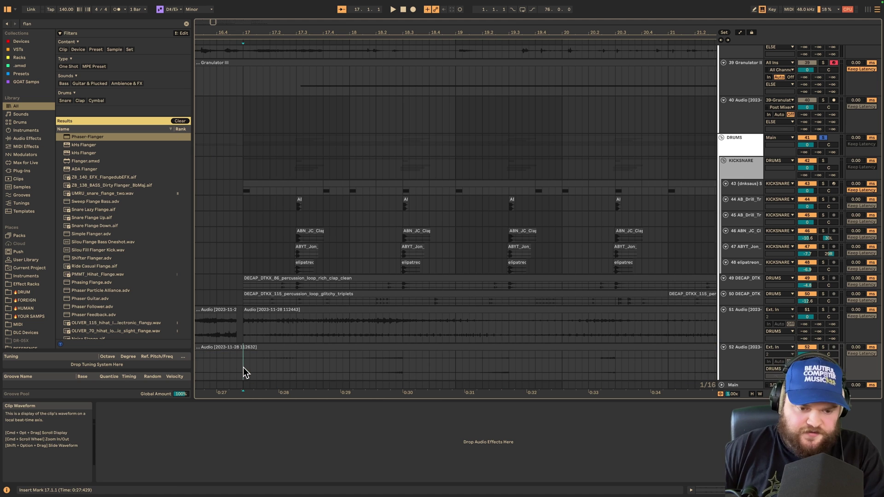
pyautogui.press('space')
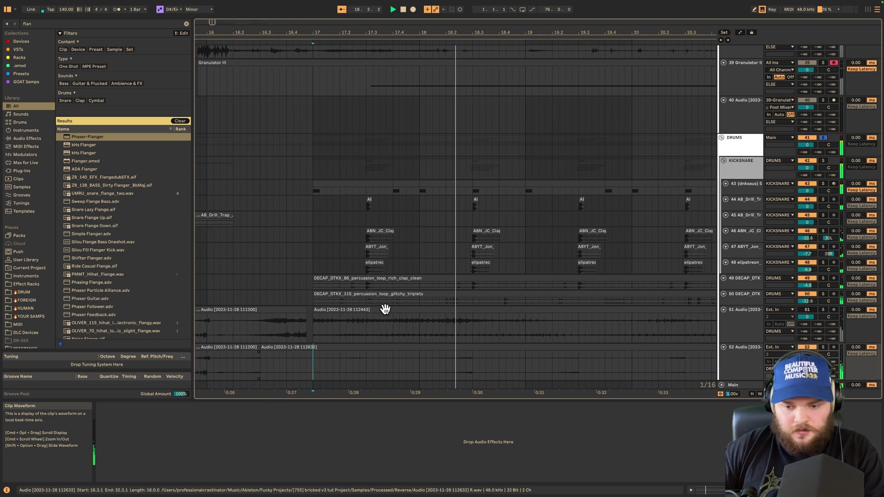
# - Set the gain of the reversed clip on track 52 to 5.6 dB during playback
pyautogui.doubleClick(604, 348)
pyautogui.moveTo(150, 225); pyautogui.dragTo(150, 218)
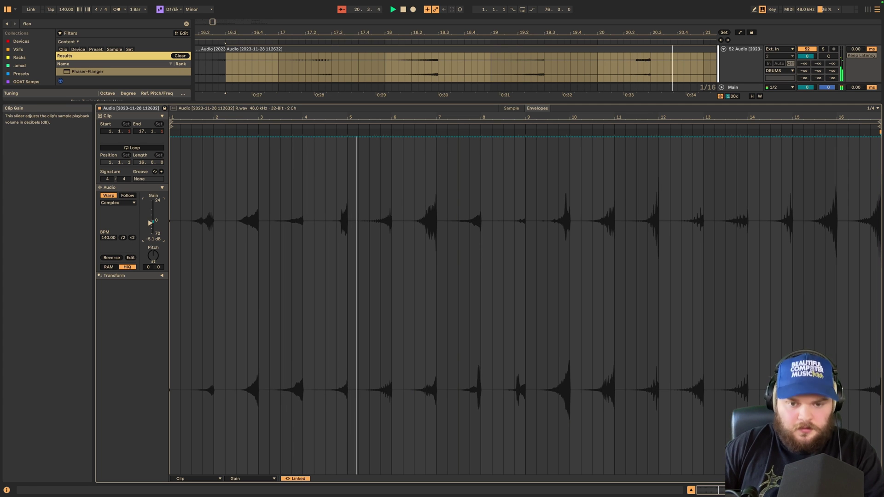
pyautogui.moveTo(150, 223); pyautogui.dragTo(150, 220)
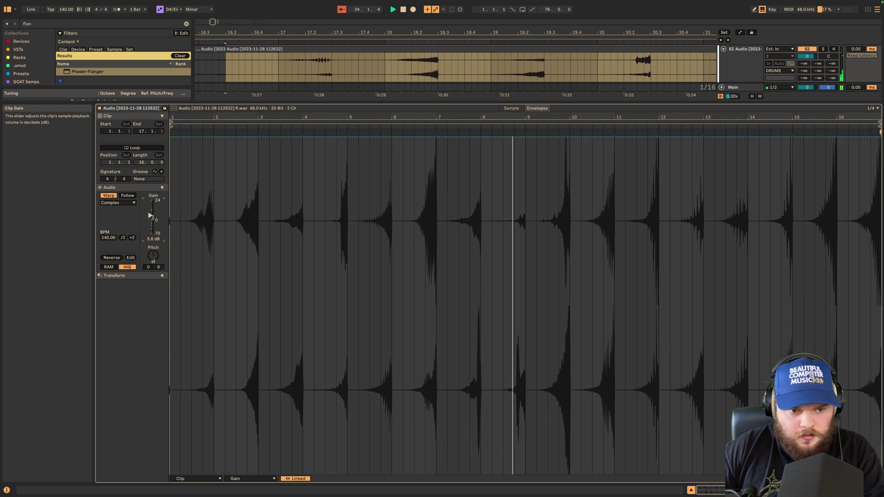
pyautogui.hotkey('shift', 'Tab')
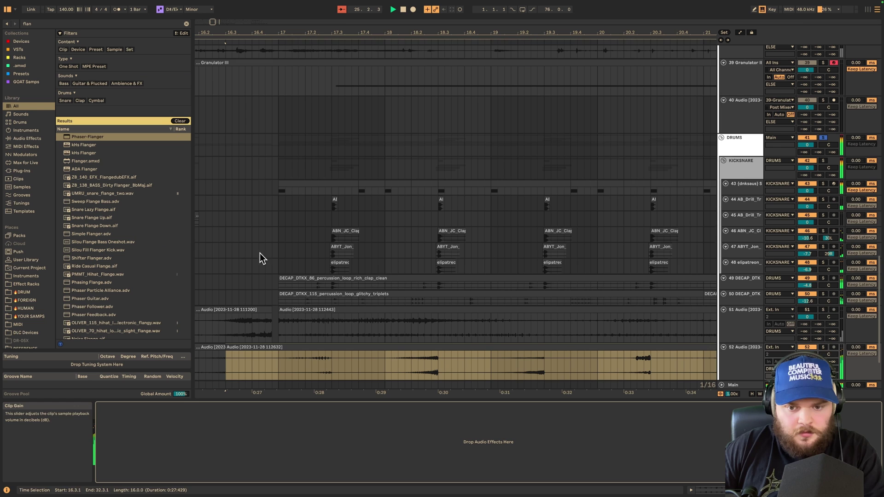
# - Play from 14.3.1 and examine how the ride and resampled foley tracks layer with the drums
pyautogui.scroll(-8, 425, 292)
pyautogui.scroll(-4, 536, 310)
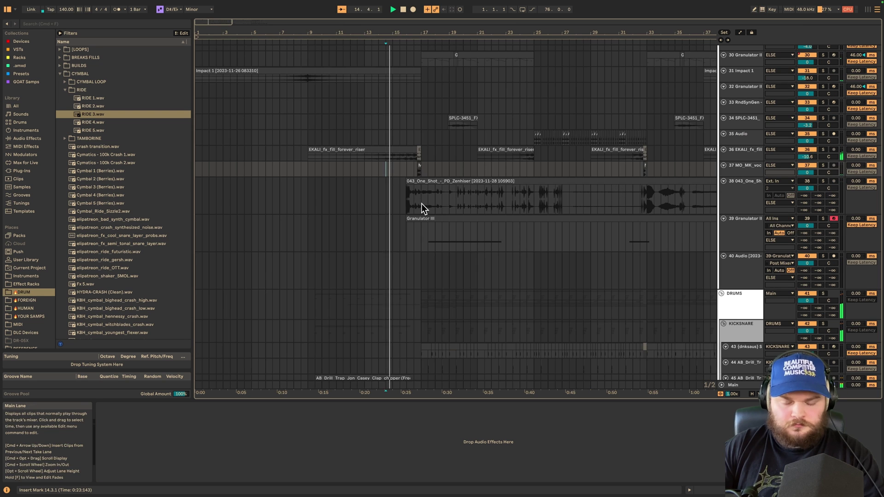
pyautogui.scroll(-10, 470, 252)
pyautogui.scroll(2, 515, 258)
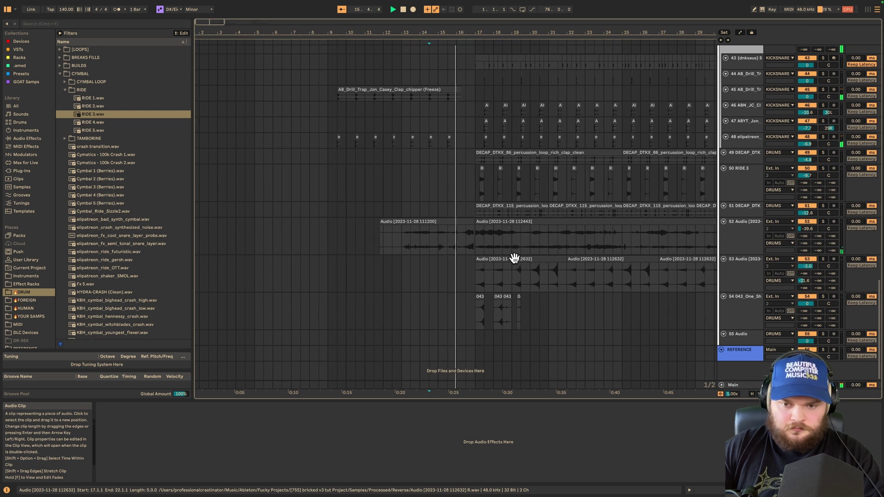
pyautogui.hscroll(3, 515, 258)
pyautogui.scroll(1, 515, 259)
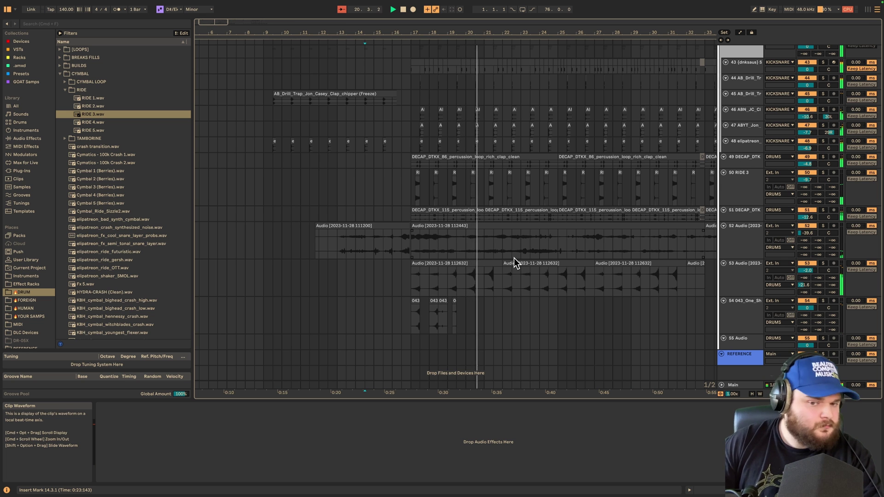
pyautogui.press('space')
# - Map an Envelope Follower to the Gain macro of the Volume rack on track 52
pyautogui.click(726, 250)
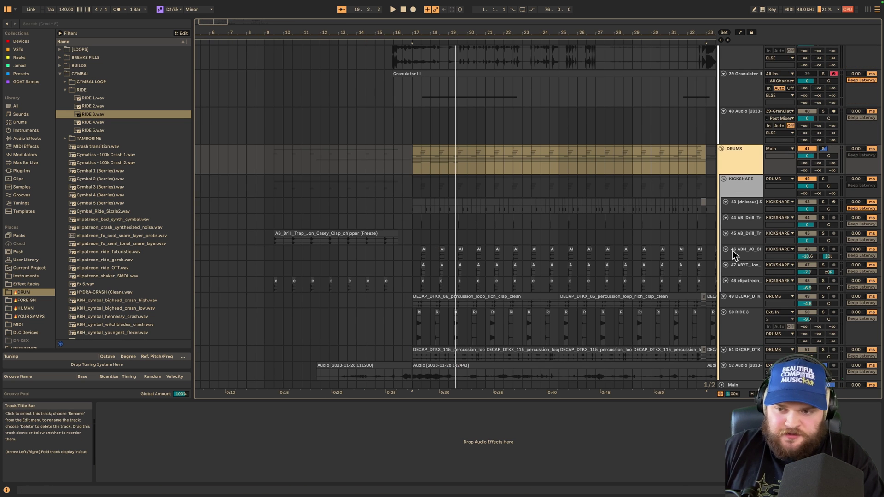
pyautogui.scroll(5, 733, 250)
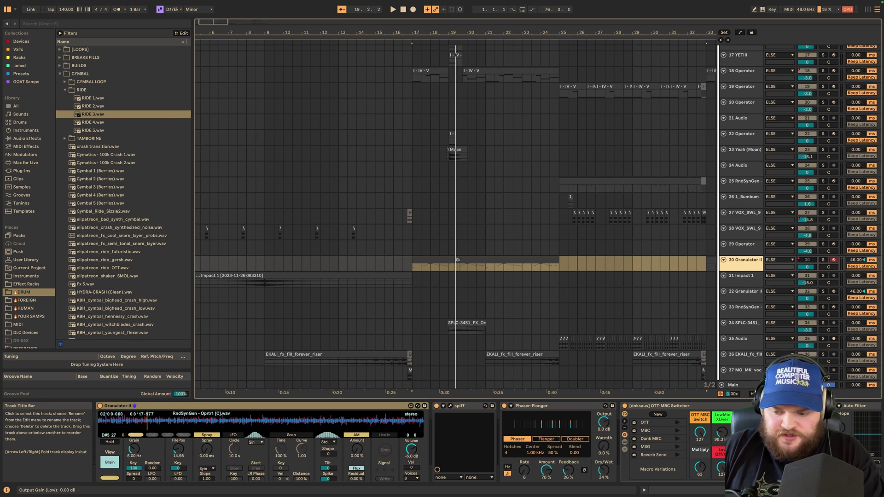
pyautogui.hscroll(4, 489, 442)
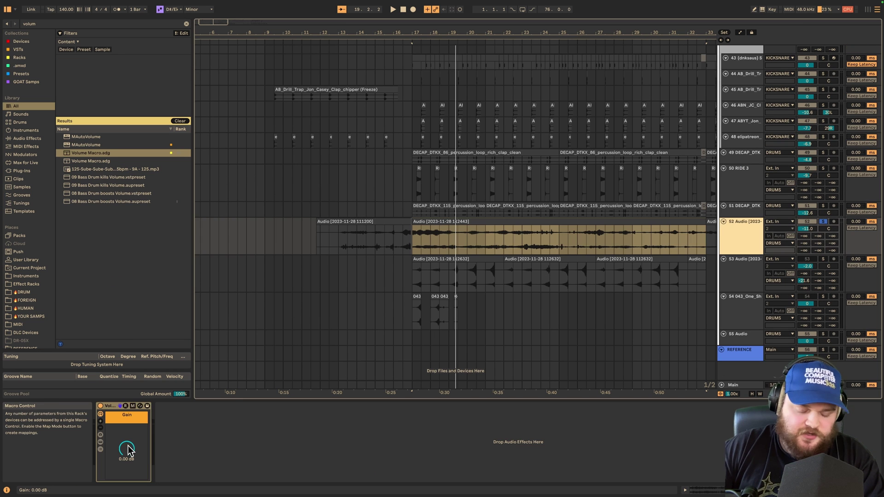
pyautogui.click(128, 445)
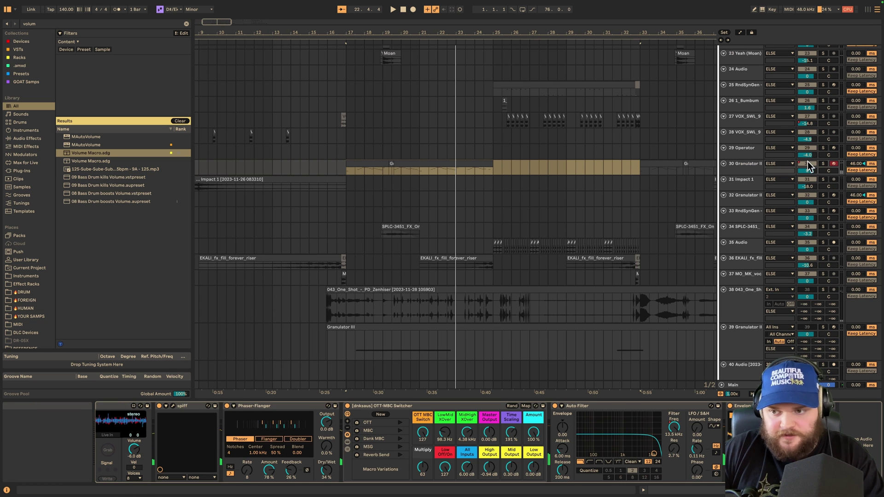
pyautogui.press('space')
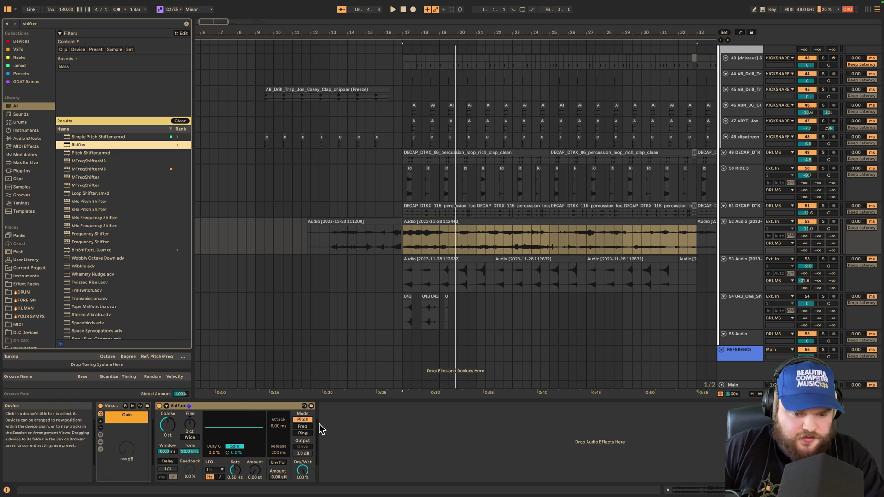
# - Switch track 52's Shifter to Freq mode with coarse 0.00 Hz and fine 138 Hz while auditioning the track soloed
pyautogui.click(303, 426)
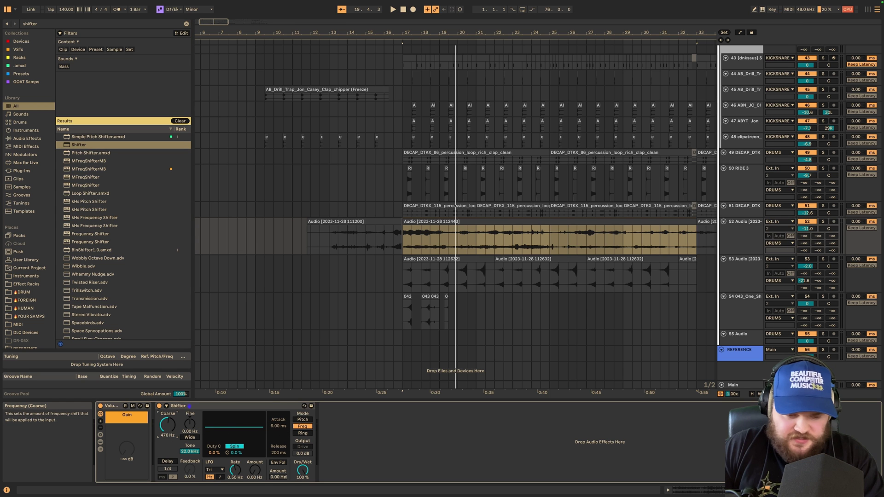
pyautogui.moveTo(167, 424); pyautogui.dragTo(168, 411)
pyautogui.press('space')
pyautogui.click(822, 221)
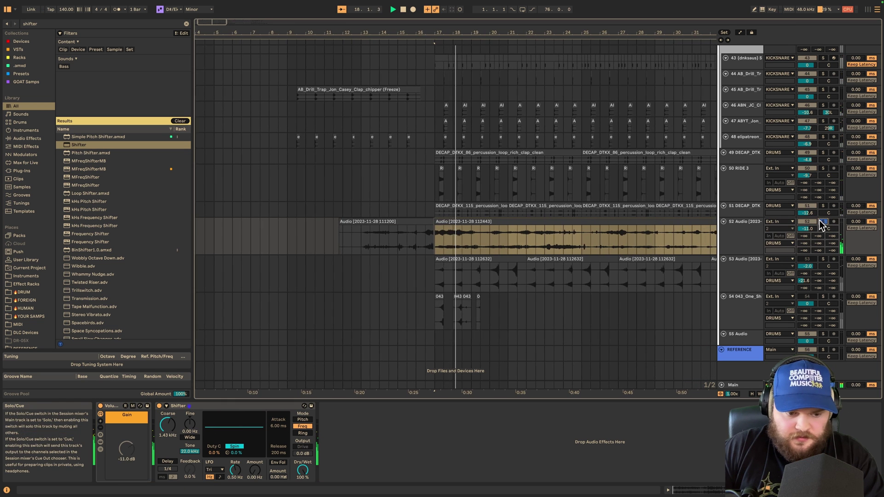
pyautogui.moveTo(168, 426); pyautogui.dragTo(192, 417)
pyautogui.doubleClick(168, 425)
# - Add Auto Pan after the Shifter with a random waveform, amount 63.5 %, rate 0.43 Hz, width 73.8 % and shape 61.9 %
pyautogui.hotkey('ctrl', 'f')
pyautogui.write('auto pan')
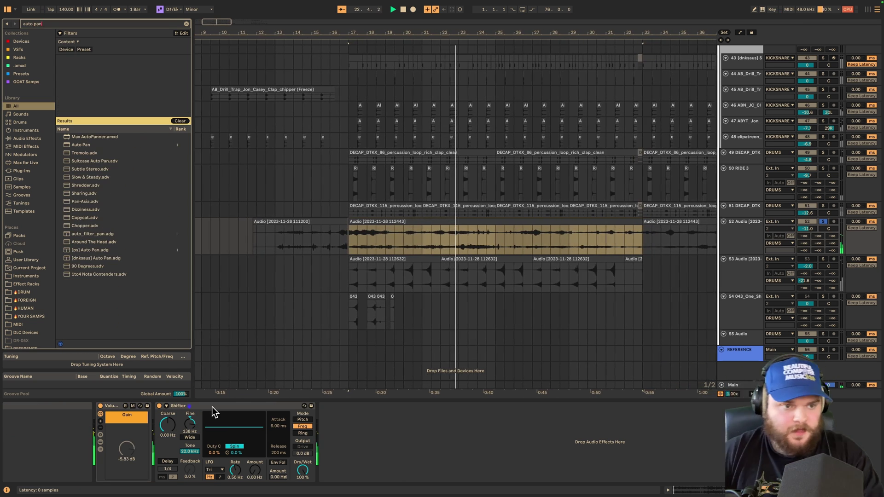
pyautogui.moveTo(69, 145); pyautogui.dragTo(333, 358)
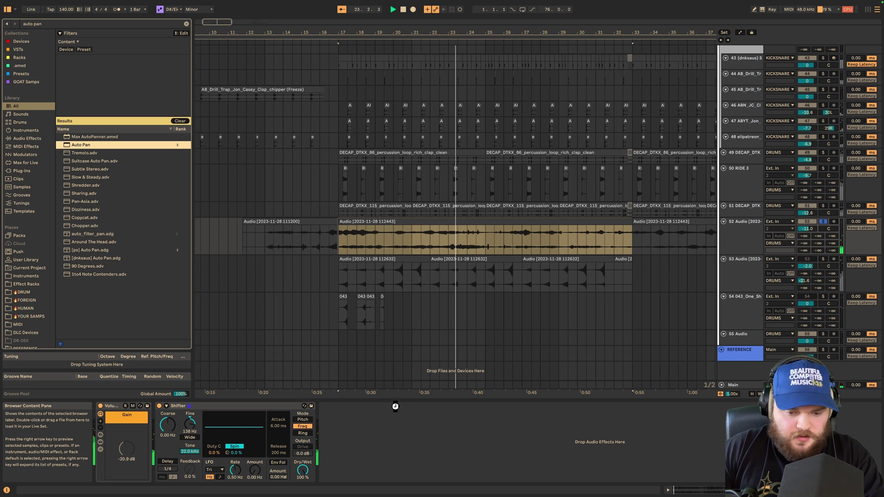
pyautogui.moveTo(396, 406); pyautogui.dragTo(395, 405)
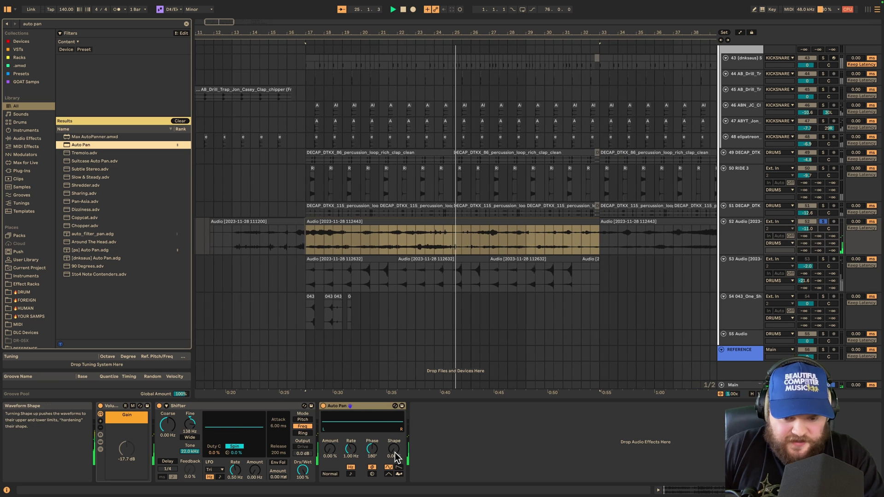
pyautogui.click(399, 474)
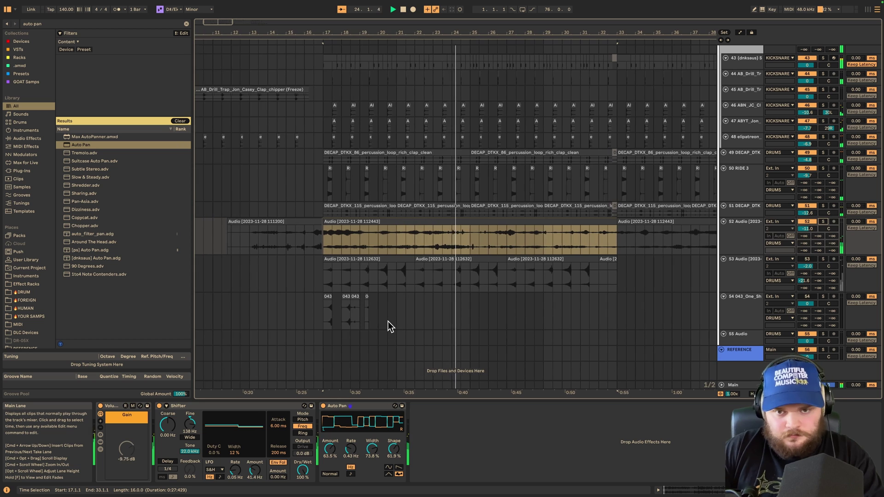
# - Set the Envelope Follower on track 35 to gain 13 dB, rise 3.94 %, fall 23.6 % and delay 114 ms, using solo to audition
pyautogui.scroll(10, 388, 321)
pyautogui.click(456, 295)
pyautogui.scroll(-10, 553, 295)
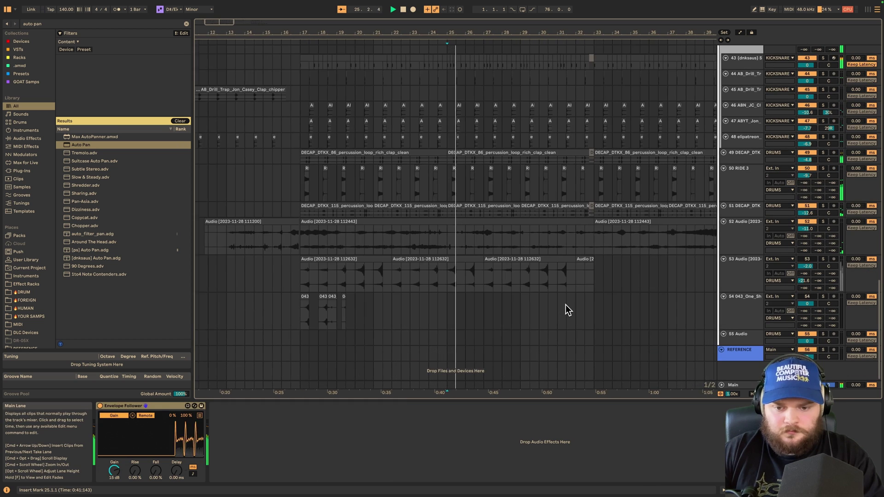
pyautogui.click(823, 221)
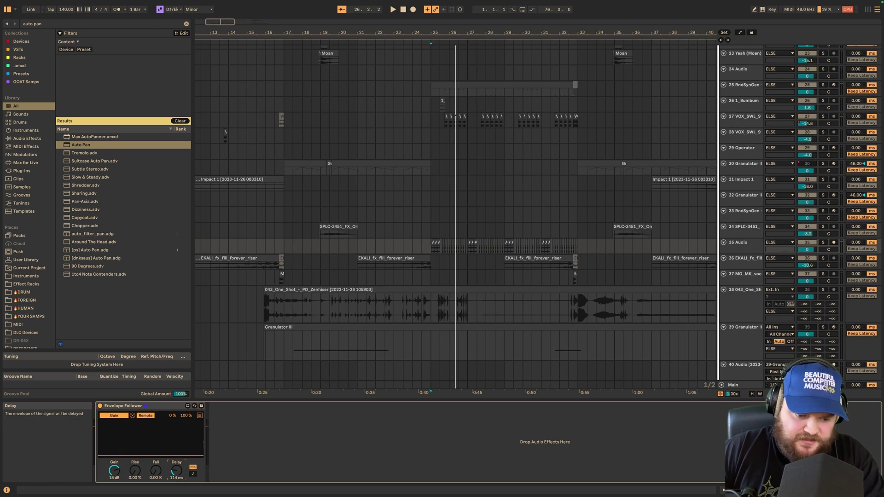
pyautogui.press('space')
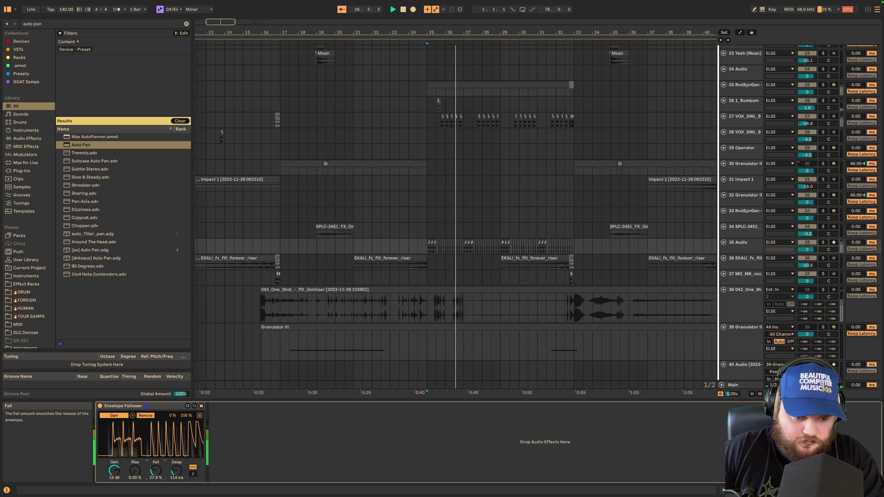
pyautogui.moveTo(156, 471); pyautogui.dragTo(136, 459)
pyautogui.moveTo(135, 459); pyautogui.dragTo(136, 479)
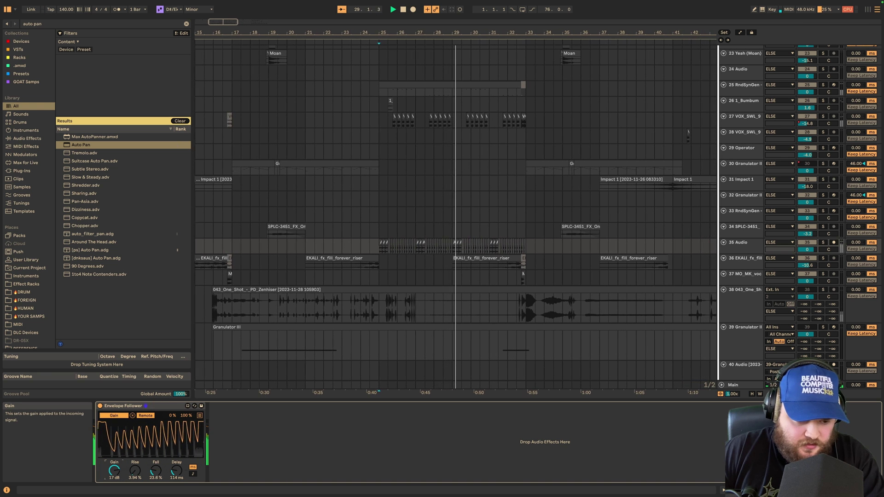
pyautogui.click(823, 242)
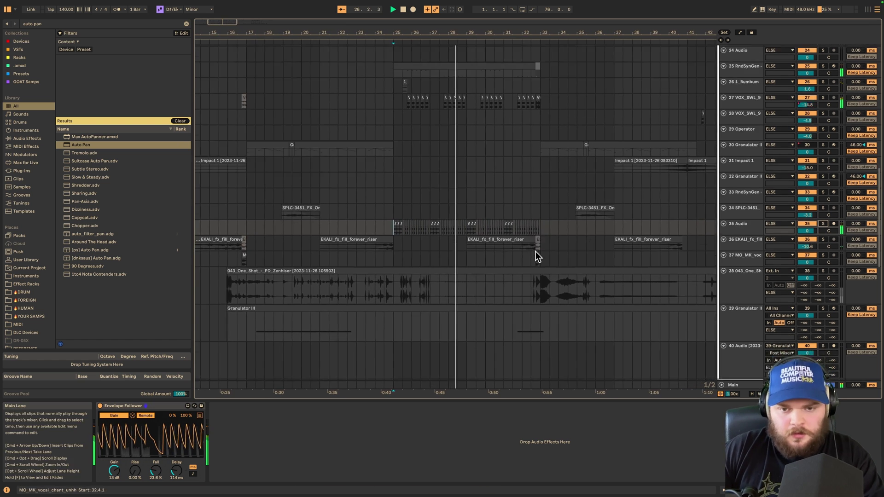
# - Layer the EX_Himalayas_water_splash_textures.wav sample as a second chain beside Granulator II in track 41's Instrument Rack
pyautogui.scroll(-5, 534, 252)
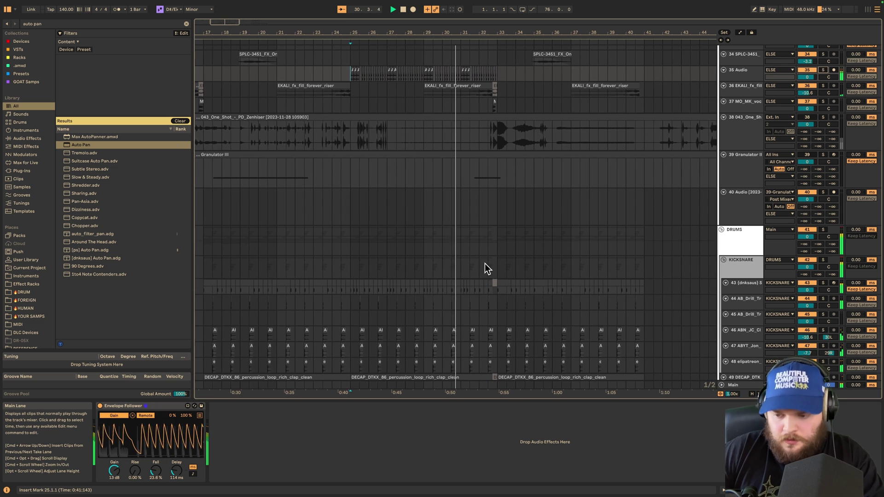
pyautogui.press('space')
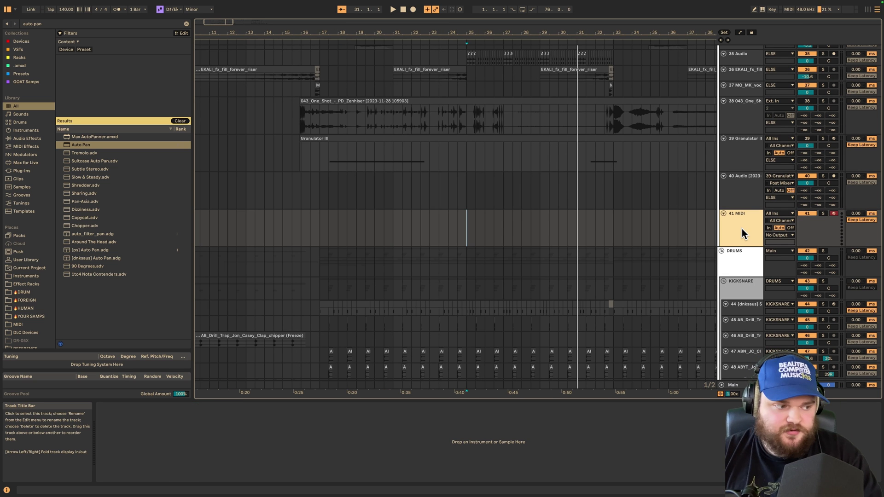
pyautogui.hotkey('ctrl', 'f')
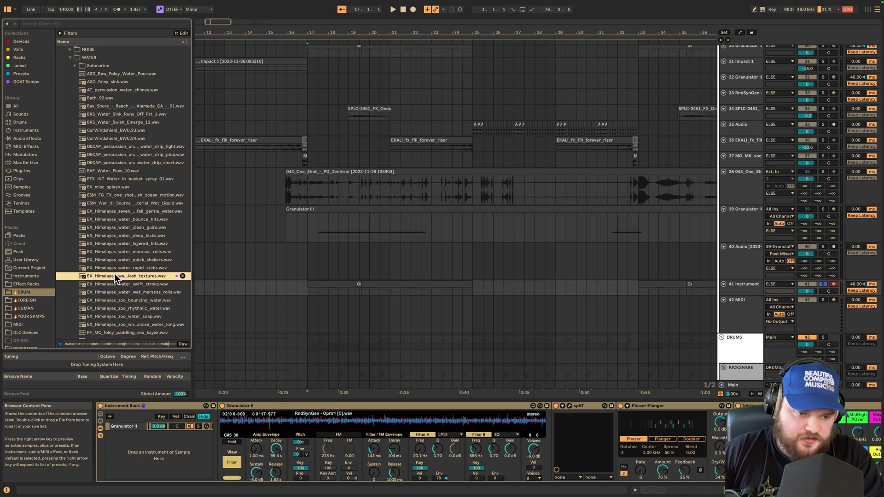
pyautogui.moveTo(127, 276); pyautogui.dragTo(161, 410)
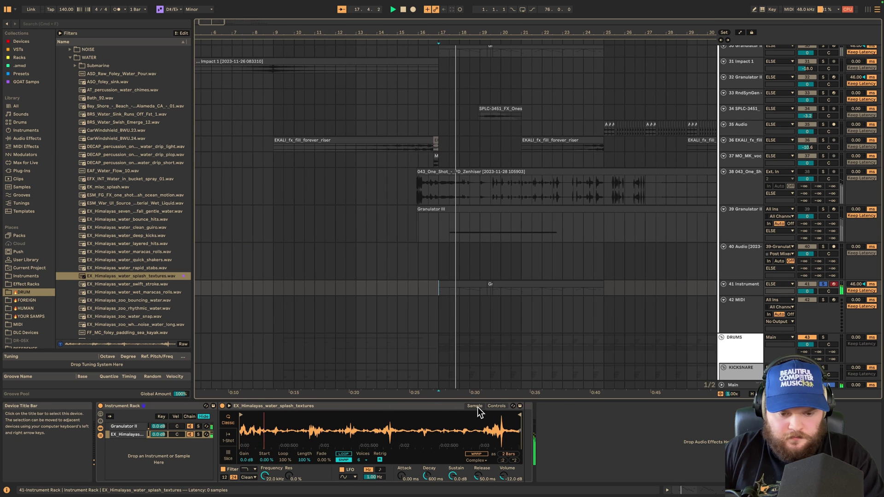
# - Switch the water splash Simpler in track 41's rack to Slice mode and convert it to a Sampler
pyautogui.click(230, 458)
pyautogui.press('space')
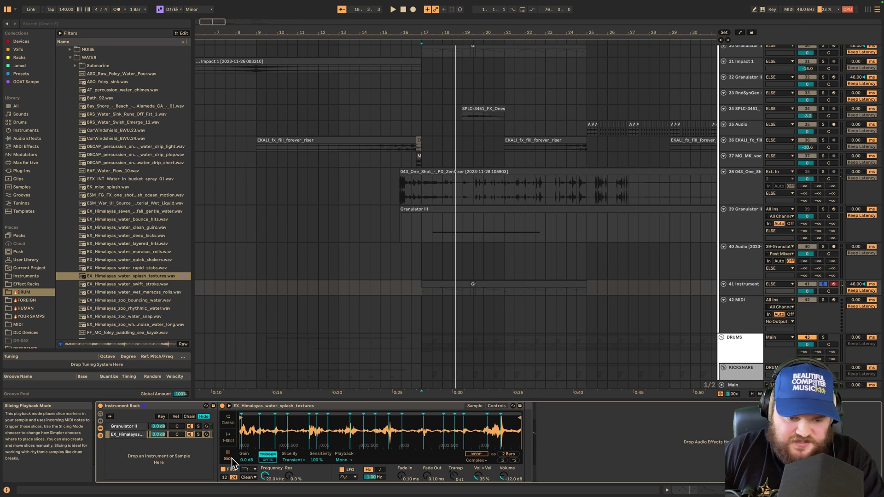
pyautogui.rightClick(330, 406)
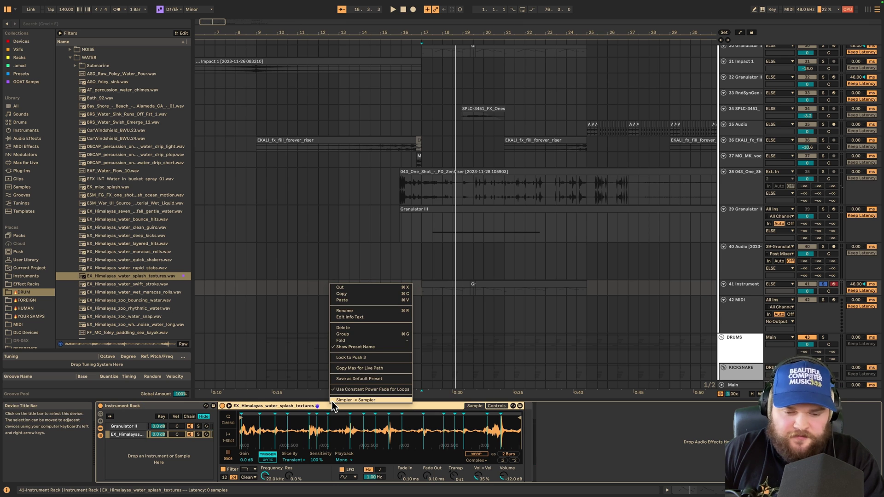
pyautogui.click(331, 401)
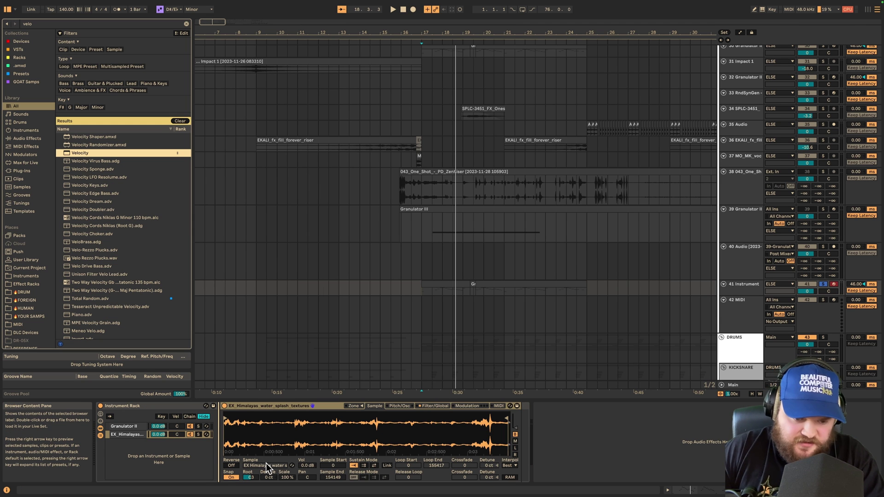
# - Add a Velocity device with Random 64 before the Sampler and route the Sampler's Velocity modulation to Sample Offset
pyautogui.press('Return')
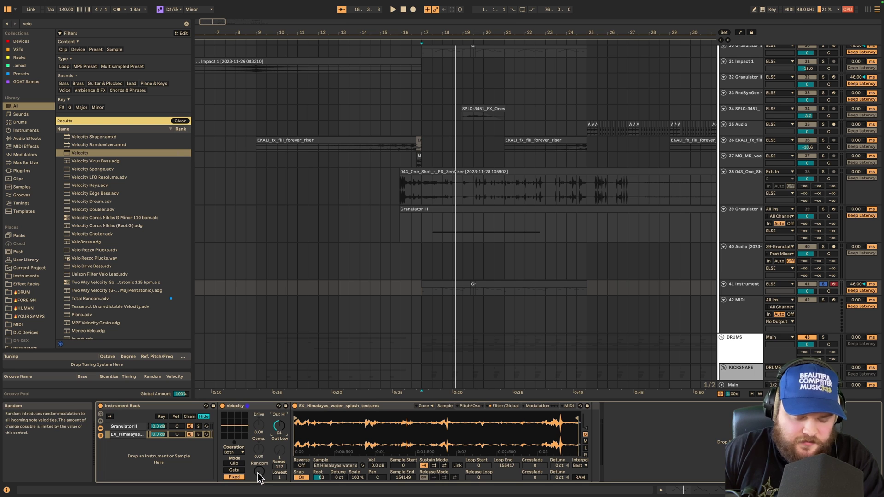
pyautogui.moveTo(257, 472); pyautogui.dragTo(257, 443)
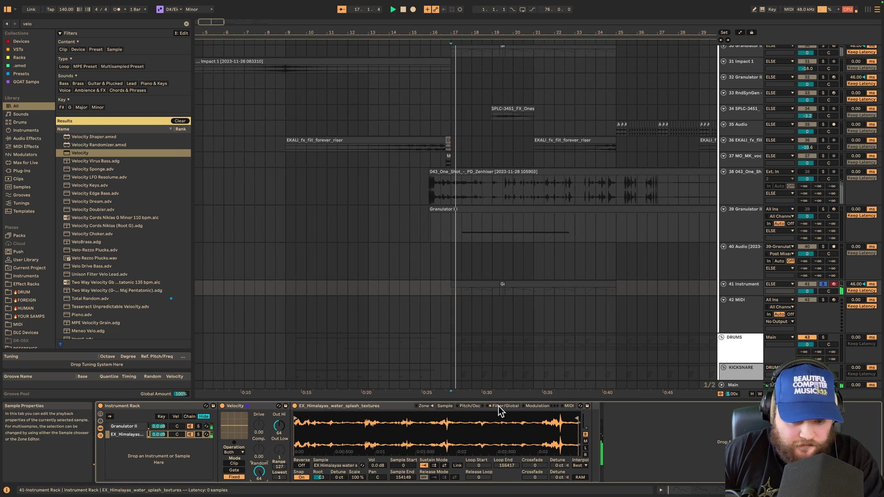
pyautogui.click(569, 406)
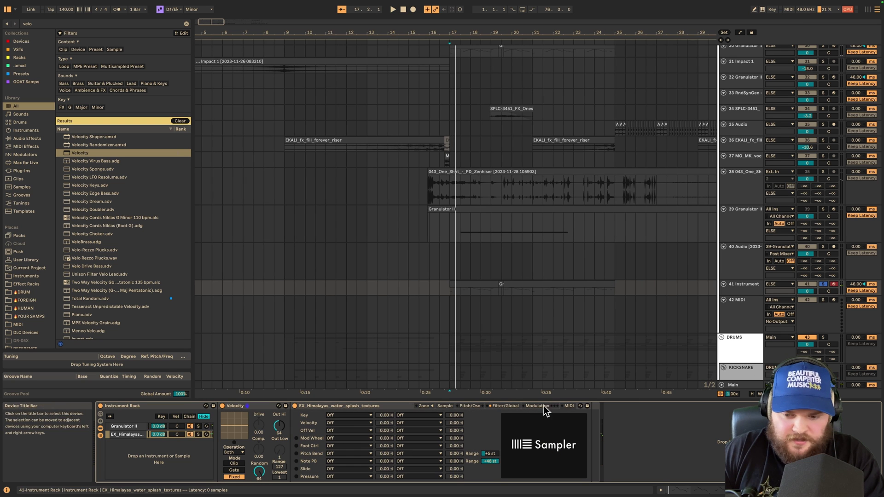
pyautogui.click(349, 424)
pyautogui.click(351, 237)
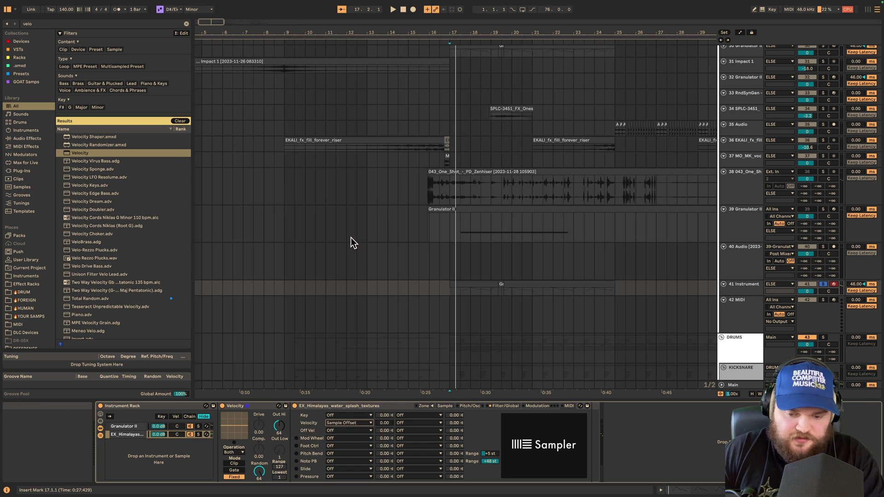
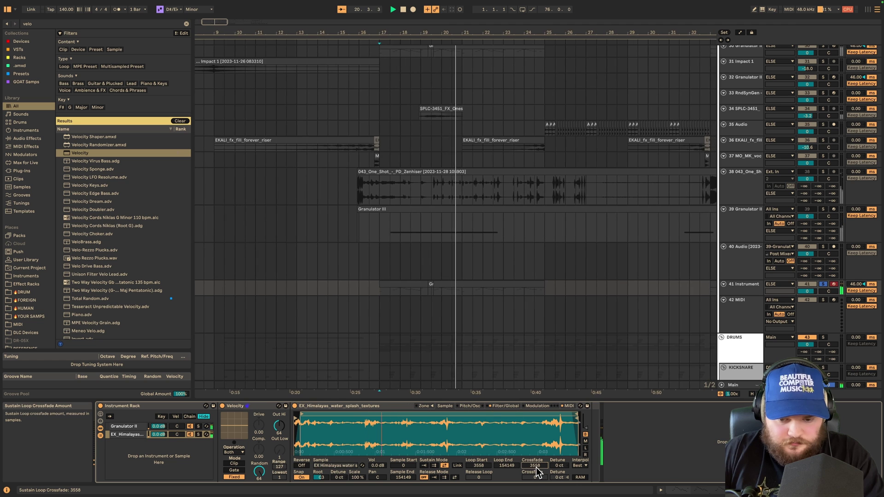
# - Shape the Sampler's volume envelope with decay 2.73 s, sustain -16 dB and release 687 ms while auditioning
pyautogui.click(503, 406)
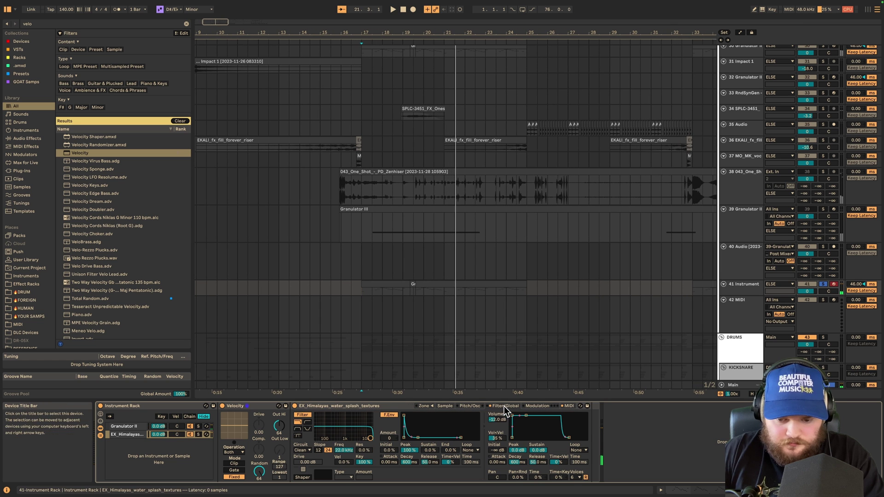
pyautogui.moveTo(538, 462)
pyautogui.mouseDown()
pyautogui.moveTo(497, 463)
pyautogui.moveTo(538, 467)
pyautogui.mouseUp()
pyautogui.press('space')
pyautogui.moveTo(527, 426); pyautogui.dragTo(530, 426)
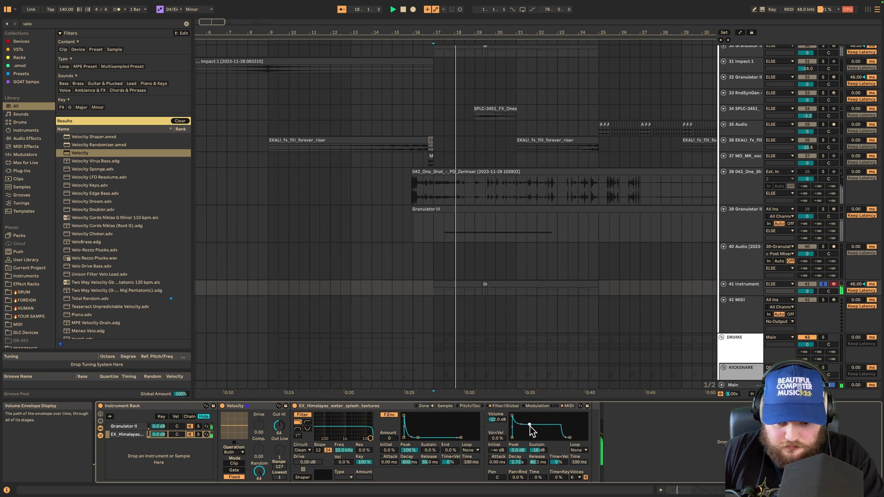
pyautogui.press('space')
pyautogui.press('space')
pyautogui.moveTo(538, 462)
pyautogui.mouseDown()
pyautogui.moveTo(538, 442)
pyautogui.moveTo(538, 468)
pyautogui.mouseUp()
pyautogui.press('space')
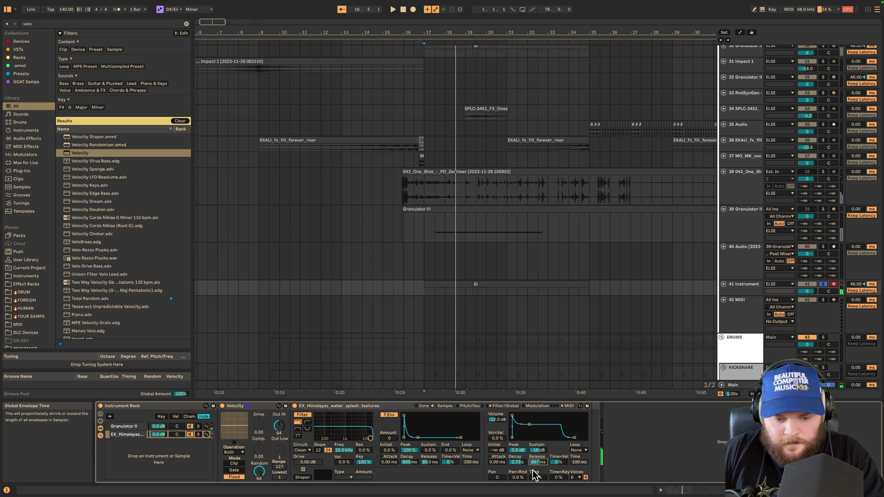
# - Set the Sampler's random pan to 68 % and its voices to 1, and shift the computer keyboard up an octave
pyautogui.moveTo(517, 477); pyautogui.dragTo(518, 447)
pyautogui.press('space')
pyautogui.click(575, 477)
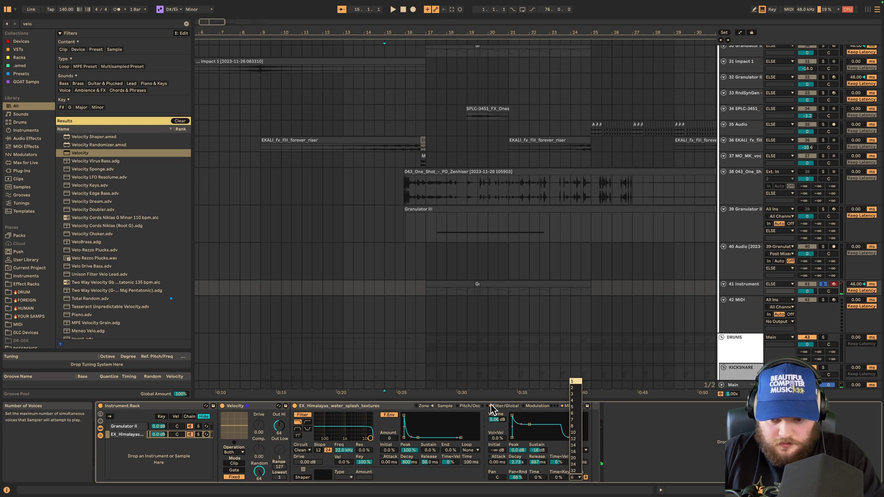
pyautogui.press('Return')
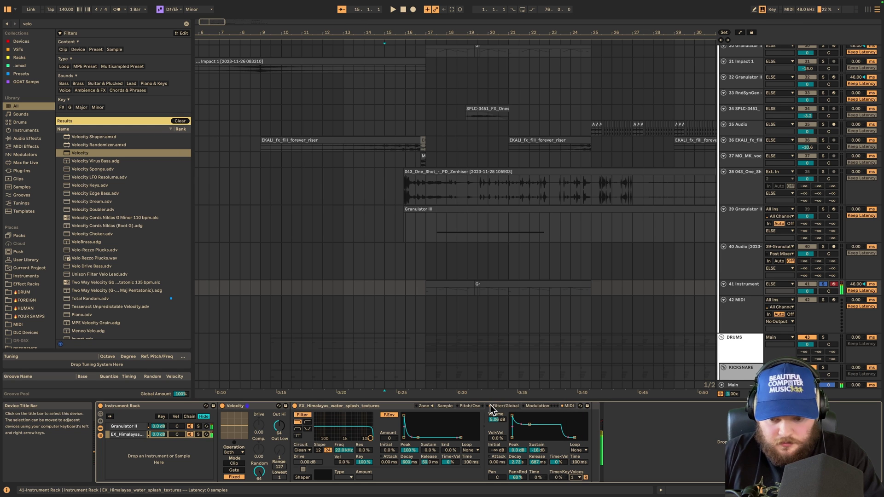
pyautogui.press('x')
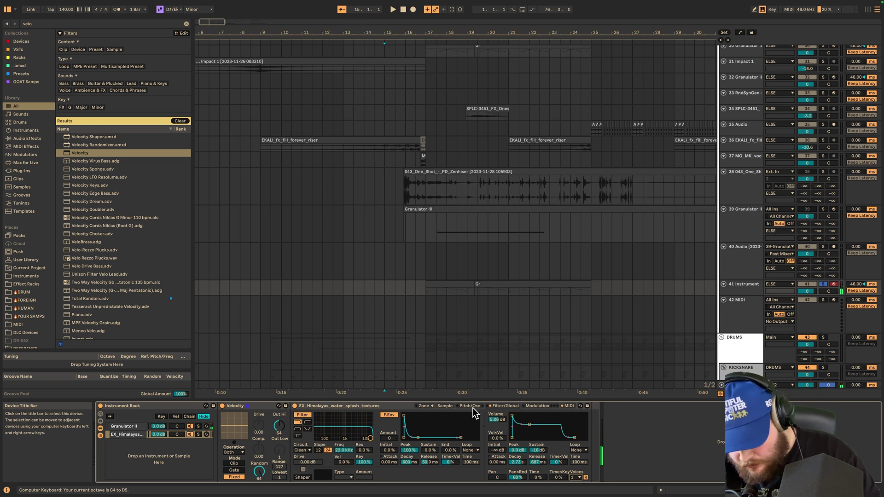
# - Enable the Sampler's LFO 2 with a sine waveform and stereo Spin at 19 %
pyautogui.click(473, 408)
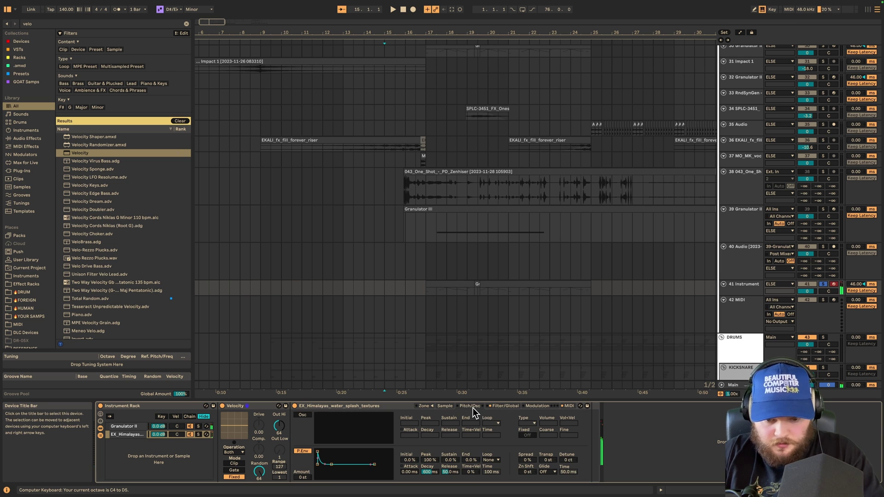
pyautogui.click(533, 406)
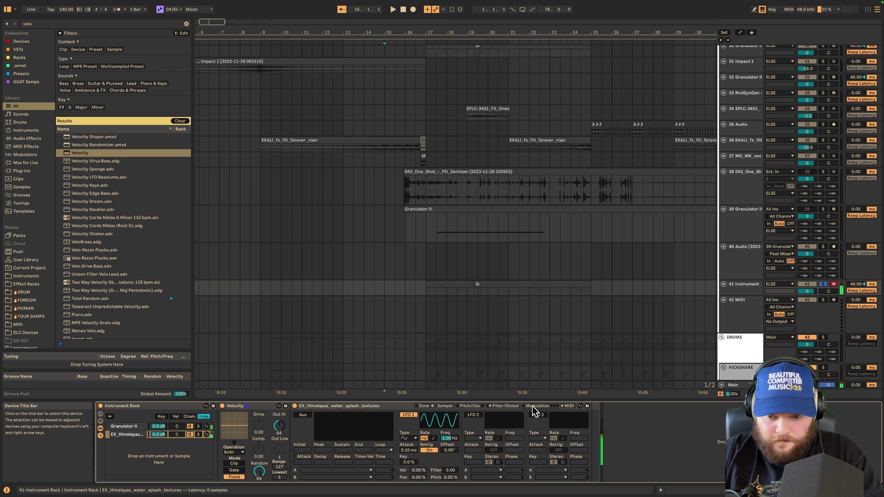
pyautogui.click(482, 419)
pyautogui.click(473, 439)
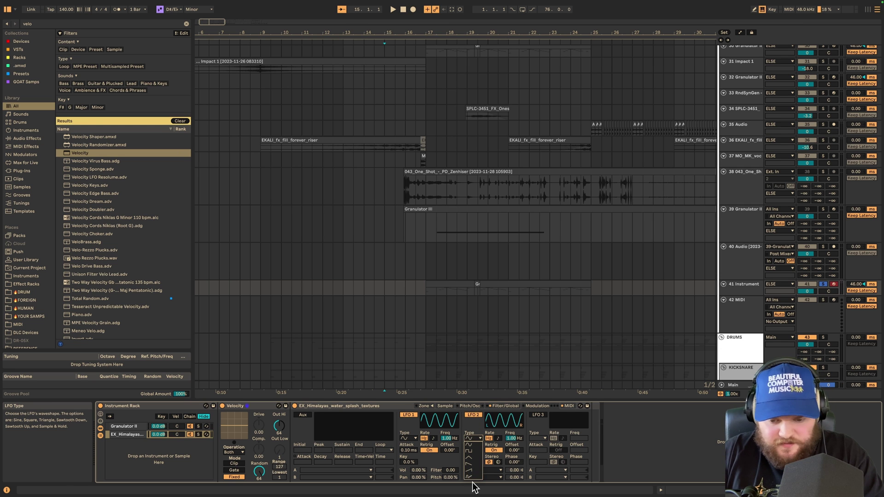
pyautogui.click(472, 446)
pyautogui.moveTo(514, 462); pyautogui.dragTo(511, 445)
pyautogui.click(498, 462)
# - Route LFO 2 to Panorama with an amount of 100 and set its rate to 3.81 Hz
pyautogui.click(497, 471)
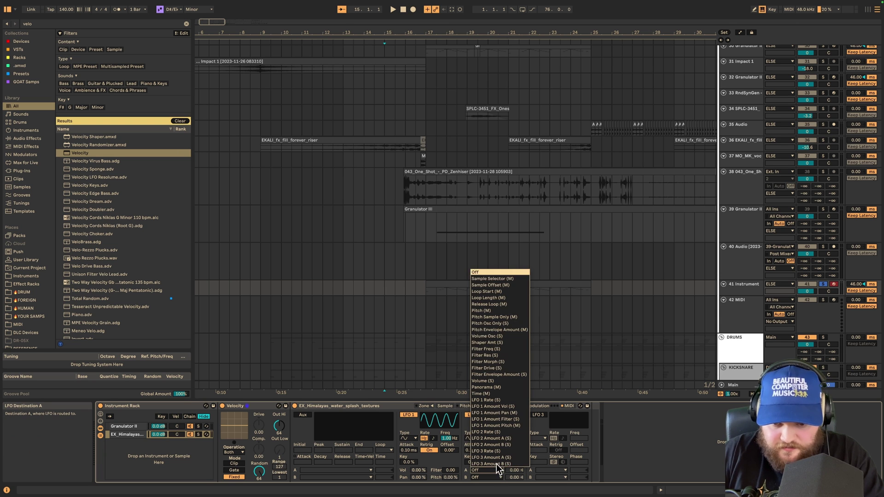
pyautogui.click(497, 388)
pyautogui.moveTo(514, 476); pyautogui.dragTo(514, 449)
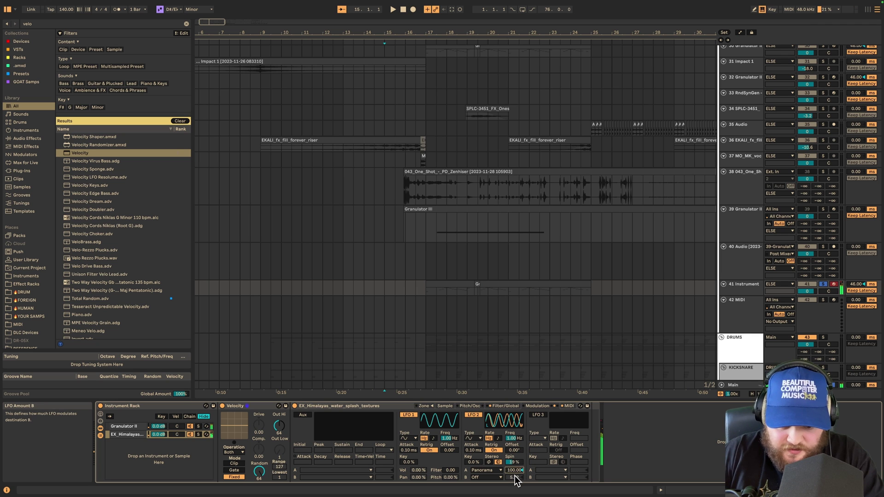
pyautogui.moveTo(514, 438)
pyautogui.mouseDown()
pyautogui.moveTo(515, 417)
pyautogui.moveTo(515, 426)
pyautogui.mouseUp()
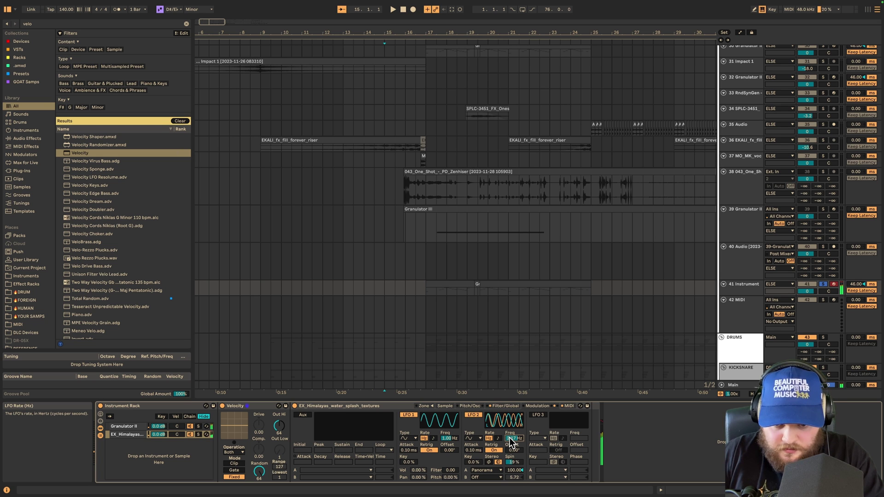
pyautogui.moveTo(512, 440); pyautogui.dragTo(512, 431)
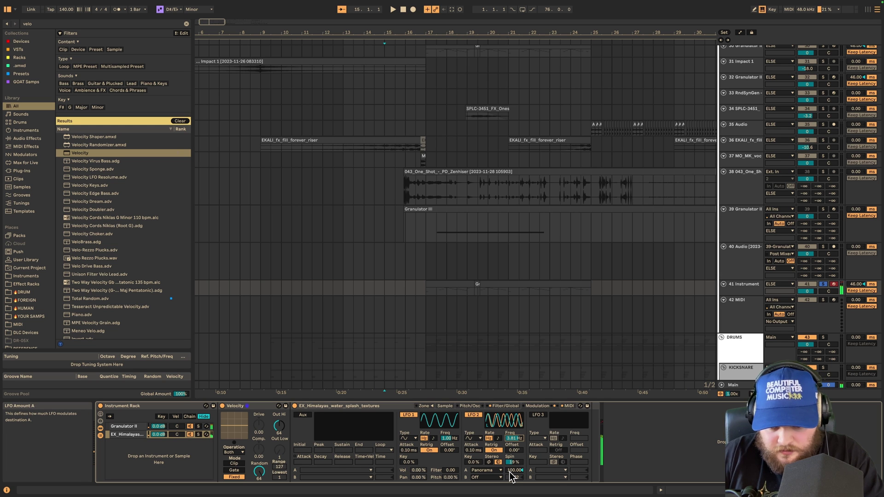
# - Set the Sampler's volume attack to 4.12 ms and add the OTT-MBC Switcher rack after it while auditioning
pyautogui.click(506, 407)
pyautogui.moveTo(498, 462); pyautogui.dragTo(498, 451)
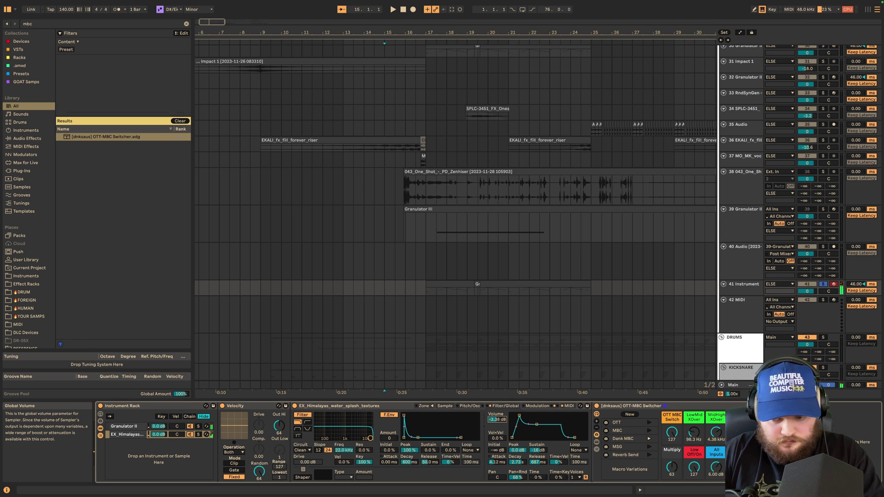
pyautogui.press('x')
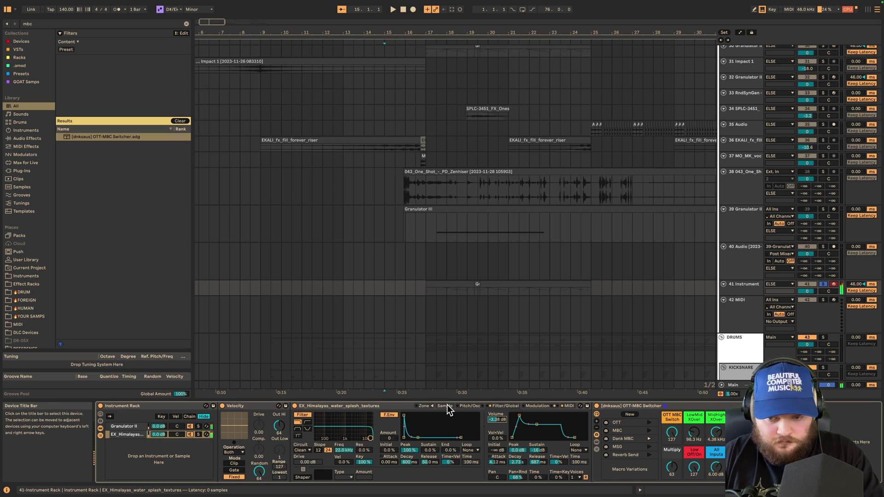
pyautogui.press('space')
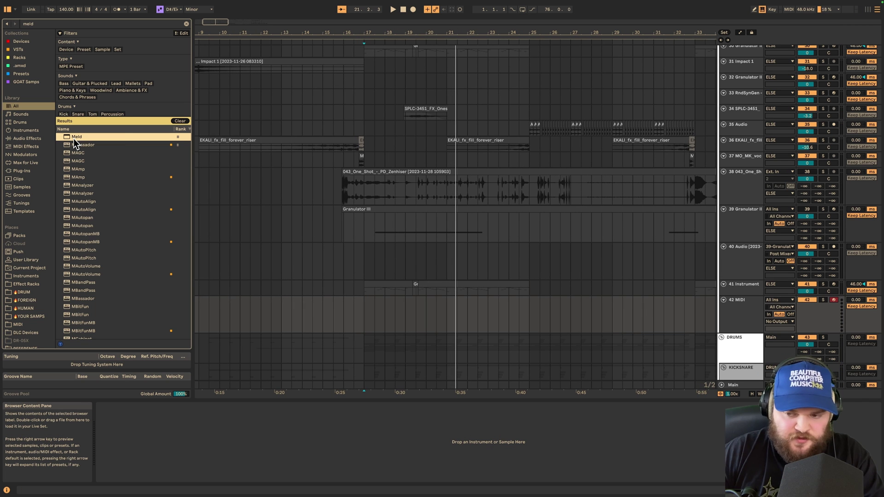
# - Load Meld on track 42 and set engine B to Crackle, density 31.7, intensity 78.6, with a Phaser filter at 1.63 kHz
pyautogui.moveTo(74, 139); pyautogui.dragTo(732, 307)
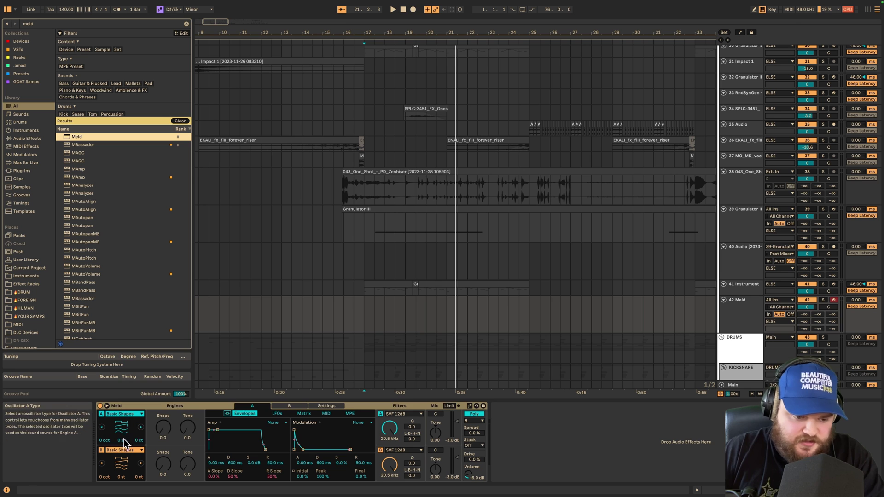
pyautogui.click(128, 450)
pyautogui.click(122, 428)
pyautogui.moveTo(163, 464); pyautogui.dragTo(187, 438)
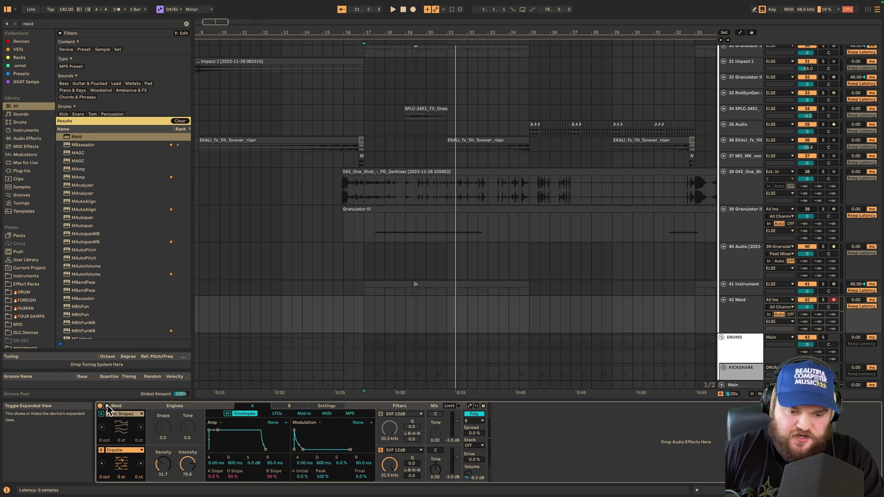
pyautogui.click(107, 406)
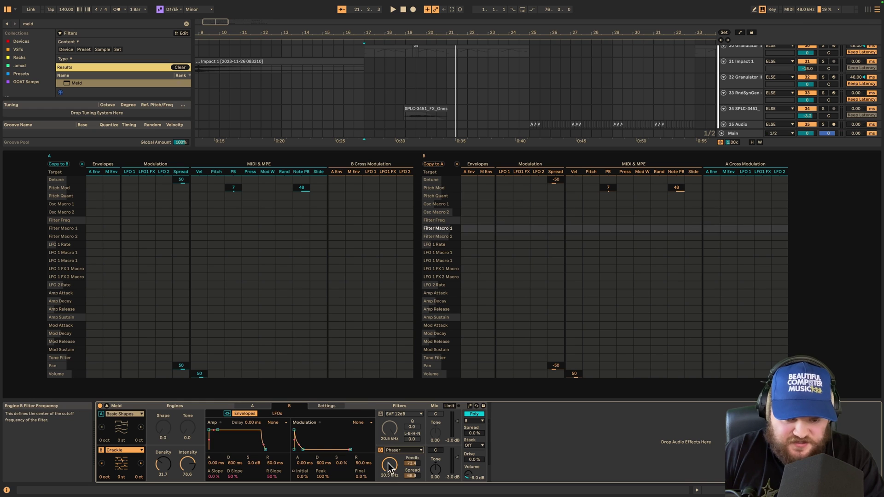
pyautogui.moveTo(389, 467)
pyautogui.mouseDown()
pyautogui.moveTo(389, 483)
pyautogui.moveTo(388, 465)
pyautogui.mouseUp()
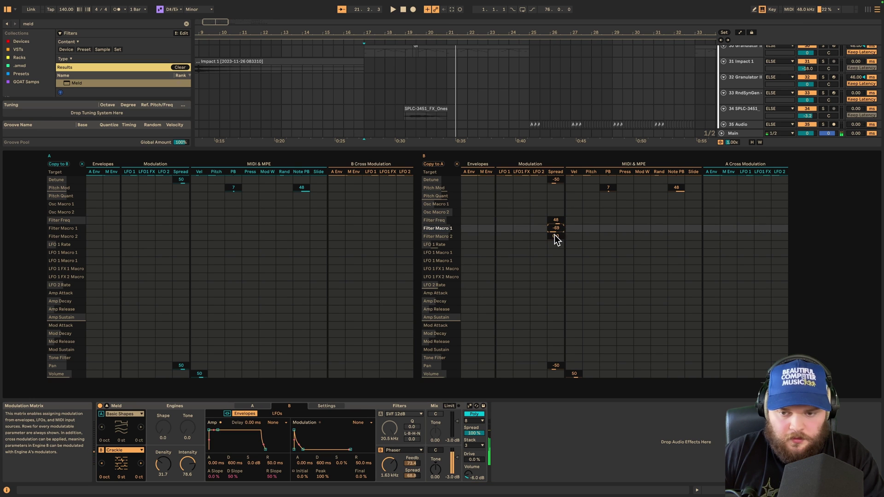
# - Modulate engine B from Spread, setting Filter Macro 1 to -3.1, Filter Macro 2 to 48 and LFO 1 Rate to 30
pyautogui.moveTo(556, 237)
pyautogui.mouseDown()
pyautogui.moveTo(556, 224)
pyautogui.moveTo(556, 250)
pyautogui.mouseUp()
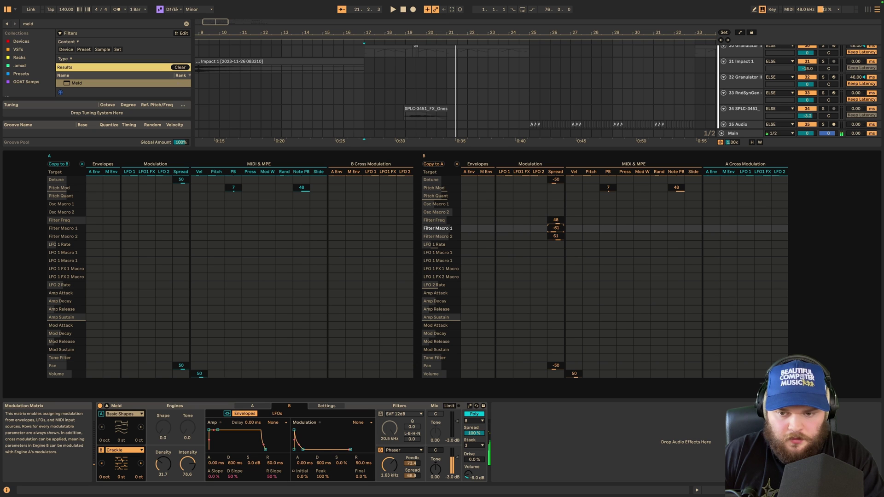
pyautogui.moveTo(556, 228); pyautogui.dragTo(556, 213)
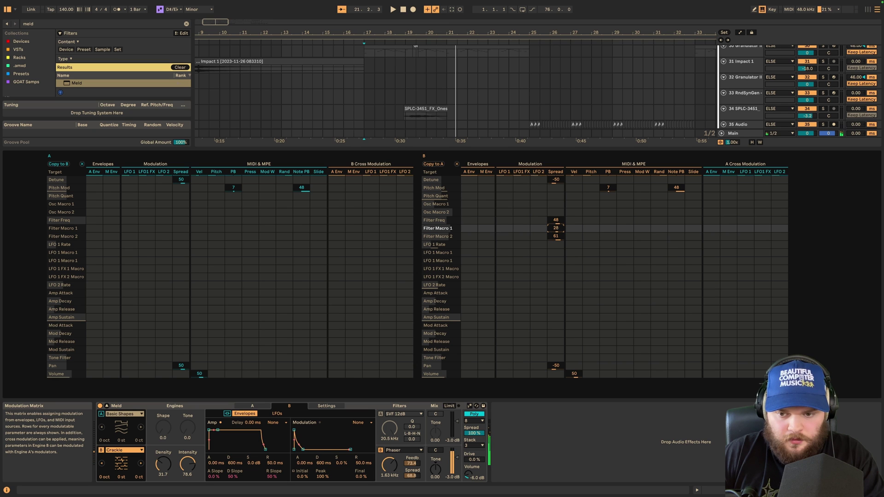
pyautogui.moveTo(559, 236); pyautogui.dragTo(559, 253)
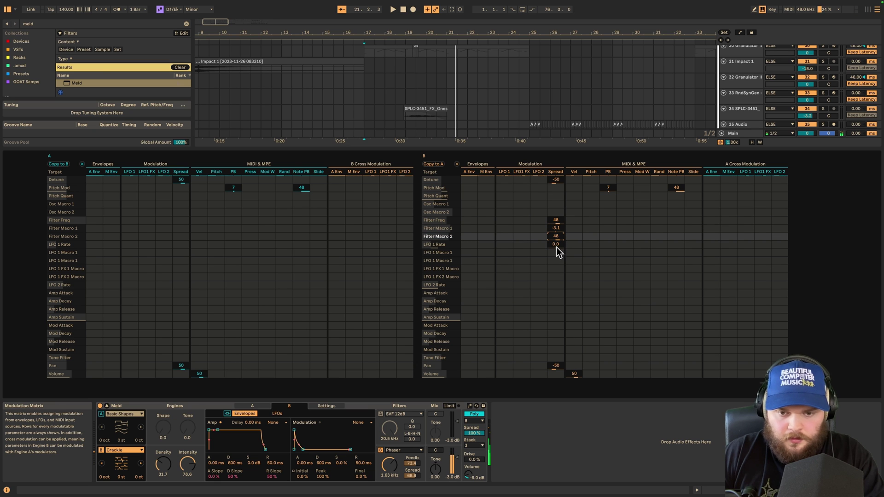
pyautogui.moveTo(557, 244); pyautogui.dragTo(556, 231)
# - Modulate engine B's two filter macros from LFO 1 by 16 and 28, and from LFO 2 by -9.4 and 45
pyautogui.moveTo(539, 285); pyautogui.dragTo(504, 224)
pyautogui.click(536, 247)
pyautogui.click(538, 253)
pyautogui.moveTo(505, 228); pyautogui.dragTo(504, 222)
pyautogui.moveTo(506, 253); pyautogui.dragTo(539, 272)
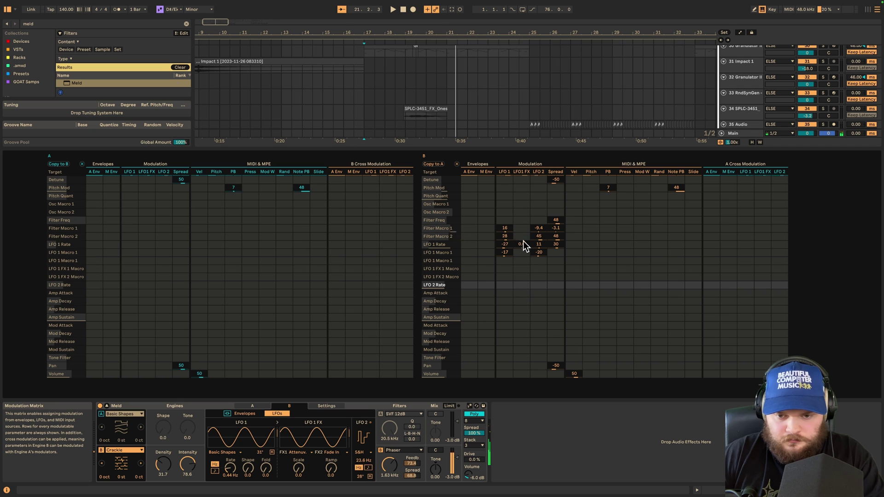
# - Modulate engine B's oscillator macros from LFO 1 by 14 and 22 and LFO 2 by -4.7 and 45, and set the Phaser to 435 Hz
pyautogui.click(539, 212)
pyautogui.moveTo(537, 213)
pyautogui.mouseDown()
pyautogui.moveTo(506, 203)
pyautogui.moveTo(556, 202)
pyautogui.moveTo(507, 200)
pyautogui.moveTo(538, 203)
pyautogui.mouseUp()
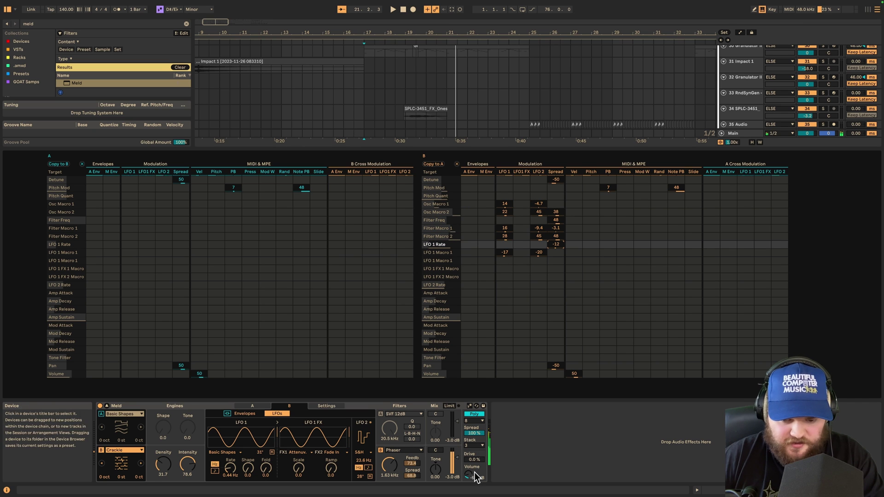
pyautogui.moveTo(474, 460); pyautogui.dragTo(475, 442)
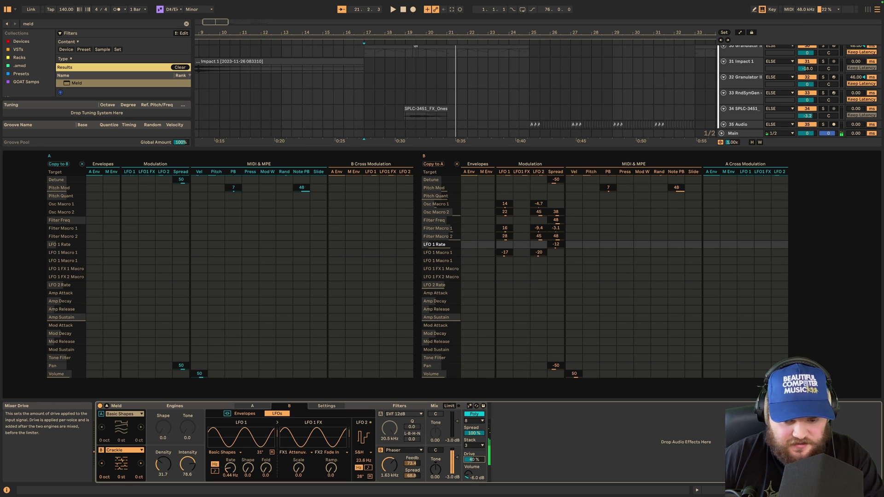
pyautogui.moveTo(389, 466); pyautogui.dragTo(390, 479)
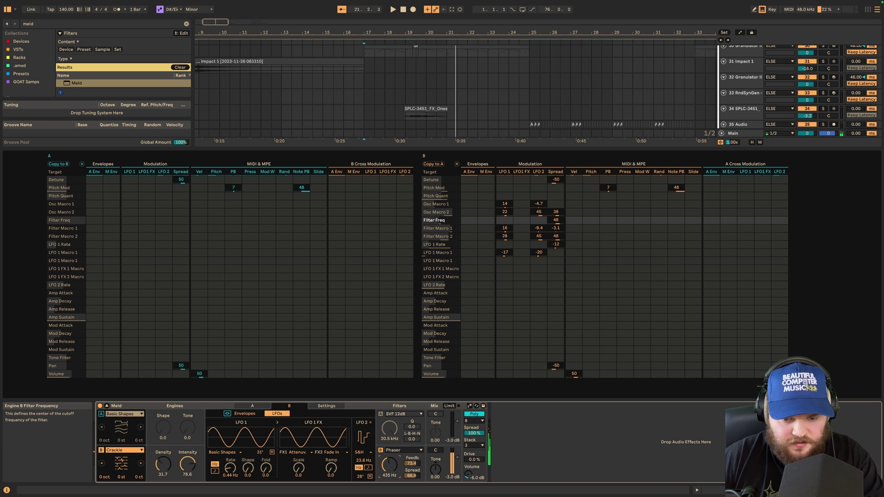